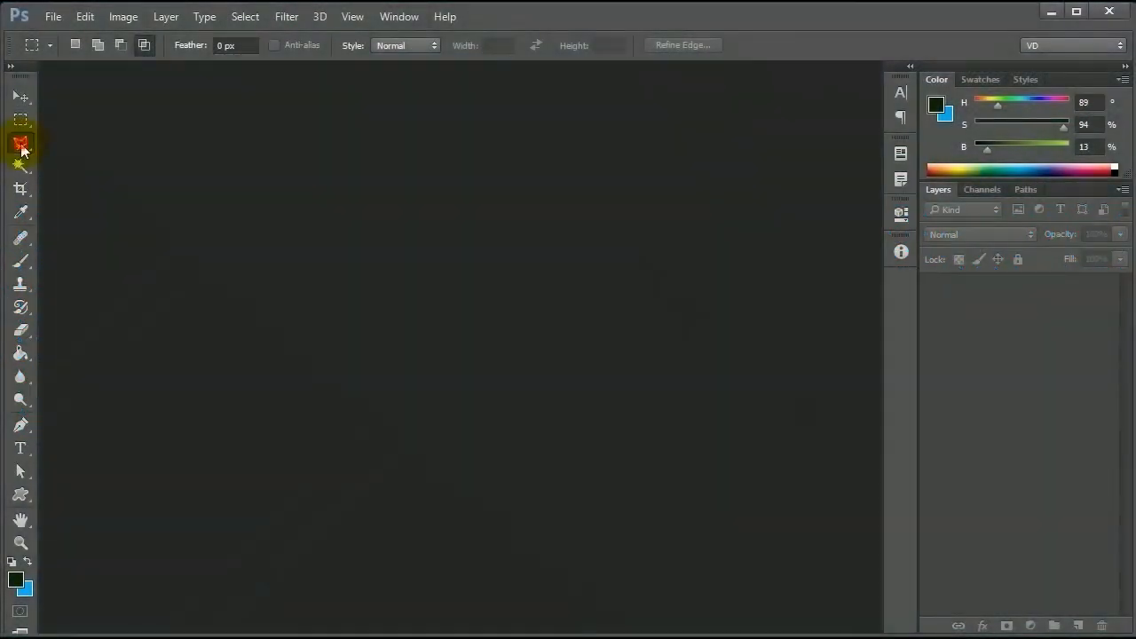
left_click(20, 144)
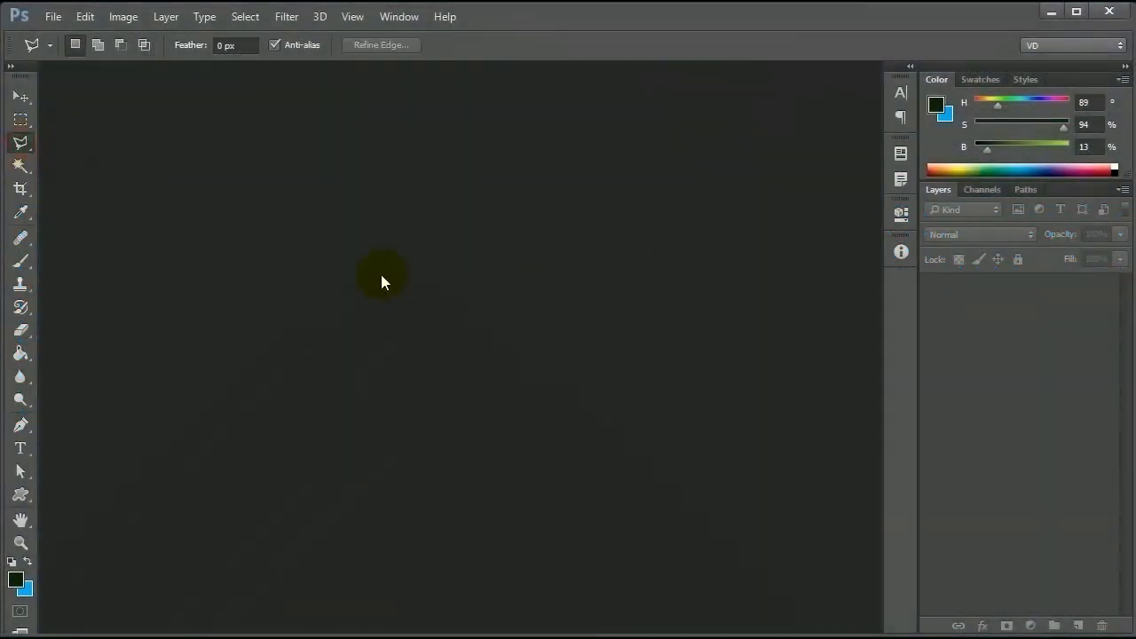
left_click(18, 240)
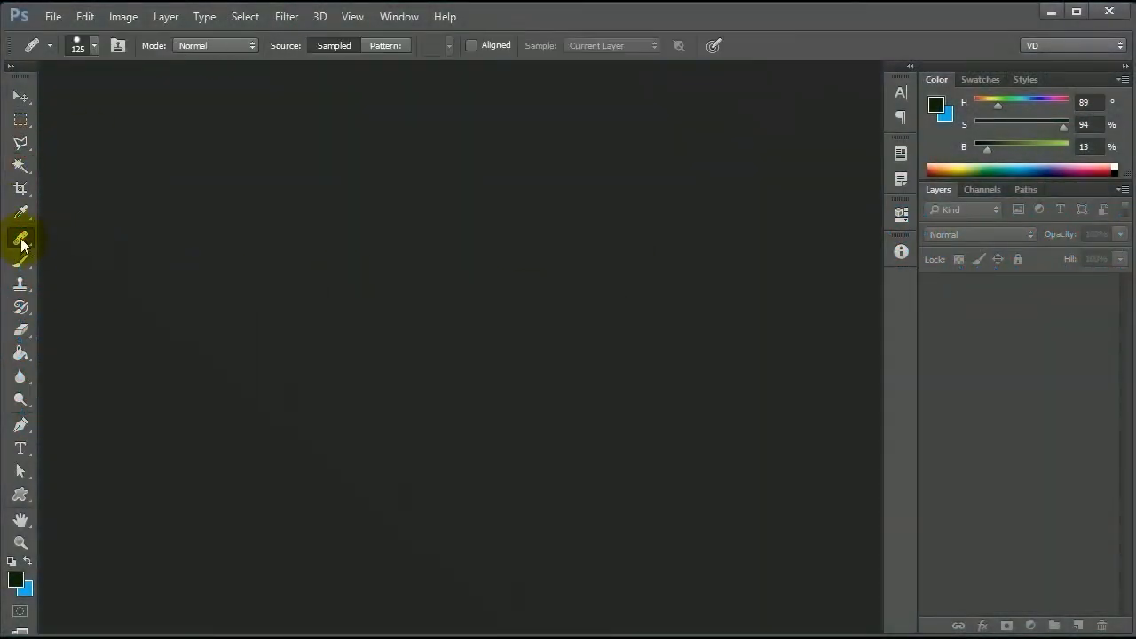
right_click(21, 245)
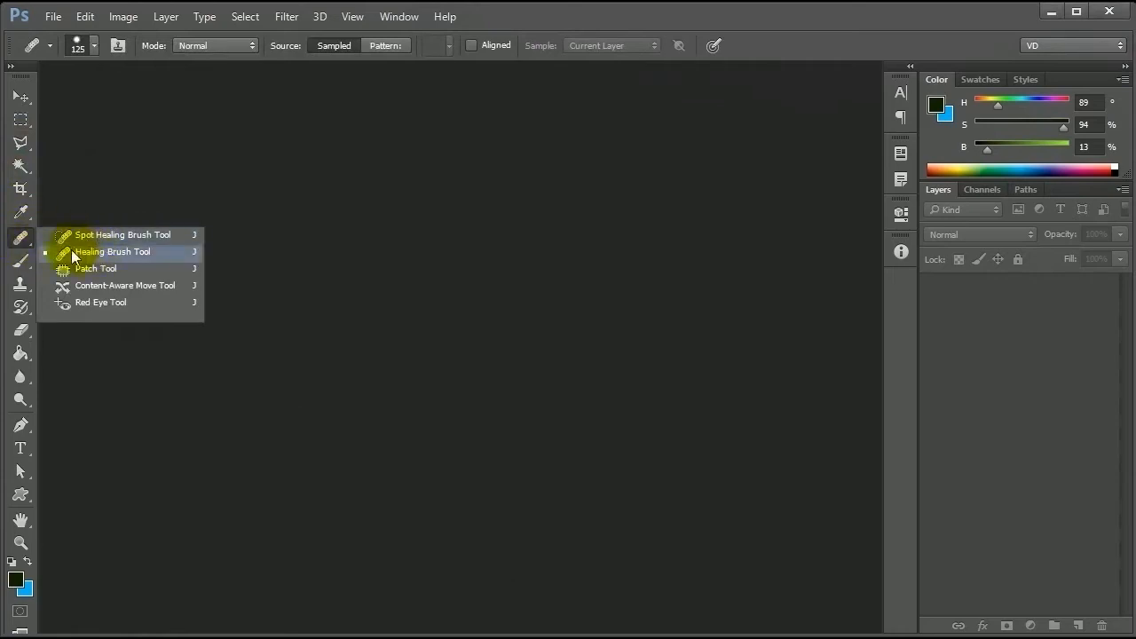
left_click(26, 242)
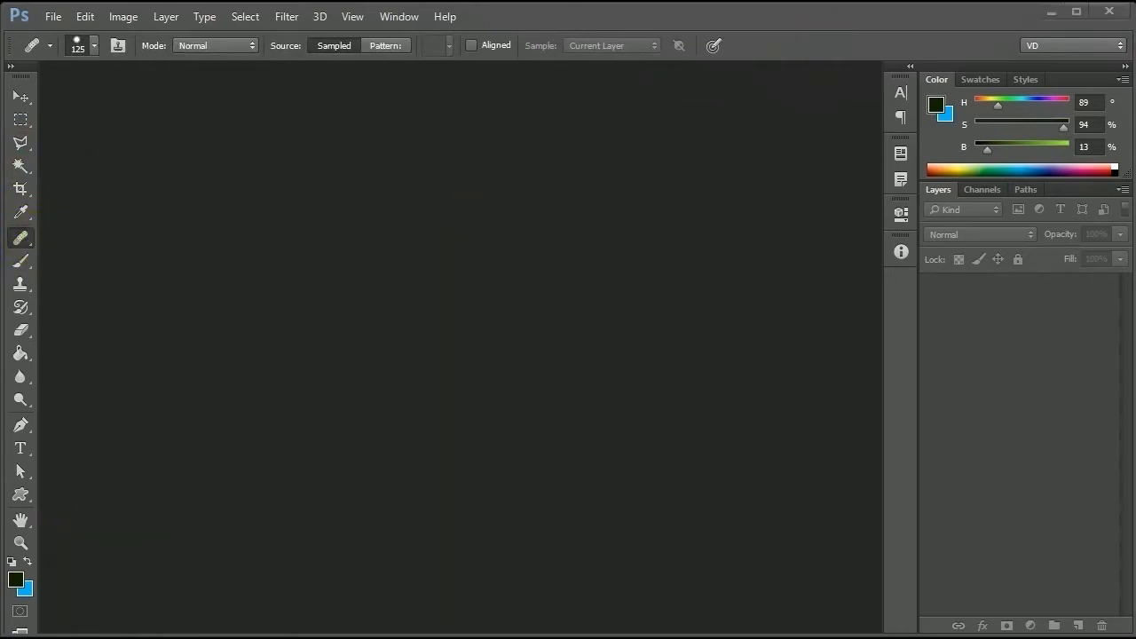
key("v")
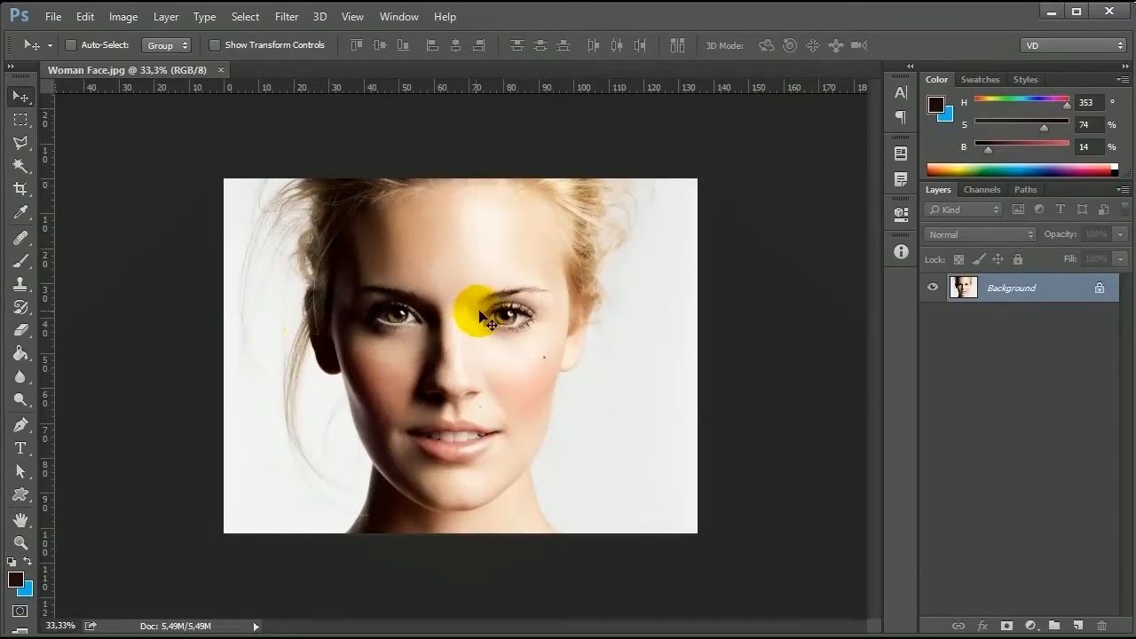
Step: Select the Spot Healing Brush for retouching the face and set its brush size to 38 px
scroll(471, 316, "up", 2)
left_click_drag(457, 387, 492, 348)
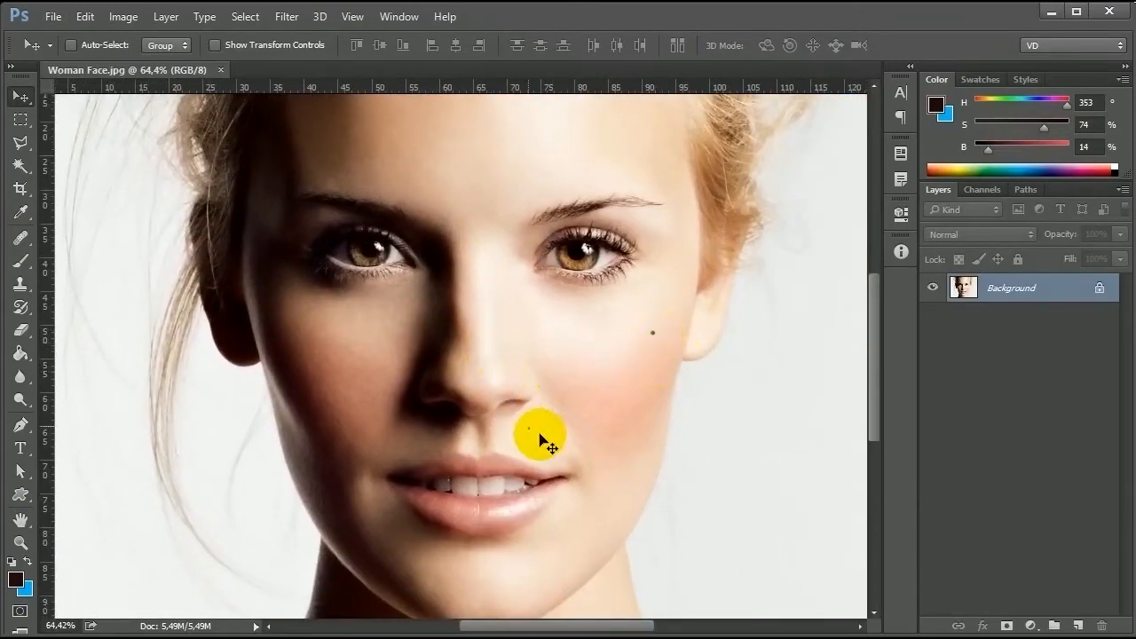
mouse_move(545, 461)
left_mouse_down()
mouse_move(576, 428)
mouse_move(629, 420)
mouse_move(535, 376)
left_mouse_up()
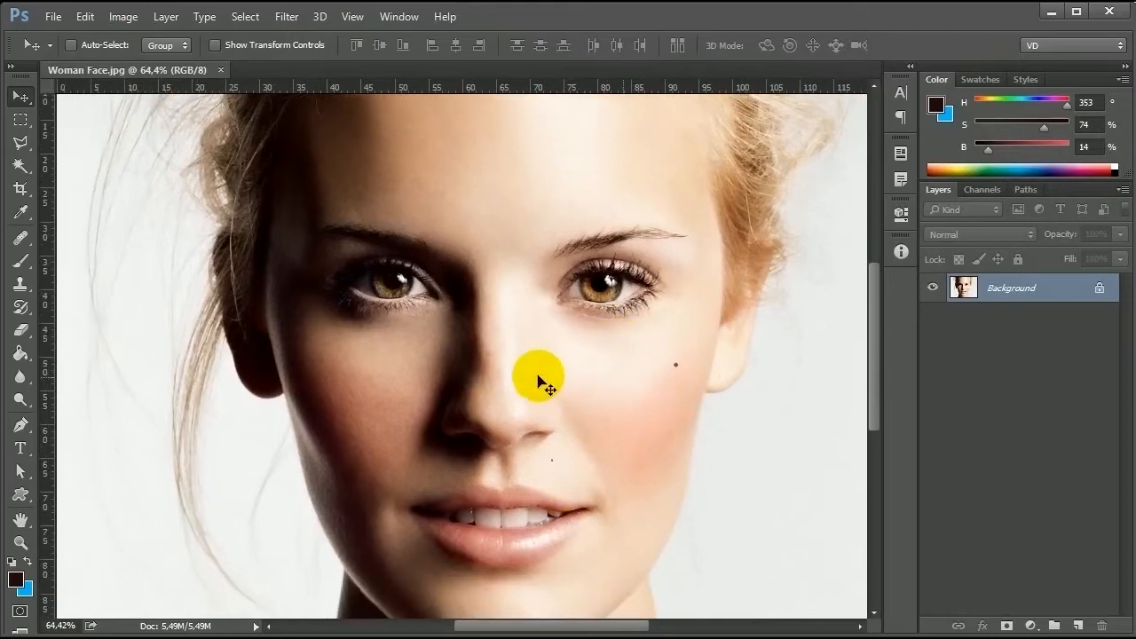
left_click(19, 243)
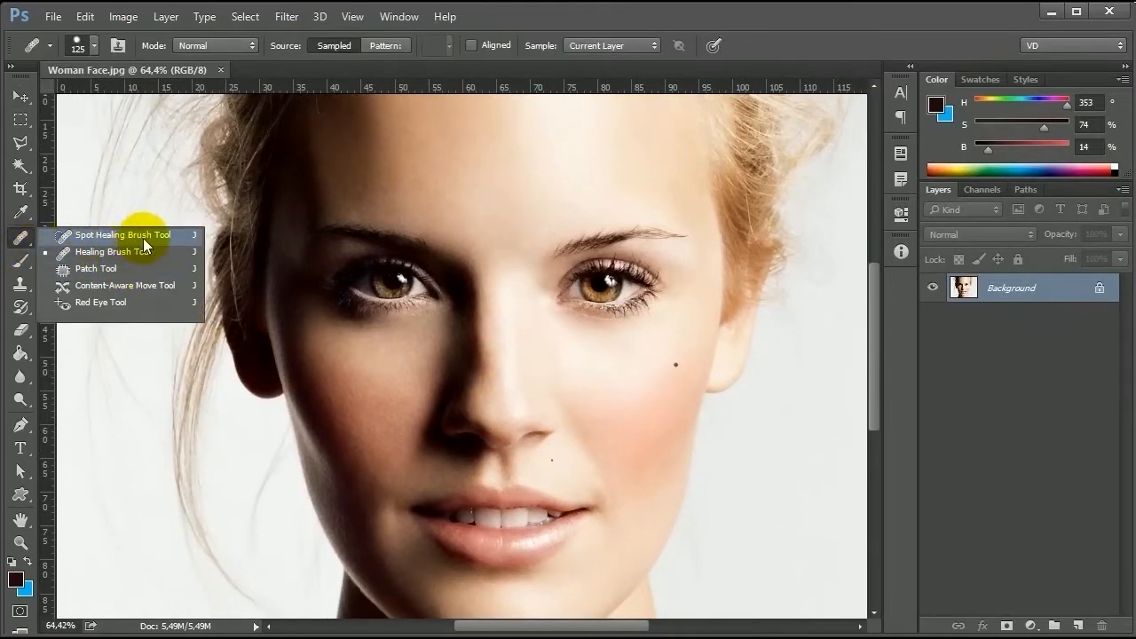
left_click(134, 236)
left_click_drag(671, 373, 662, 340)
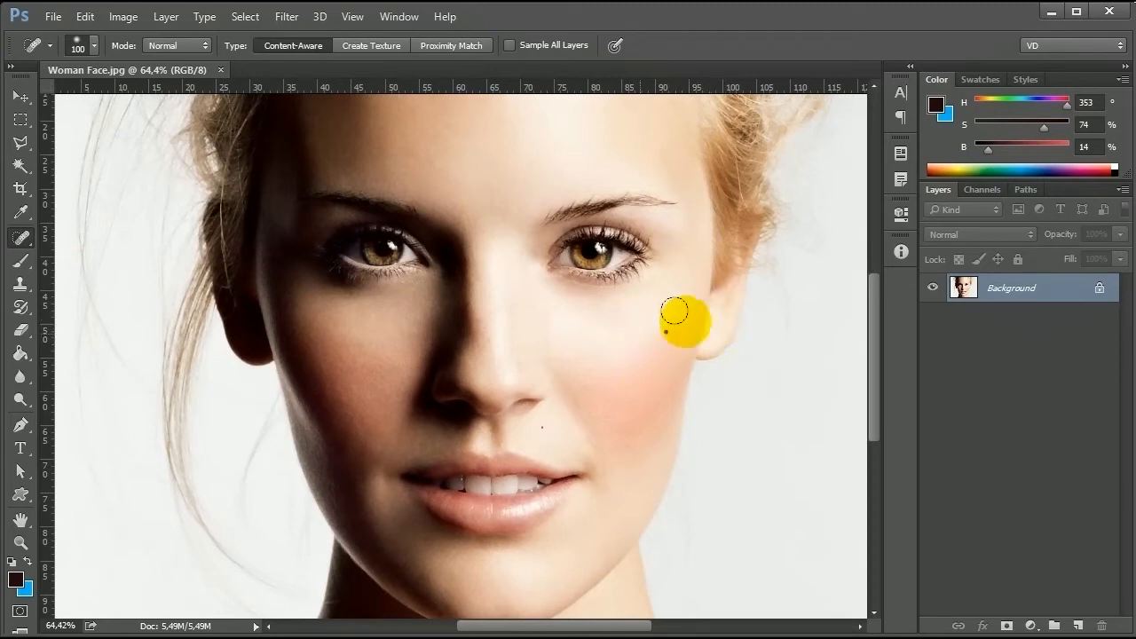
left_click(94, 47)
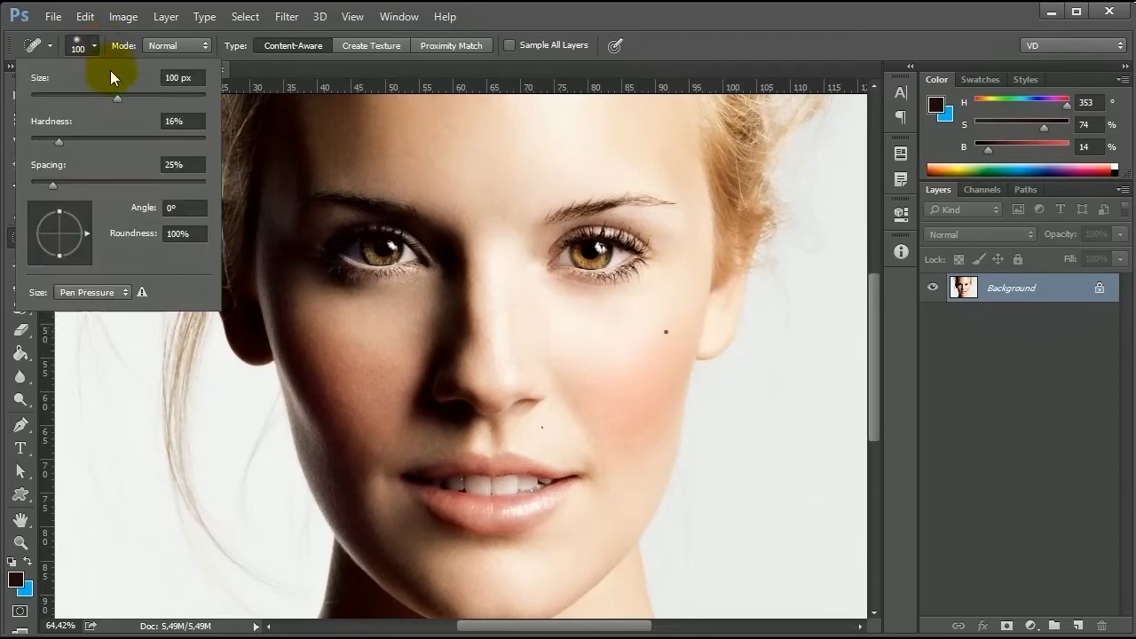
left_click_drag(73, 95, 64, 99)
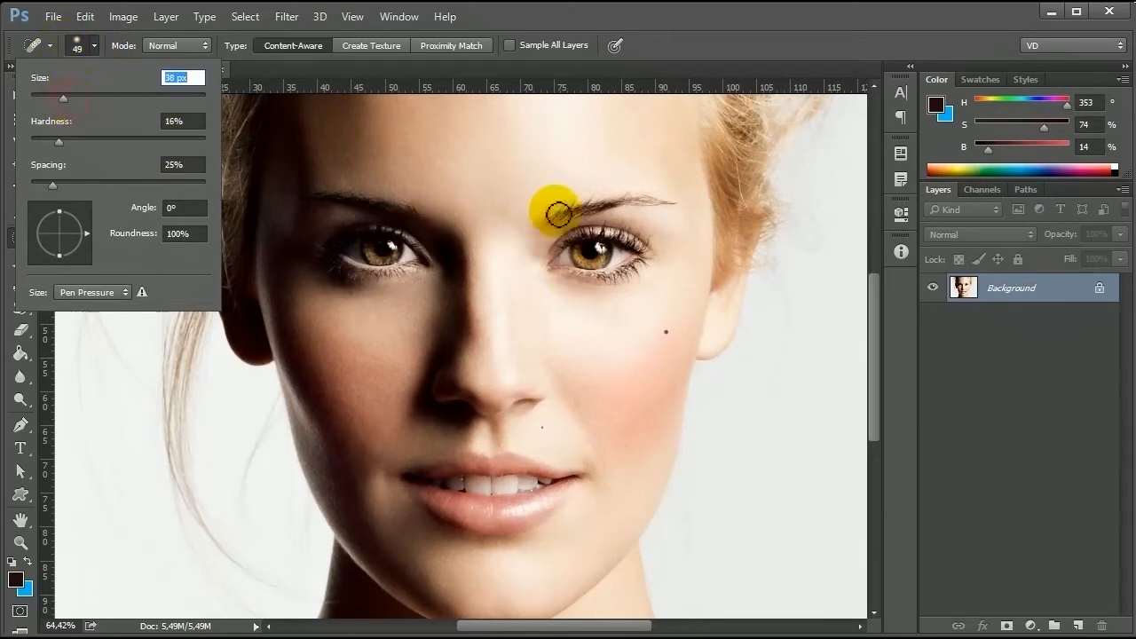
left_click(706, 61)
Step: Remove the cheek mole and the small mole above the lip with the Spot Healing Brush and undo both corrections
left_click_drag(674, 331, 668, 337)
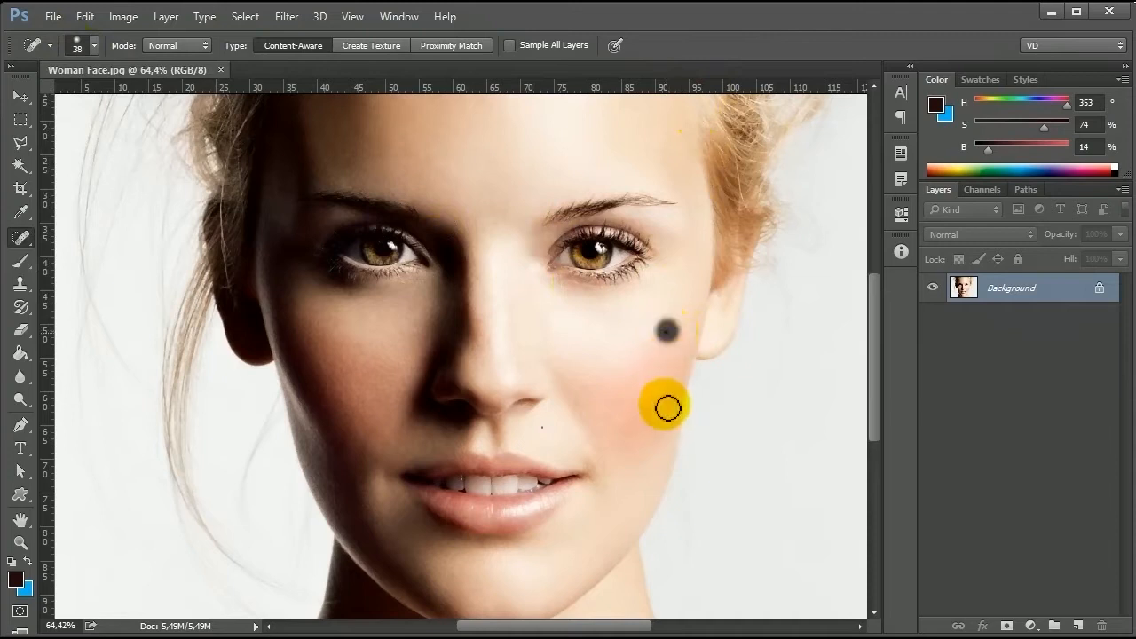
left_click(542, 427)
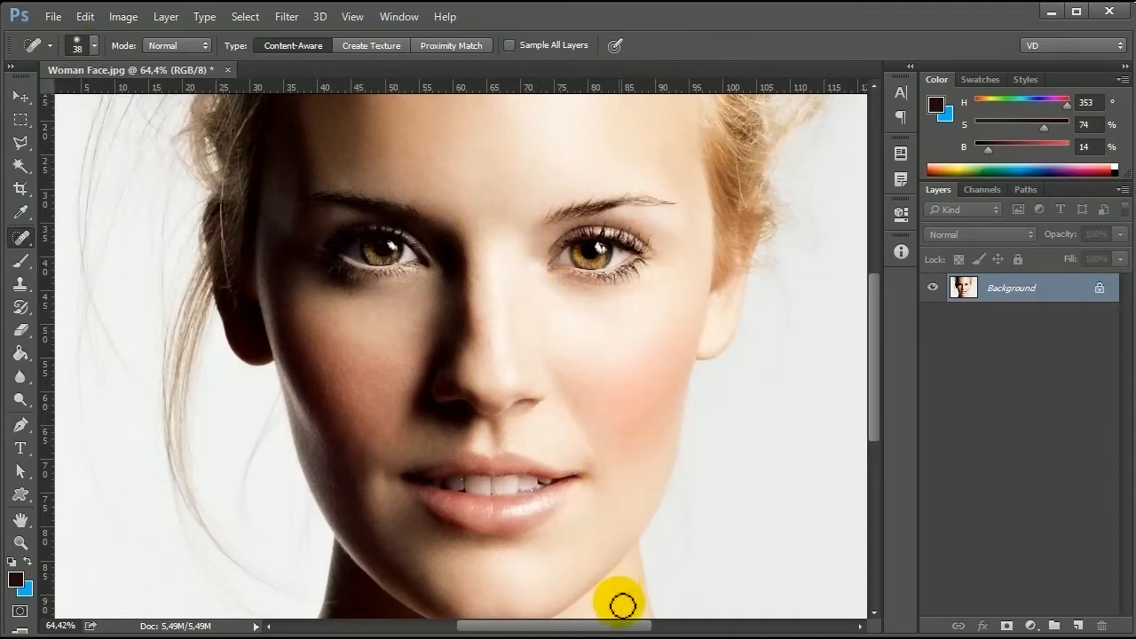
left_click_drag(642, 329, 649, 286)
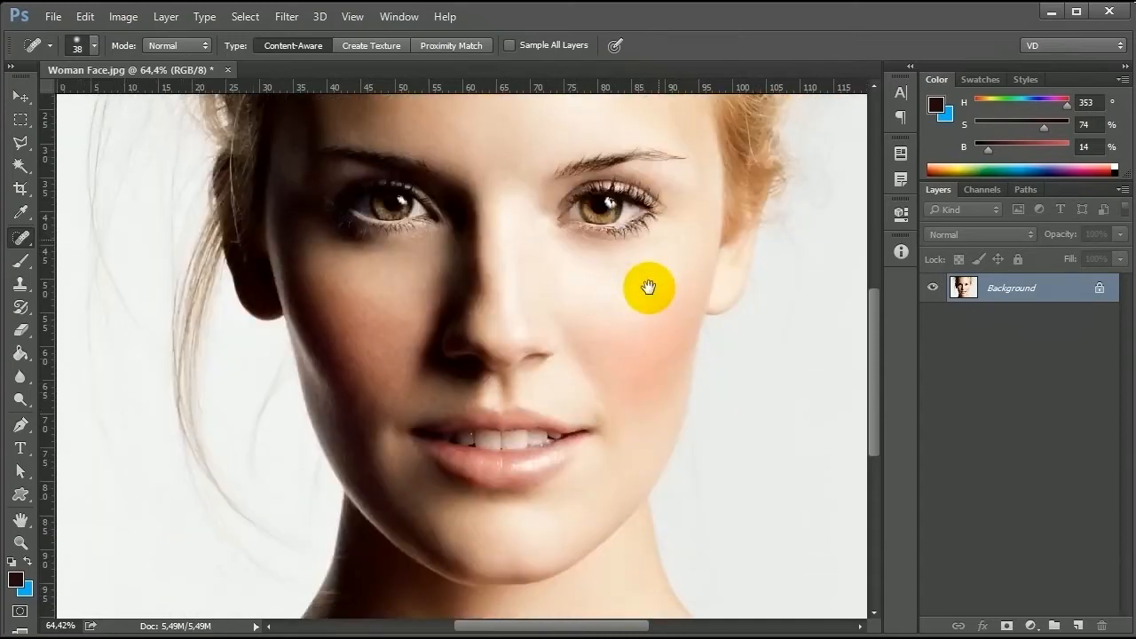
key("ctrl+alt+z")
key("ctrl+alt+z")
Step: Switch to the Healing Brush, sample clean skin near the cheek mole, and adjust the brush to 45 px with a different hardness
right_click(19, 250)
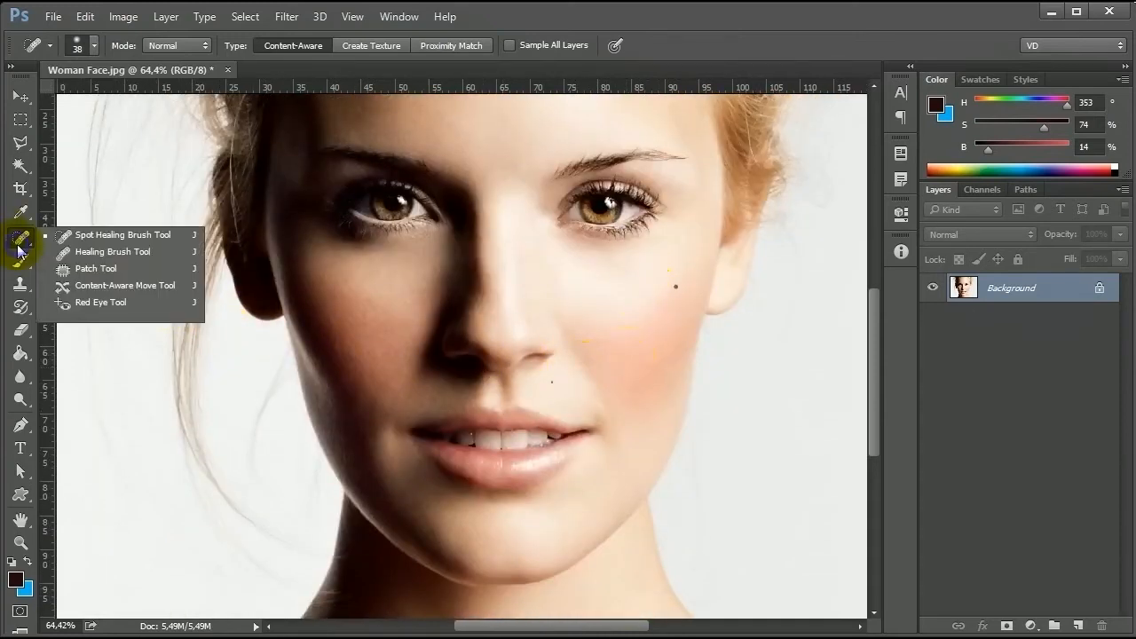
left_click(104, 254)
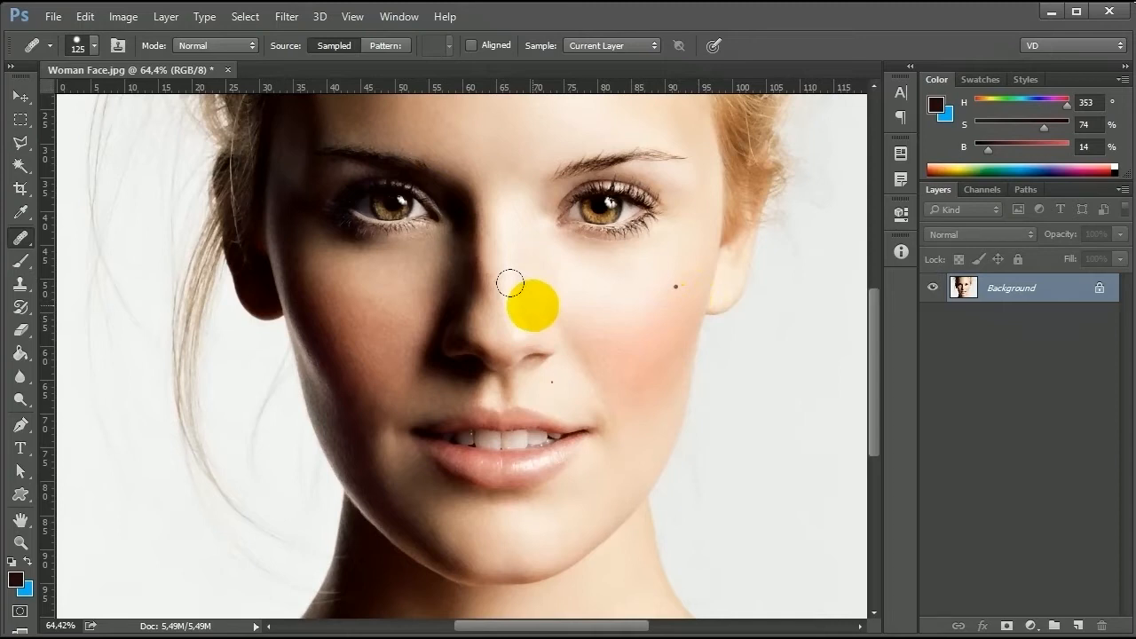
left_click(540, 253)
left_click(653, 290)
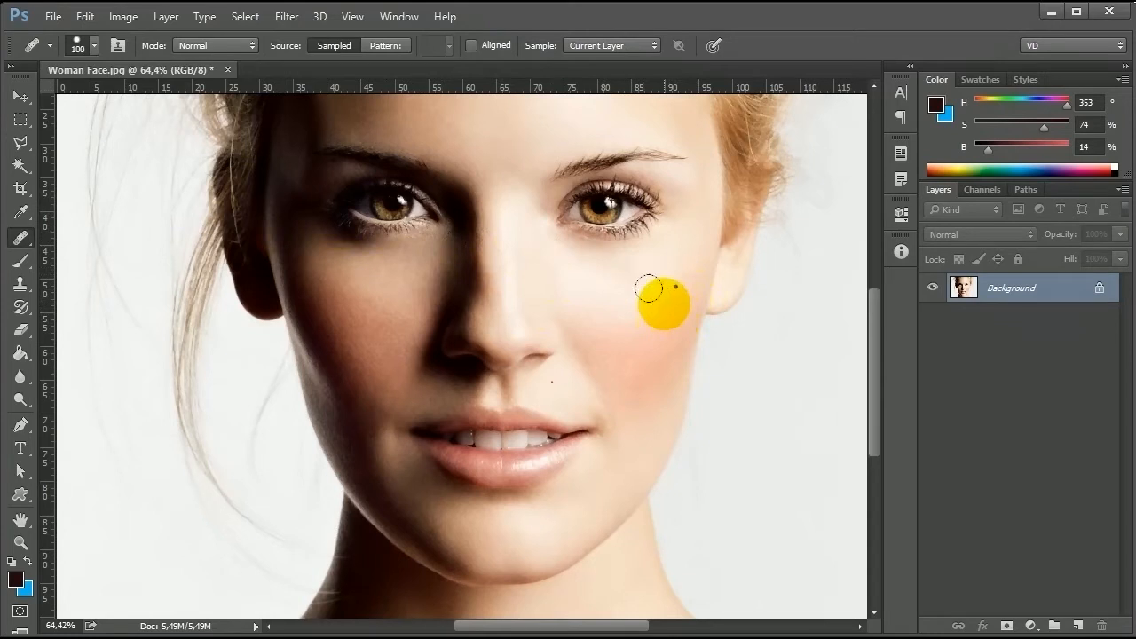
key("bracketleft")
key("bracketleft")
key("bracketleft")
key("bracketleft")
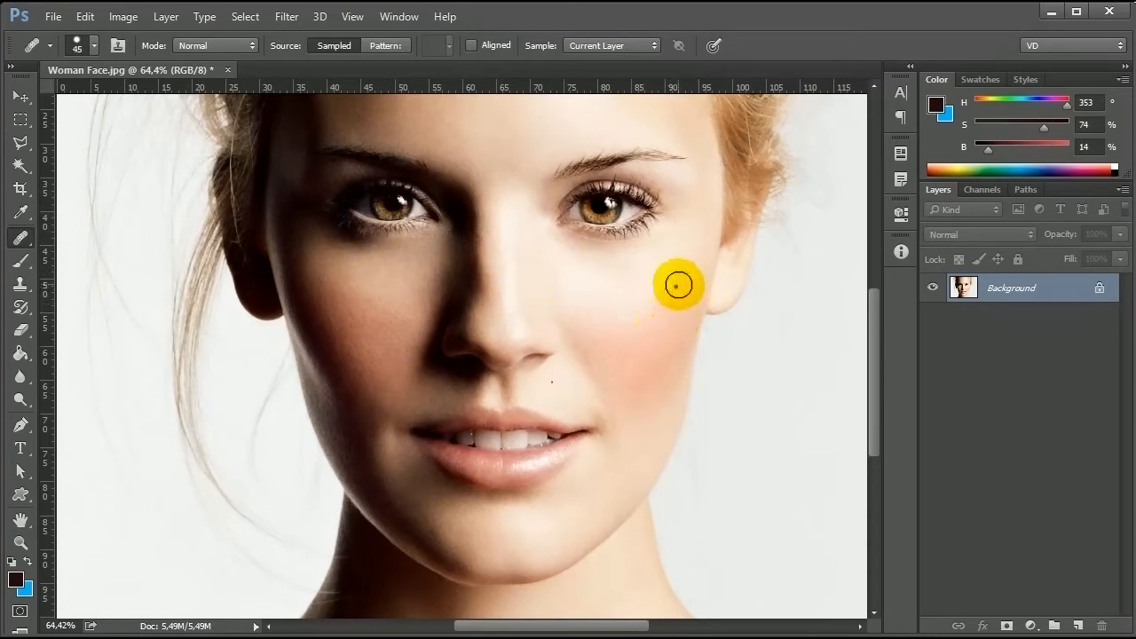
mouse_move(669, 293)
left_mouse_down()
mouse_move(660, 375)
mouse_move(659, 364)
left_mouse_up()
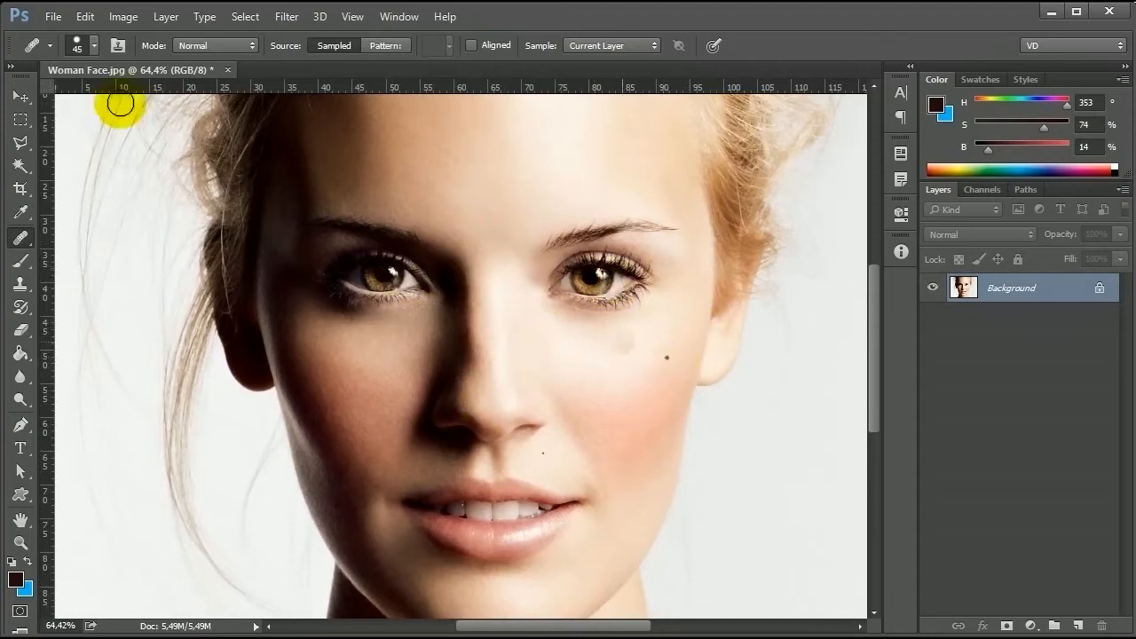
right_click(635, 349)
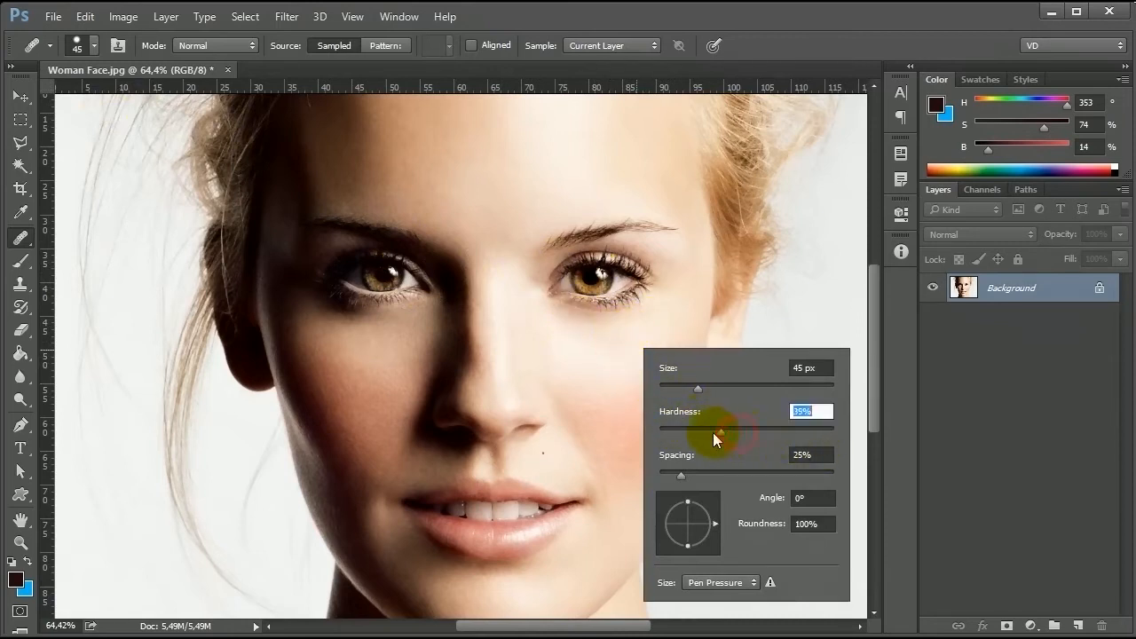
left_click(709, 16)
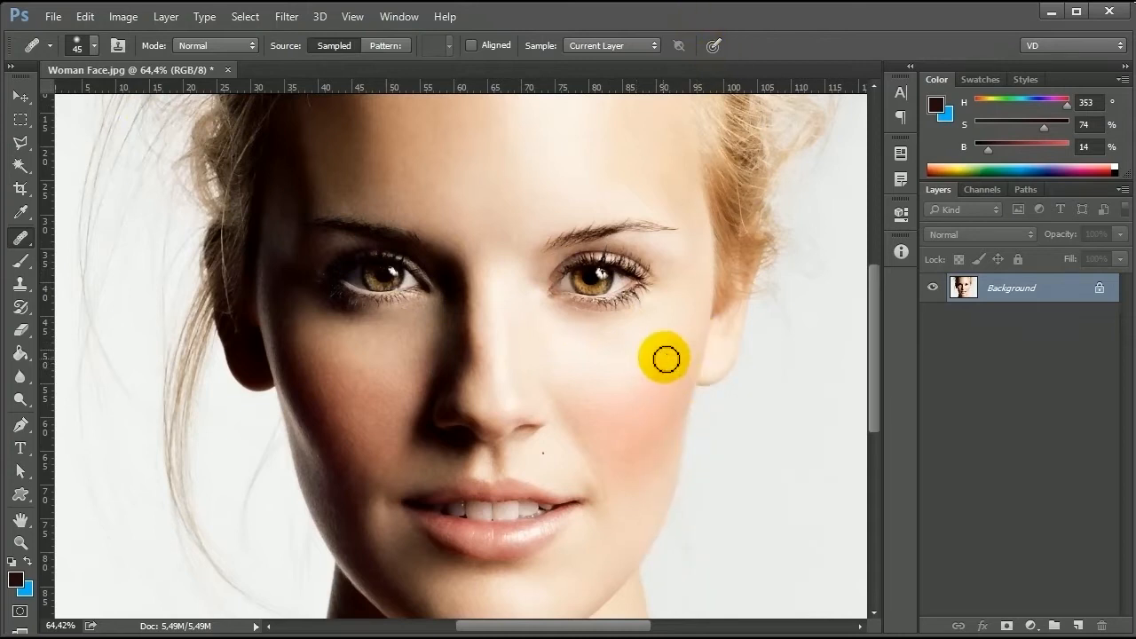
Step: Paint out the cheek mole and the mole above the lip with the Healing Brush, sampling clean skin near the mouth
left_click_drag(664, 361, 673, 349)
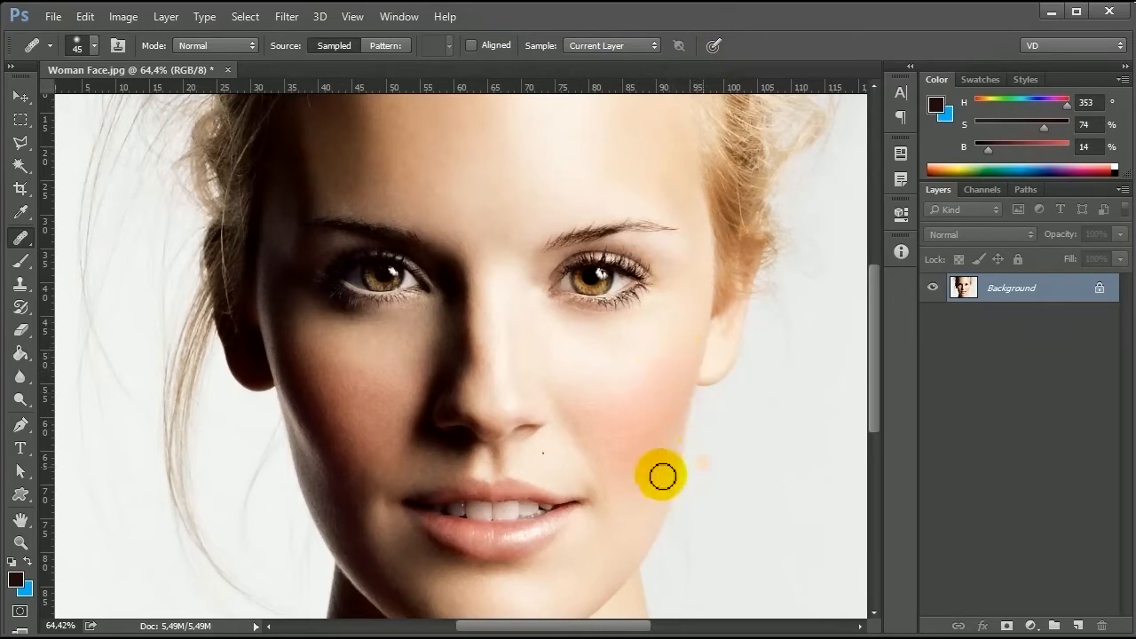
left_click(563, 474, "alt")
left_click_drag(535, 451, 549, 456)
key("space")
mouse_move(631, 449)
left_mouse_down()
mouse_move(639, 339)
mouse_move(633, 384)
mouse_move(591, 375)
mouse_move(616, 413)
left_mouse_up()
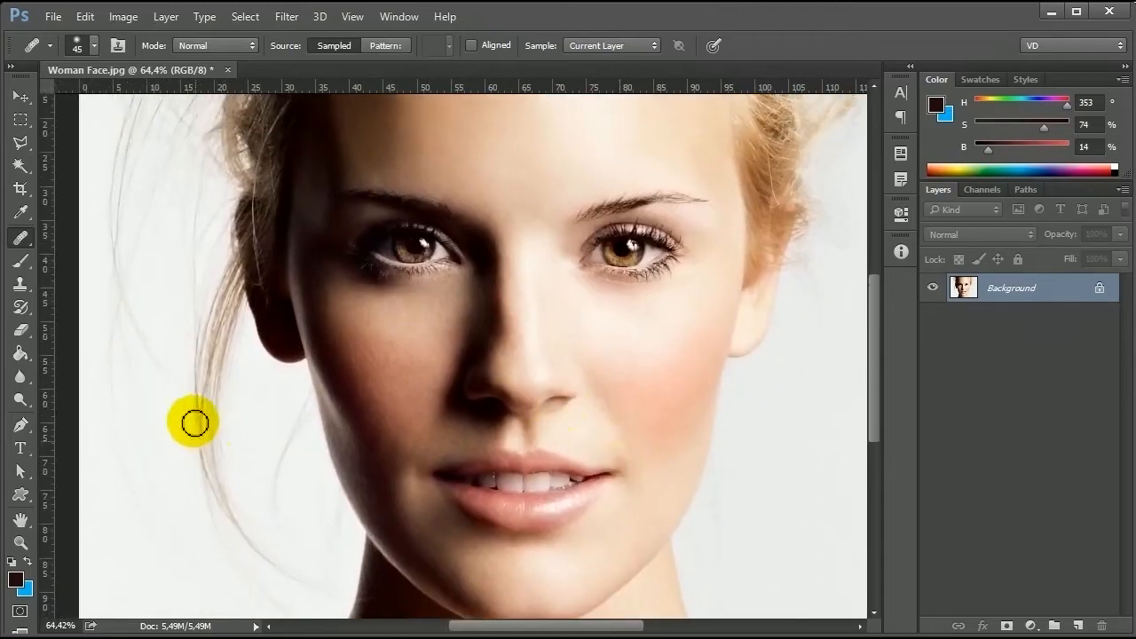
Step: Use the Patch Tool in Source mode to outline and patch the cheek mole and the mole above the lip
left_click(24, 237)
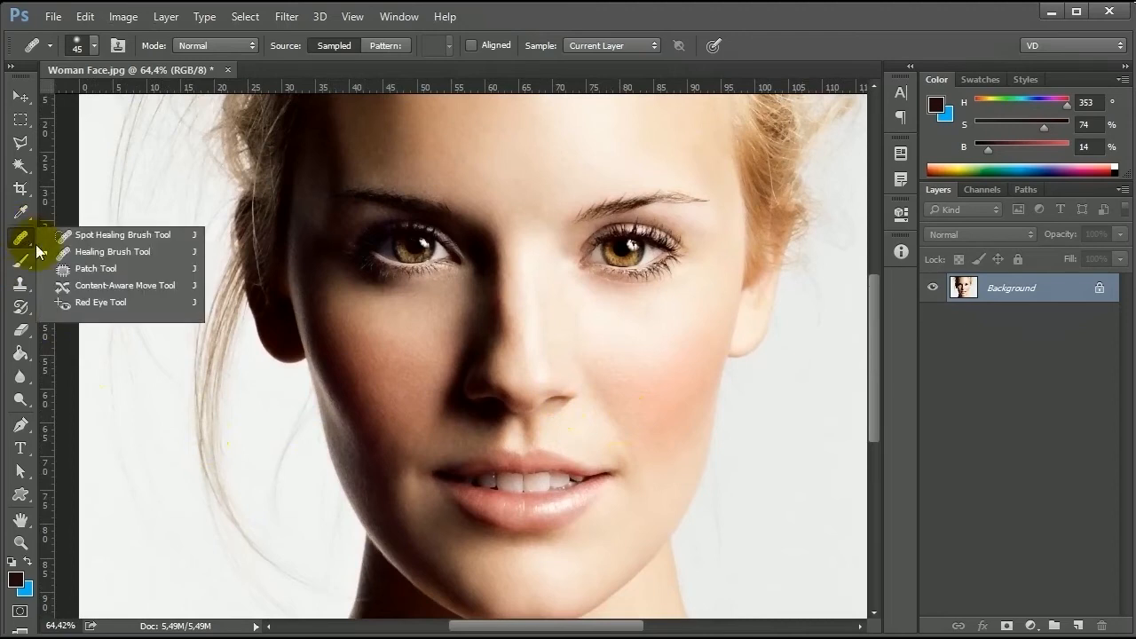
left_click(86, 268)
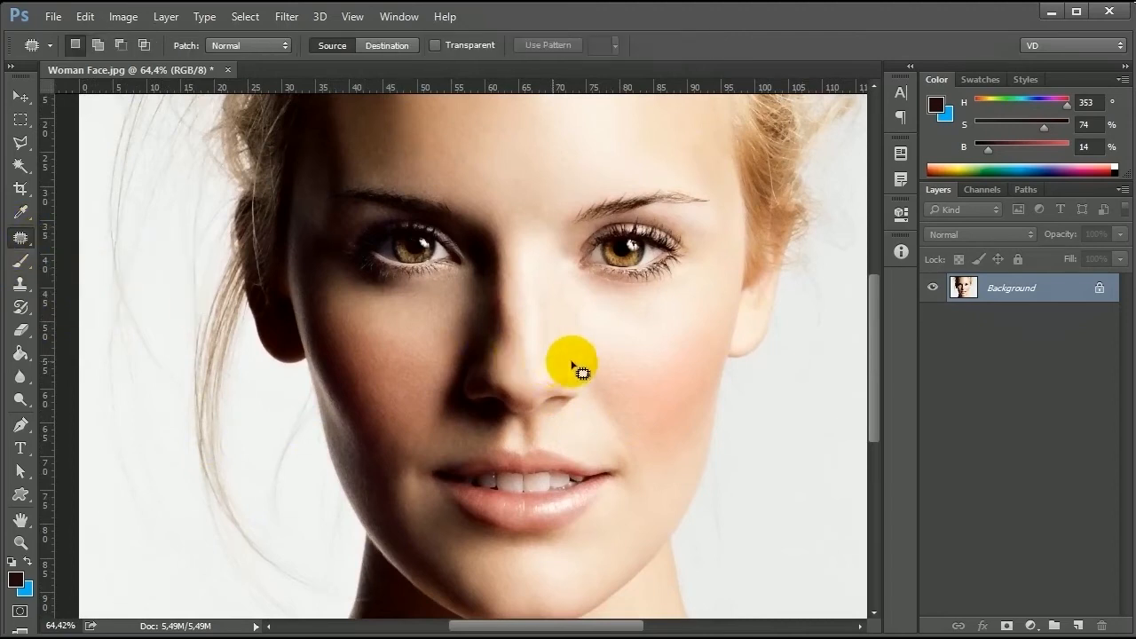
left_click_drag(608, 345, 576, 417)
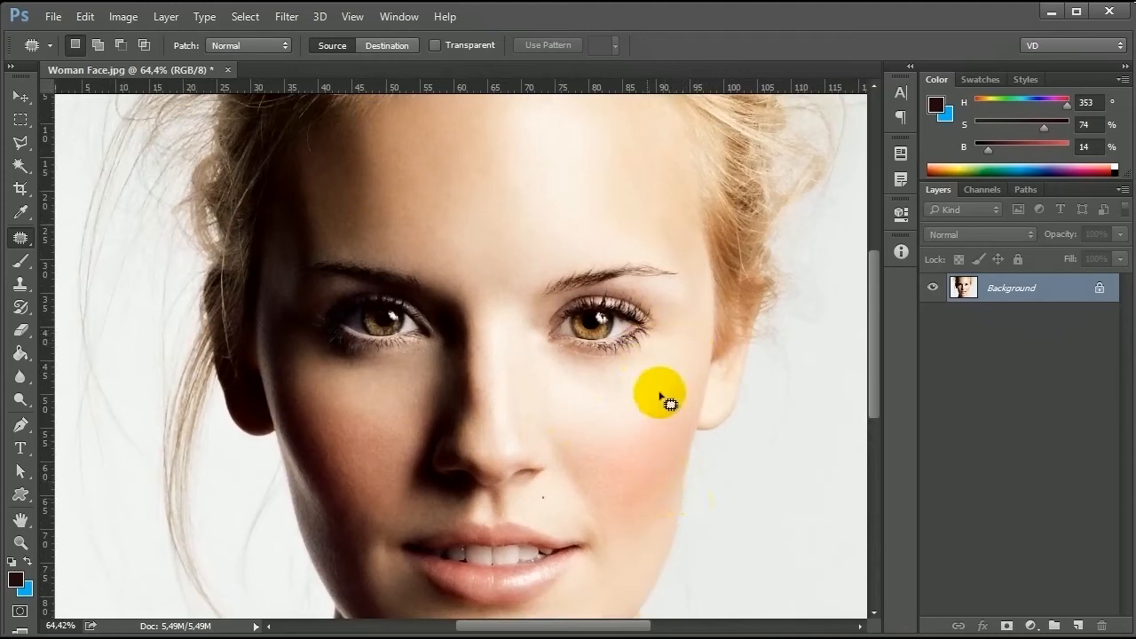
mouse_move(664, 393)
left_mouse_down()
mouse_move(654, 400)
mouse_move(672, 431)
mouse_move(689, 411)
mouse_move(684, 394)
left_mouse_up()
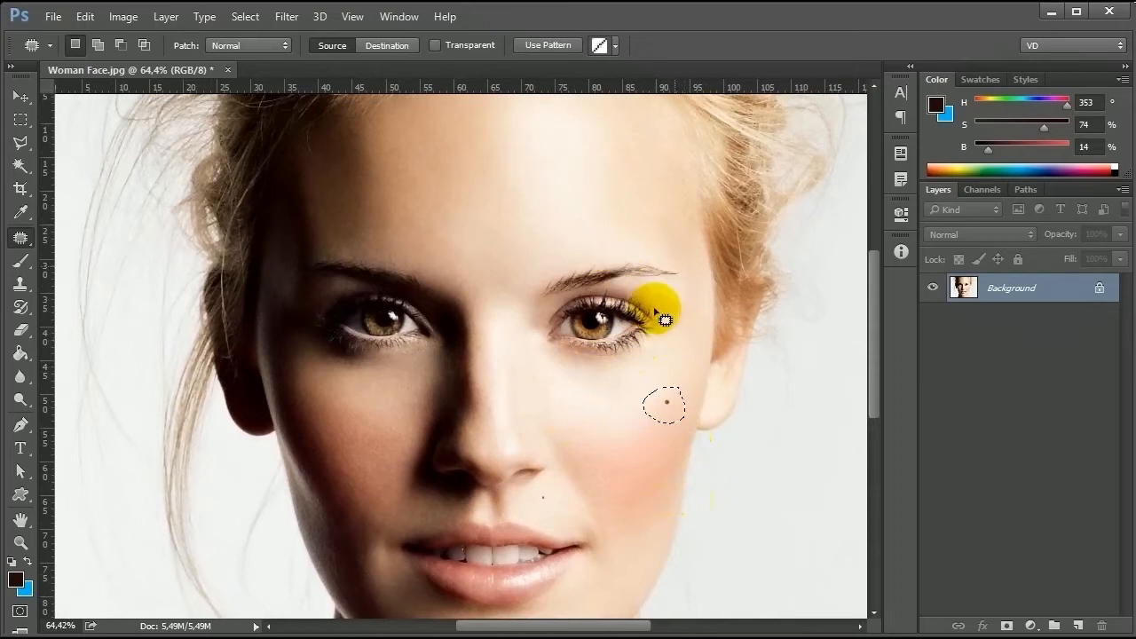
mouse_move(669, 408)
left_mouse_down()
mouse_move(693, 355)
mouse_move(693, 371)
mouse_move(701, 362)
mouse_move(688, 356)
mouse_move(666, 411)
left_mouse_up()
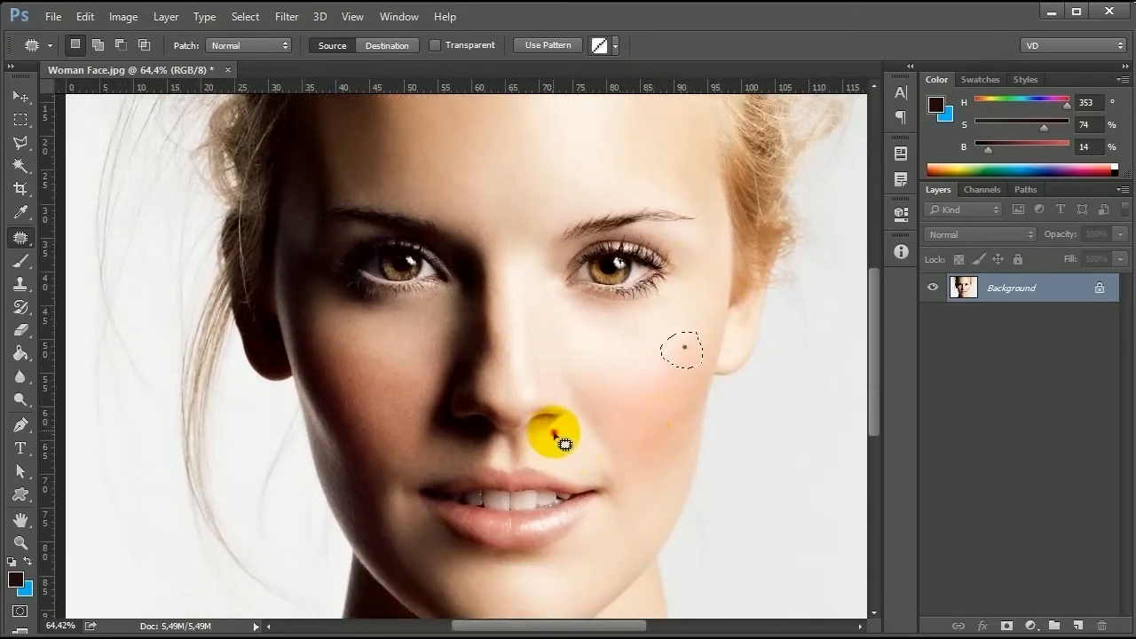
mouse_move(551, 433)
left_mouse_down()
mouse_move(568, 446)
mouse_move(575, 434)
mouse_move(601, 489)
mouse_move(562, 443)
left_mouse_up()
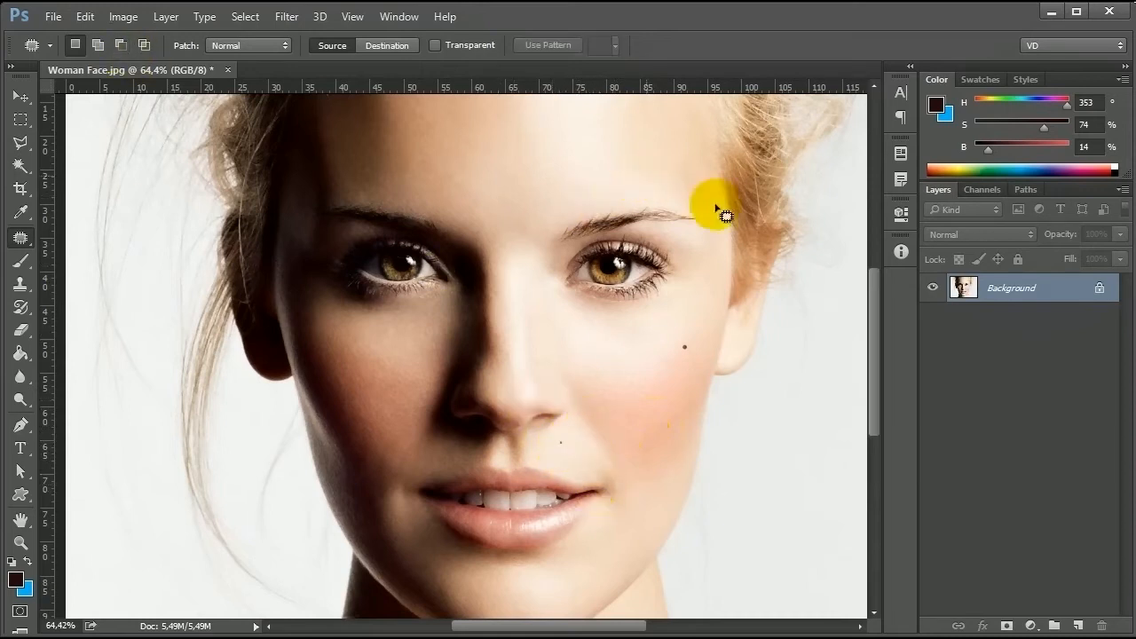
Step: Relocate the cheek mole to the middle of the forehead with the Content-Aware Move Tool in Move mode
right_click(18, 244)
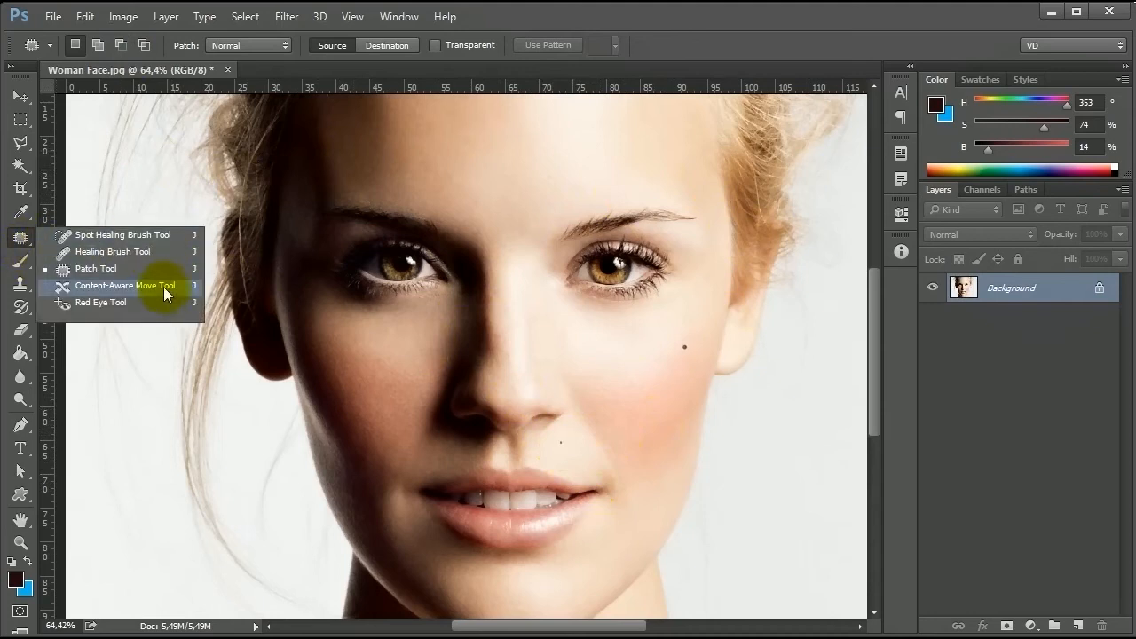
left_click(165, 286)
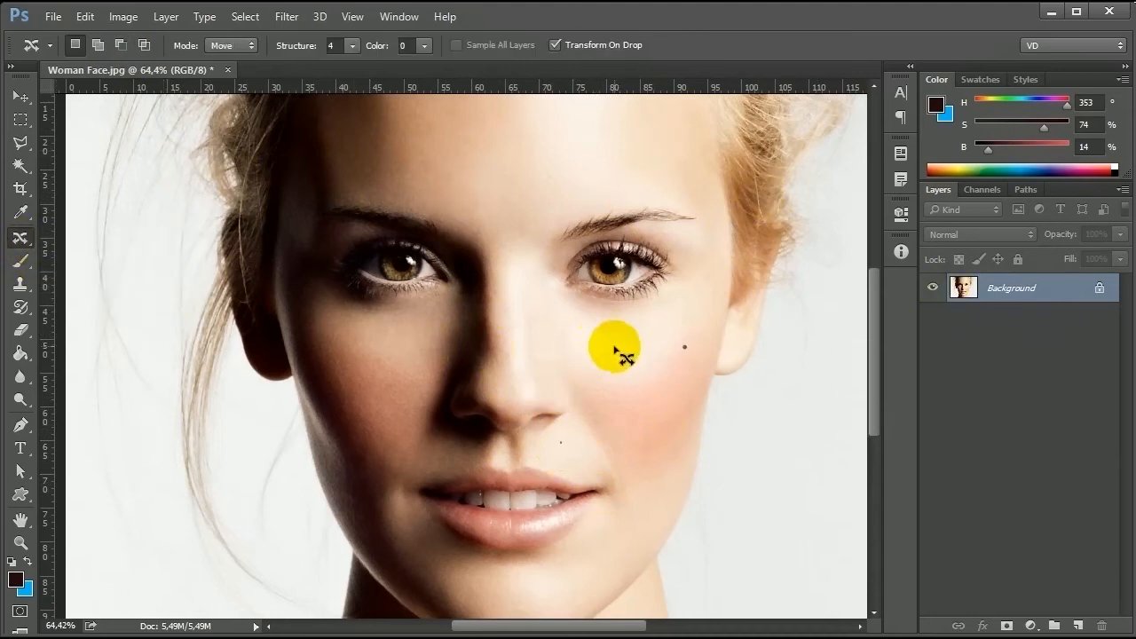
scroll(618, 449, "up", 3)
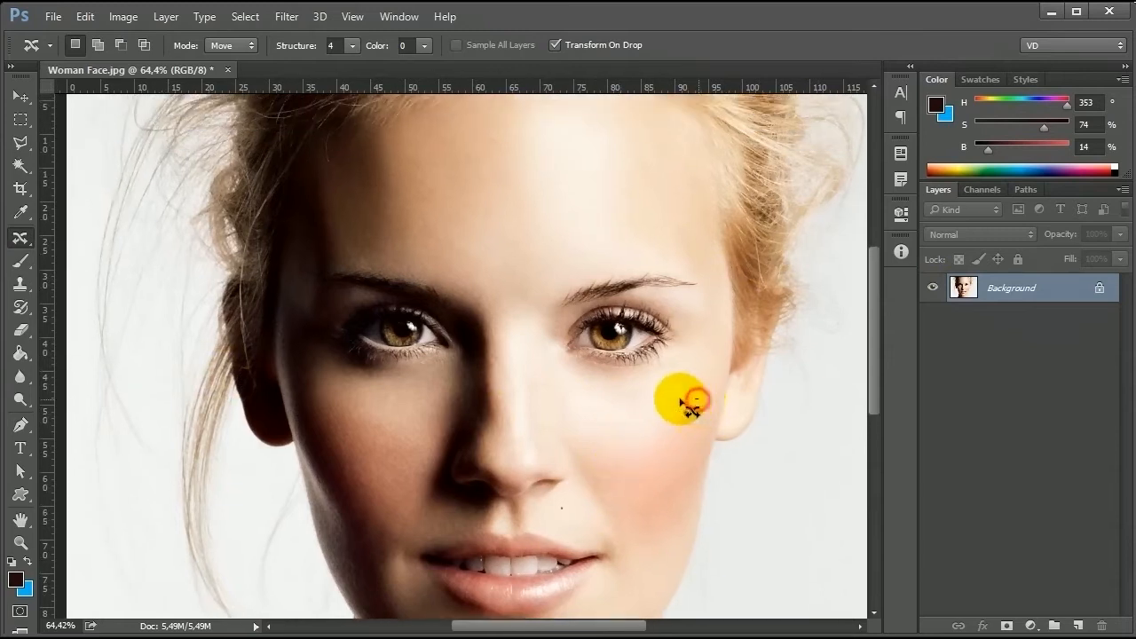
left_click_drag(689, 405, 550, 238)
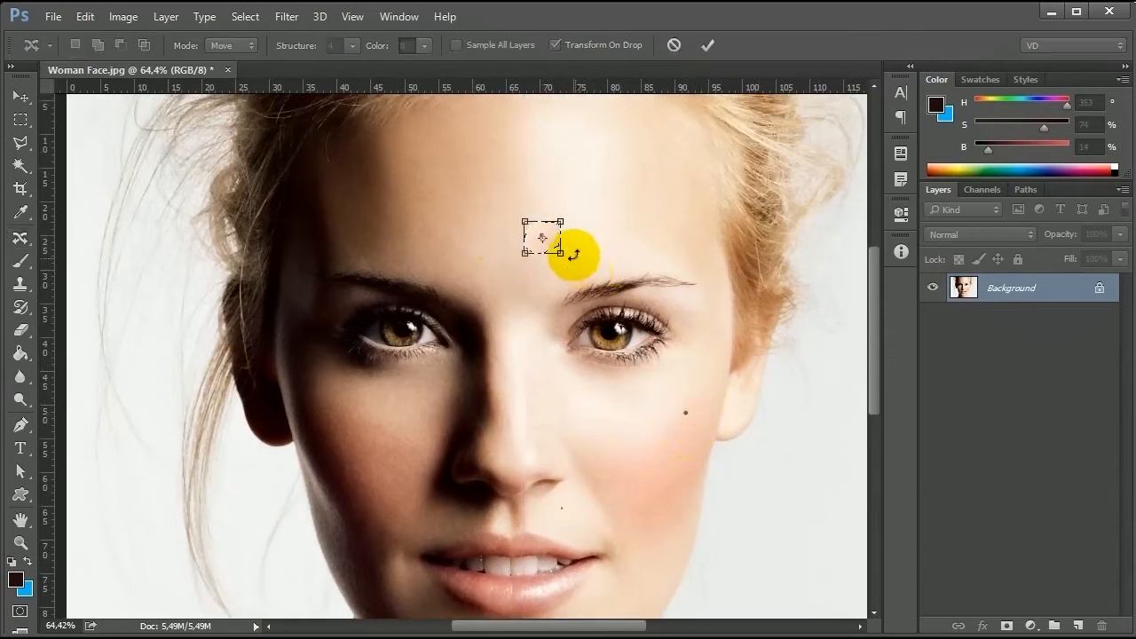
key("Return")
key("ctrl+d")
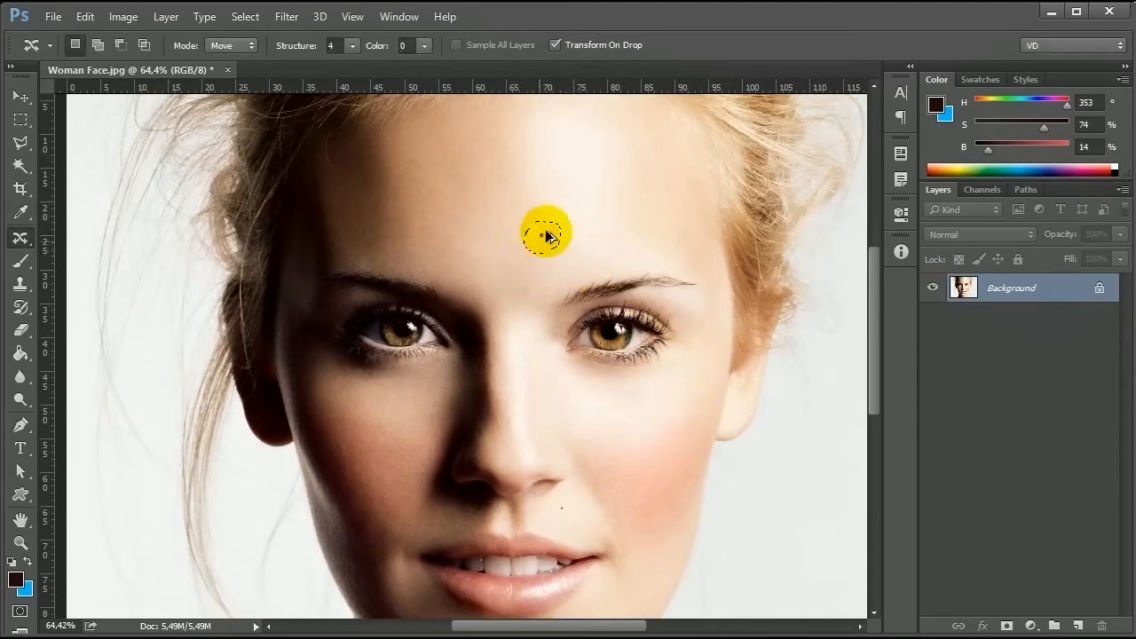
Step: Try moving the cheek mole to the lower forehead with the Content-Aware Move Tool, then undo the move and deselect
mouse_move(705, 438)
left_mouse_down()
mouse_move(708, 337)
mouse_move(659, 237)
mouse_move(543, 207)
mouse_move(526, 221)
mouse_move(531, 247)
mouse_move(575, 266)
left_mouse_up()
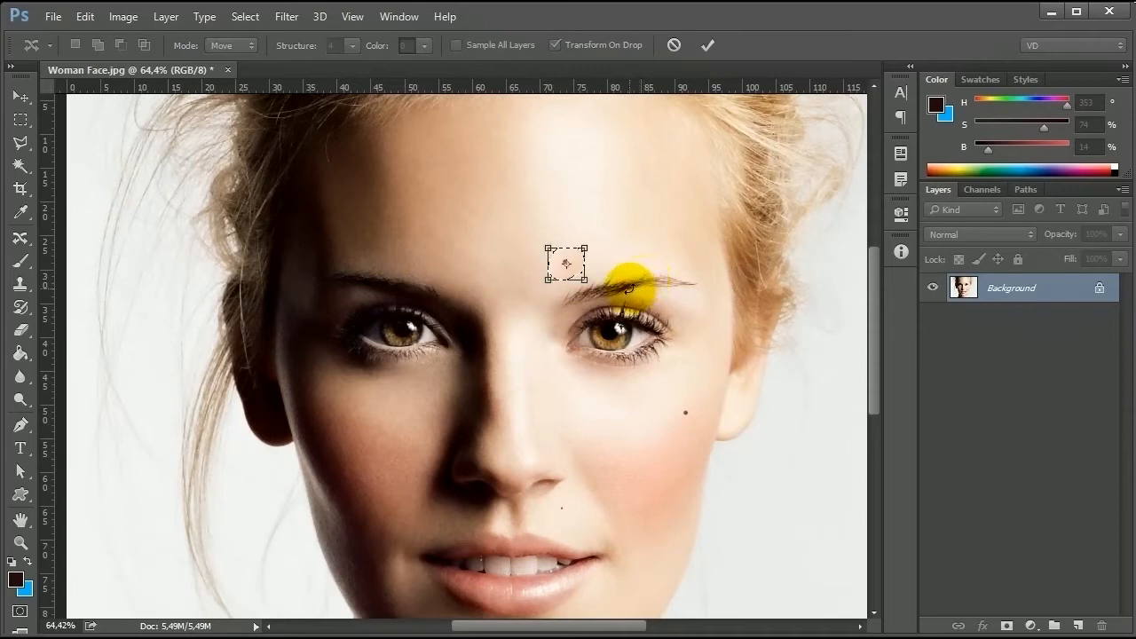
key("Return")
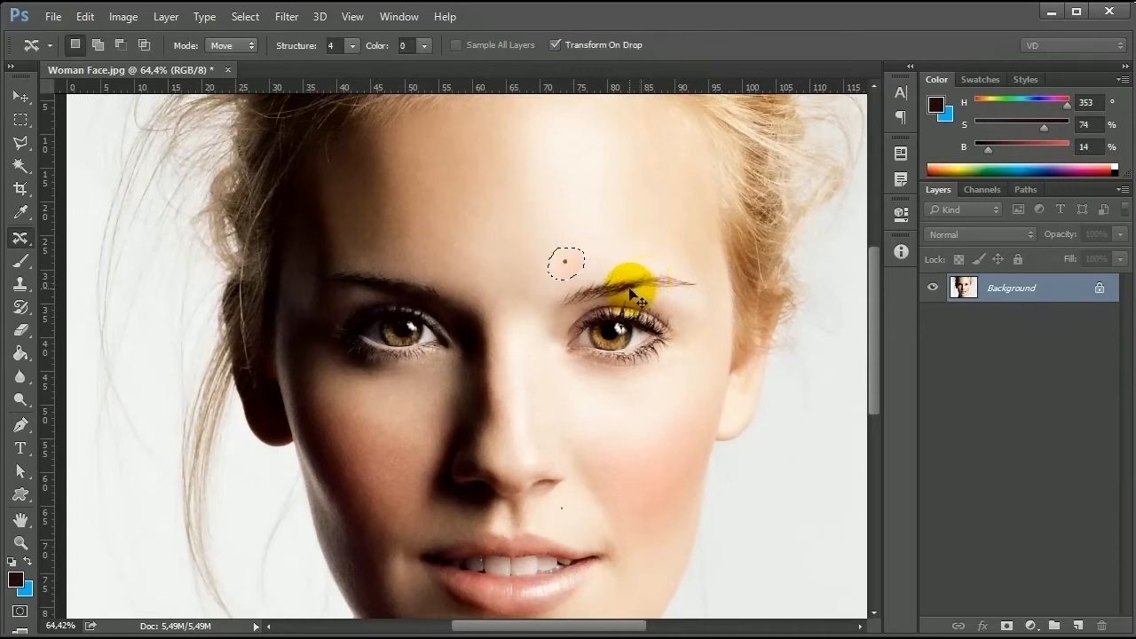
key("ctrl+z")
key("ctrl+d")
Step: Set up the Brush Tool with a bright red foreground colour (H 353, S 100, B 100) for painting the eye on the mole side
right_click(20, 242)
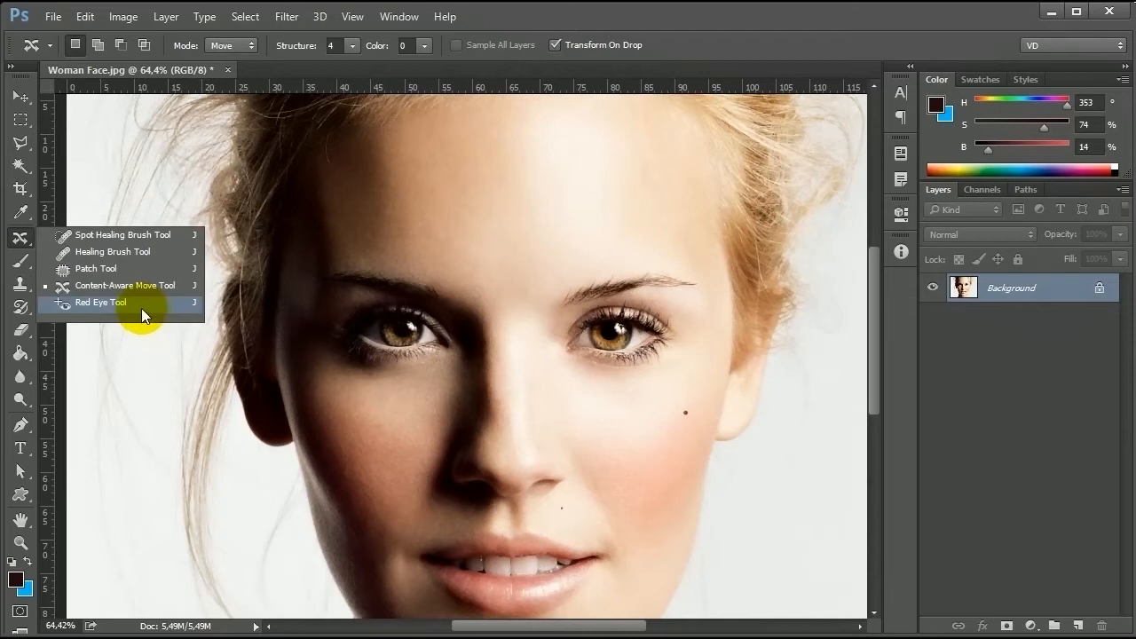
left_click(19, 240)
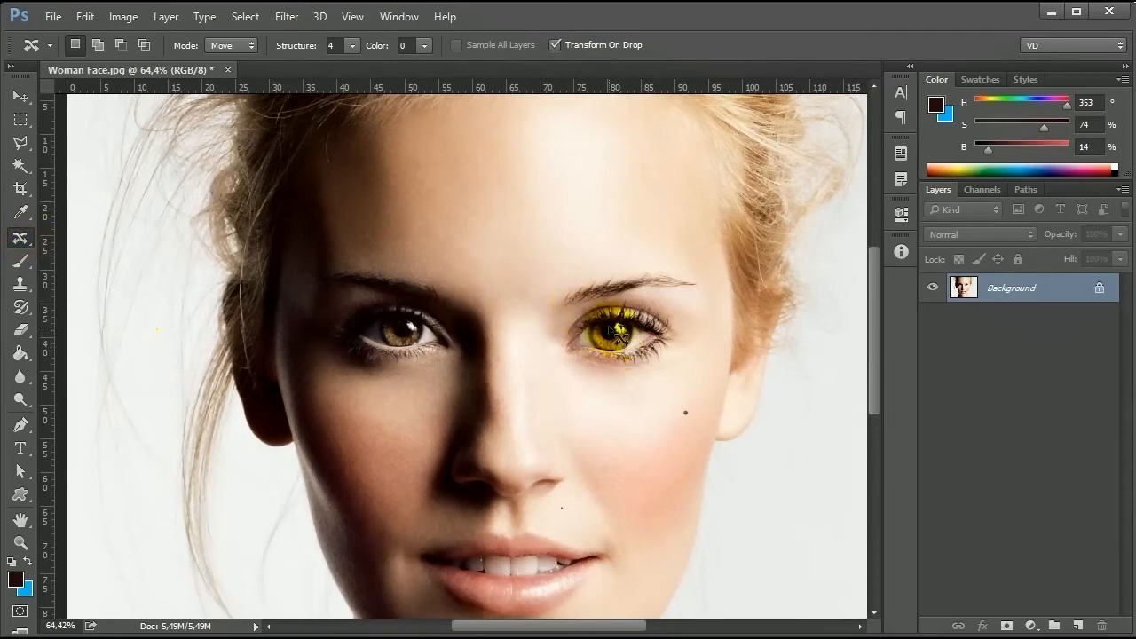
key("v")
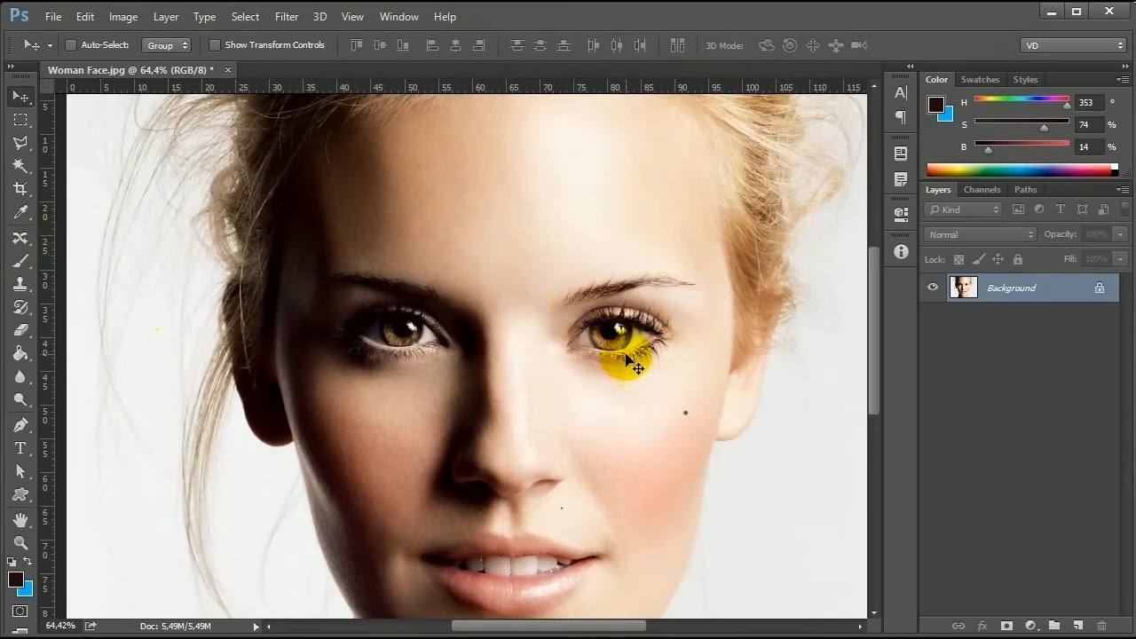
scroll(593, 356, "up", 5)
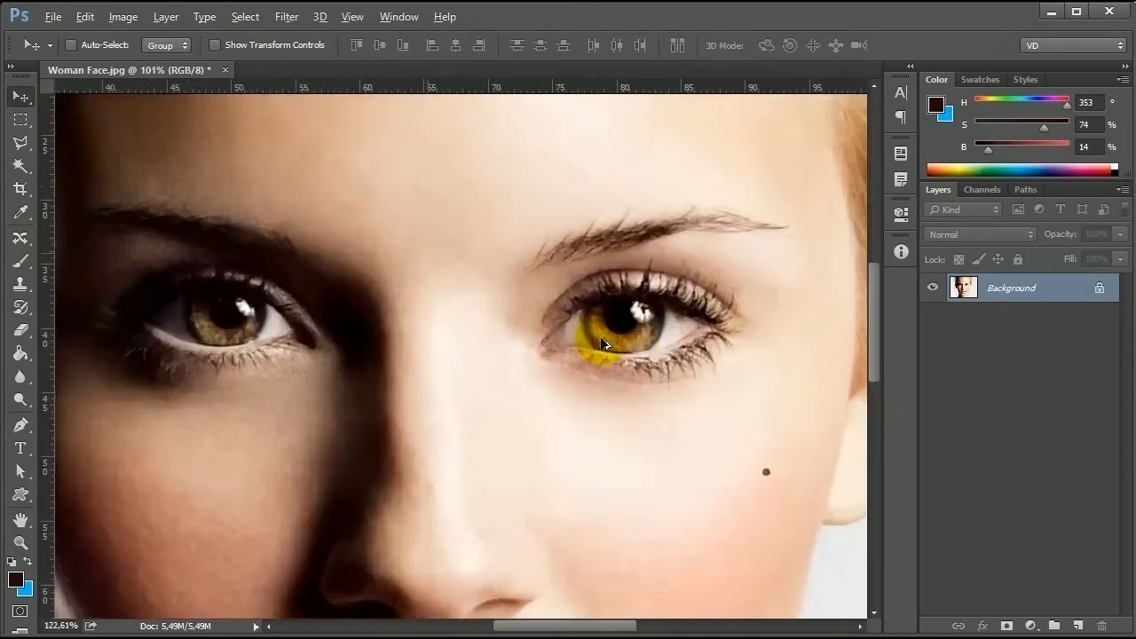
left_click_drag(609, 336, 547, 363)
left_click_drag(609, 310, 583, 386)
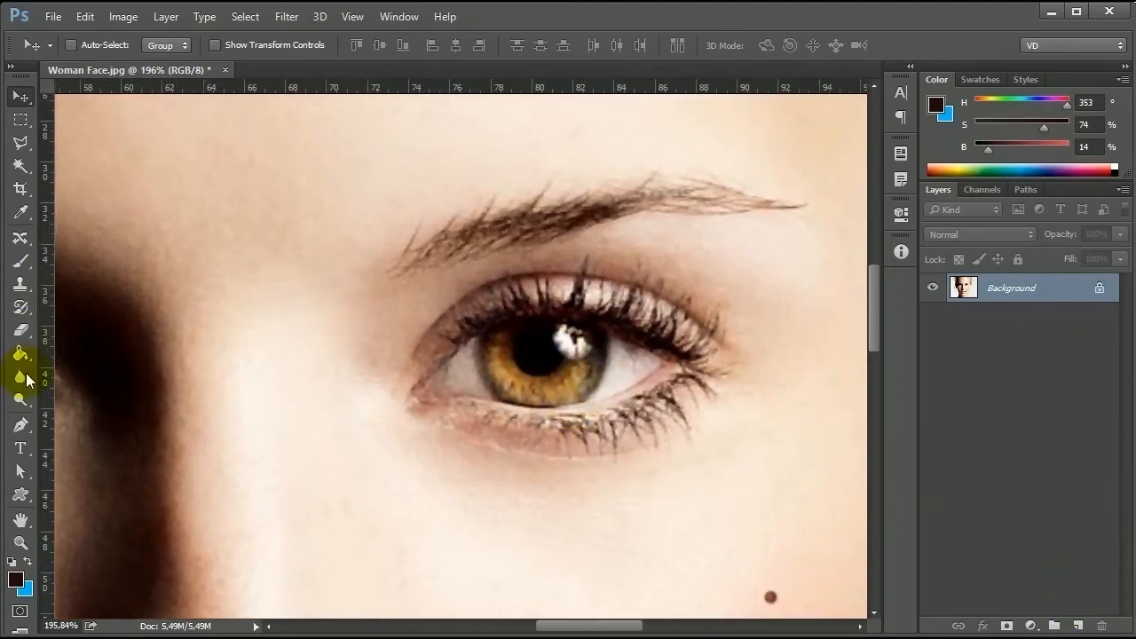
key("b")
left_click(15, 578)
left_click(665, 247)
left_click(814, 231)
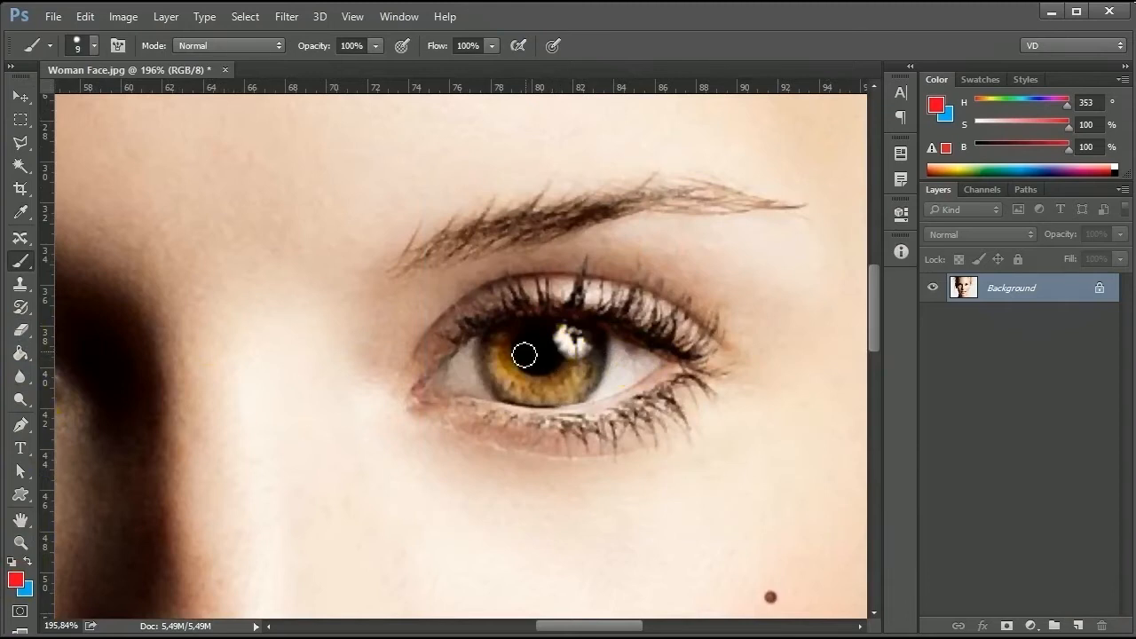
Step: Paint the pupil of the eye on the mole side solid red with a 20 px brush
scroll(583, 382, "down", 5)
scroll(515, 329, "up", 4)
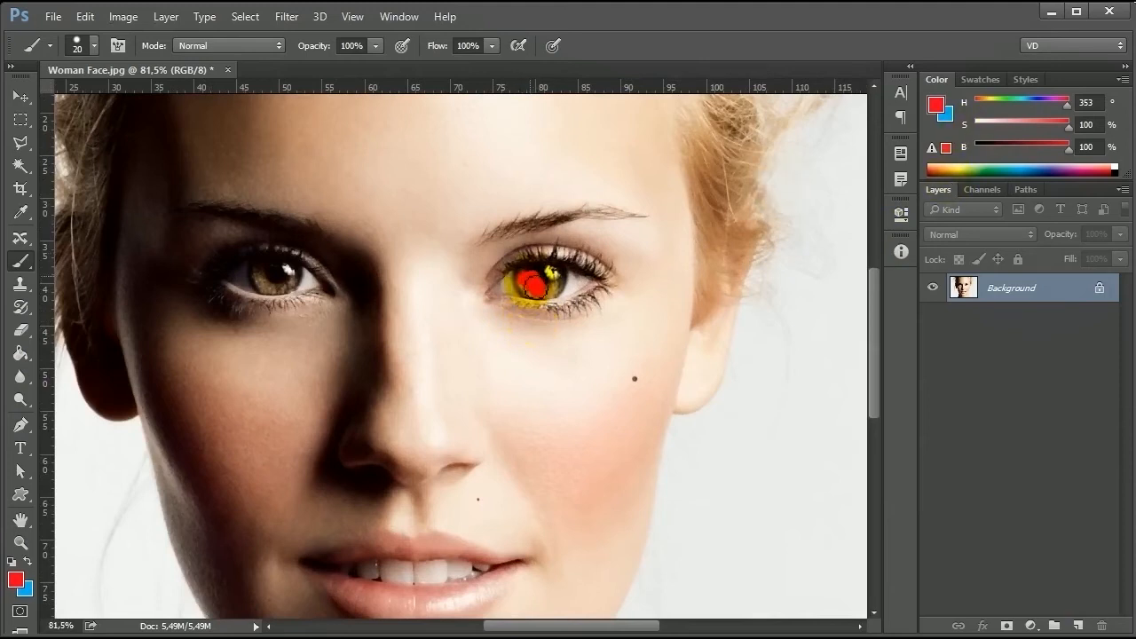
key("v")
scroll(536, 306, "down", 3)
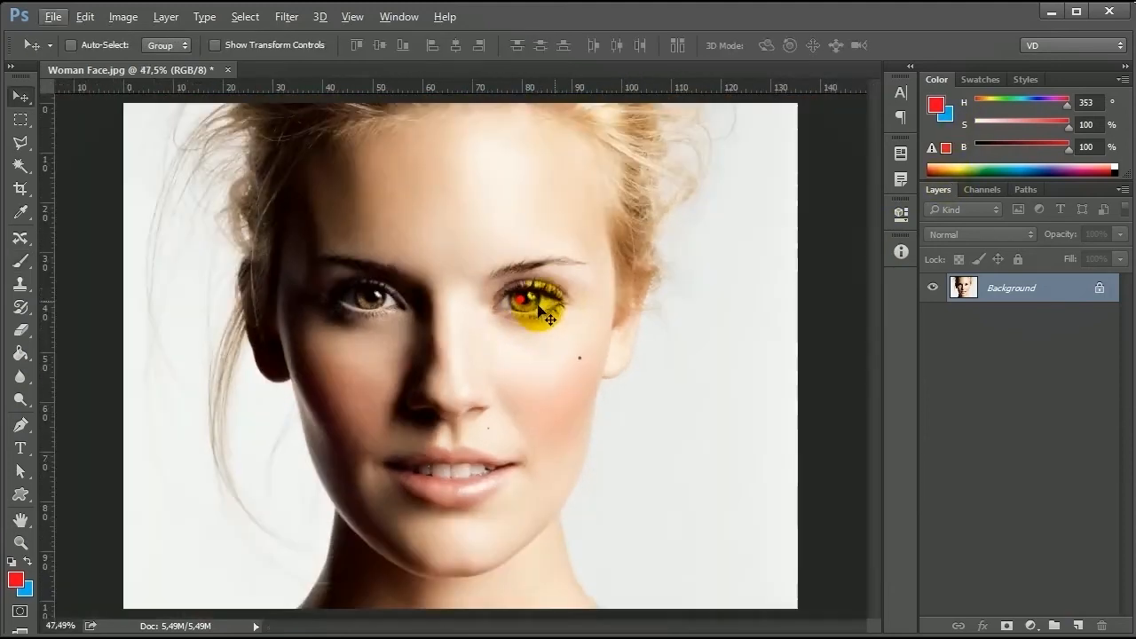
Step: Replace the solid red paint on the eye with a subtler red tint using the Brush Tool at 20 px
key("b")
right_click(522, 309)
double_click(557, 460)
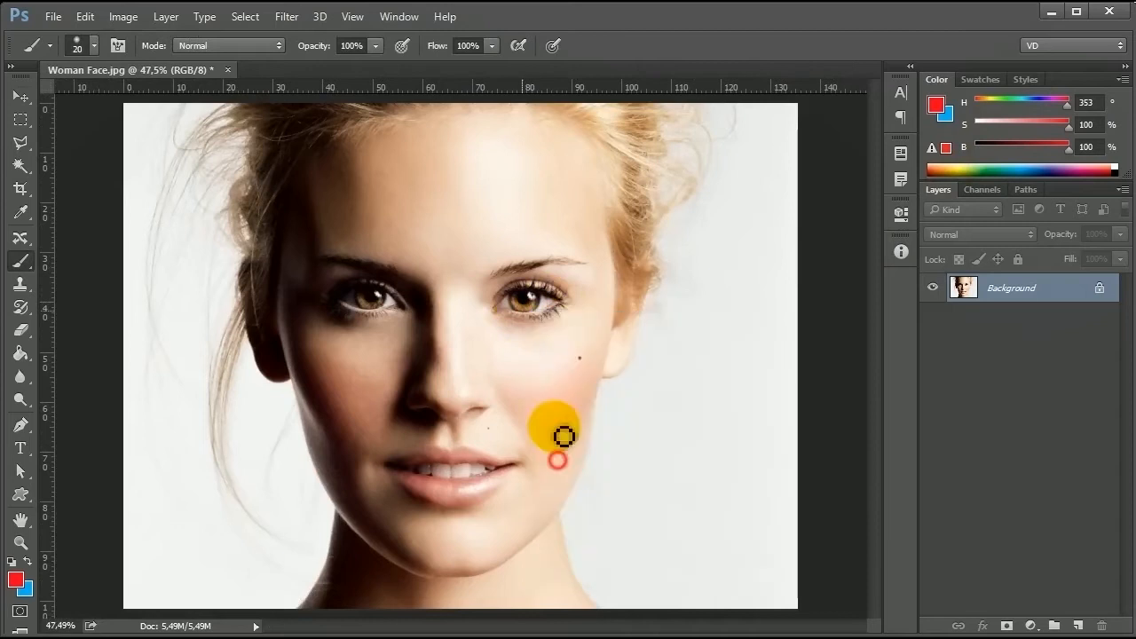
left_click(520, 301)
key("ctrl+z")
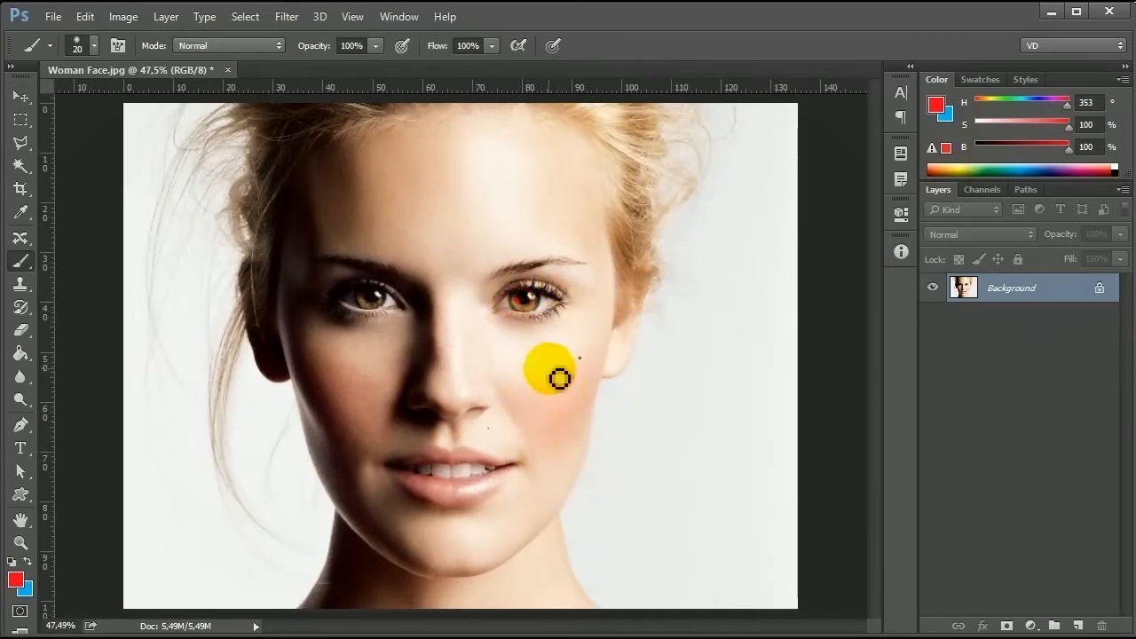
Step: Remove the painted red from the eye using the Red Eye Tool with Pupil Size and Darken Amount at 50%
left_click_drag(20, 238, 91, 305)
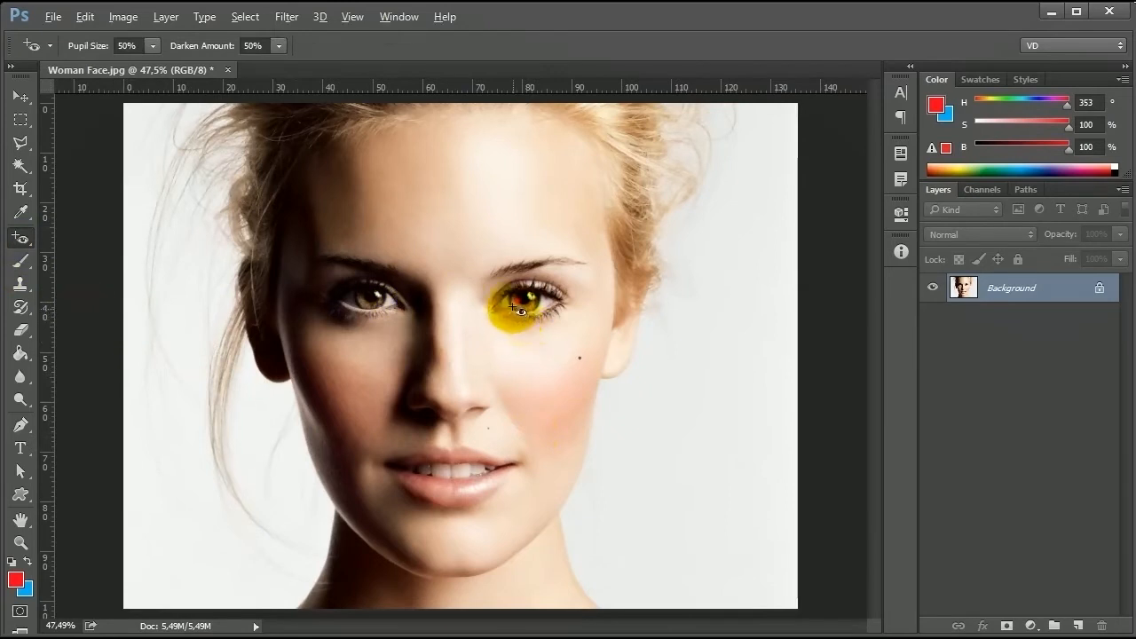
scroll(518, 309, "up", 3)
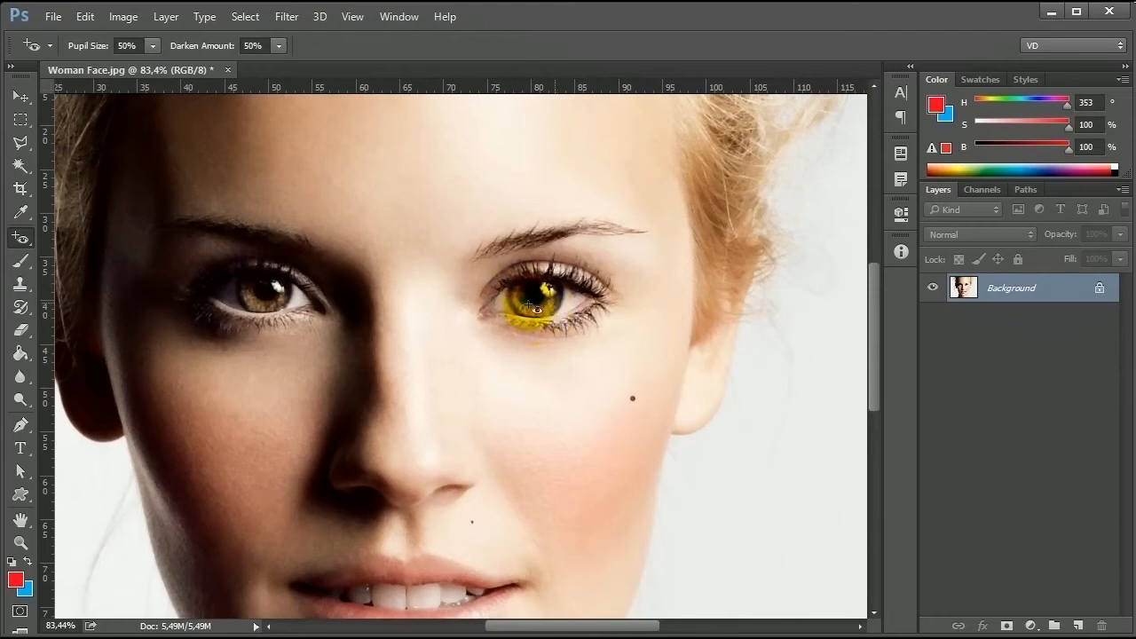
scroll(530, 305, "down", 4)
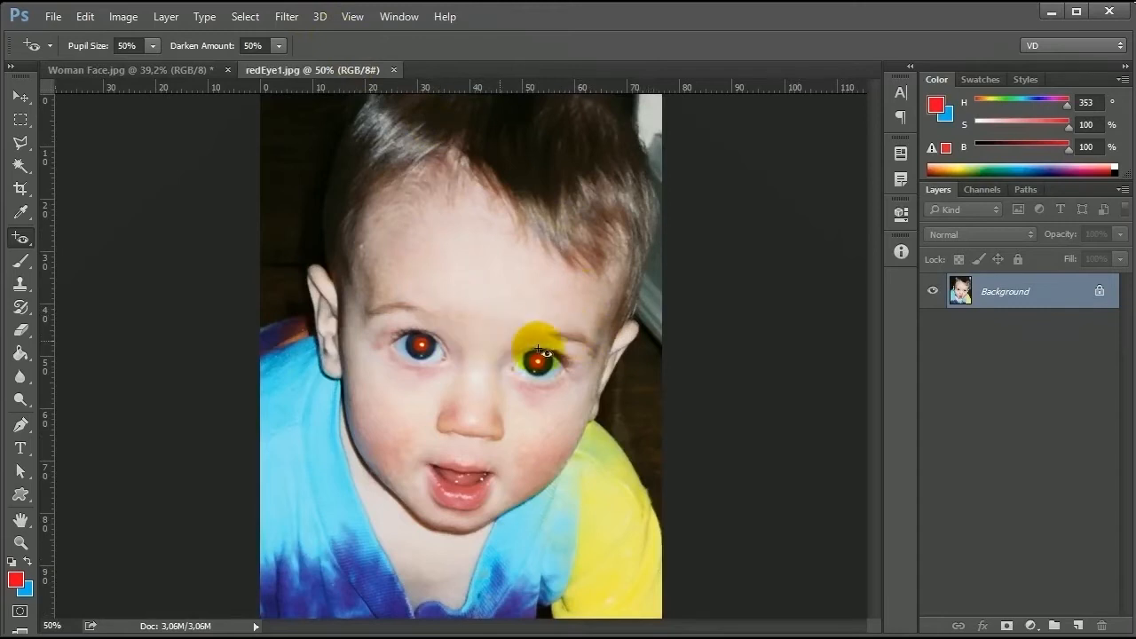
Step: Remove the red-eye effect from both of the baby's eyes in redEye1.jpg with the Red Eye Tool
right_click(21, 238)
left_click(110, 304)
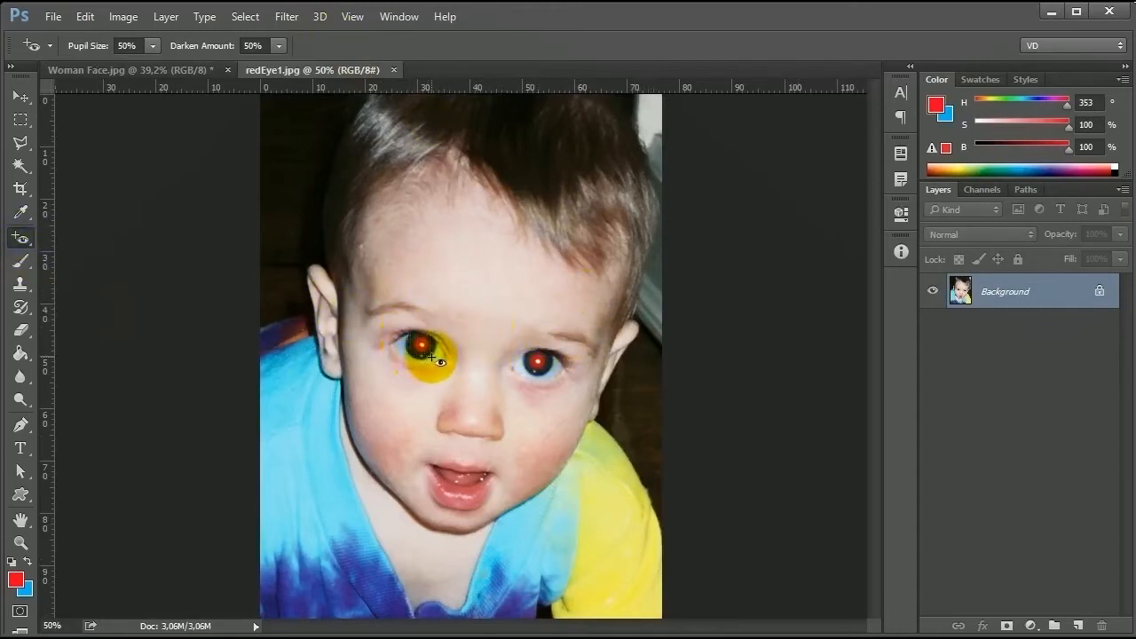
left_click_drag(432, 354, 433, 355)
left_click(530, 357)
left_click_drag(550, 371, 549, 371)
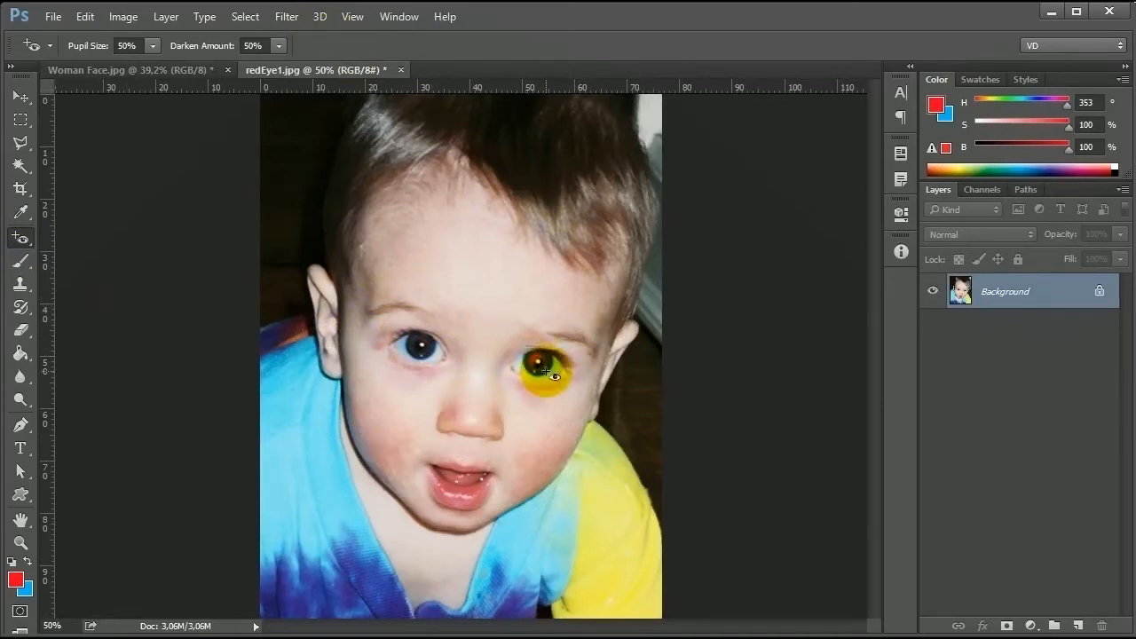
left_click_drag(526, 349, 554, 377)
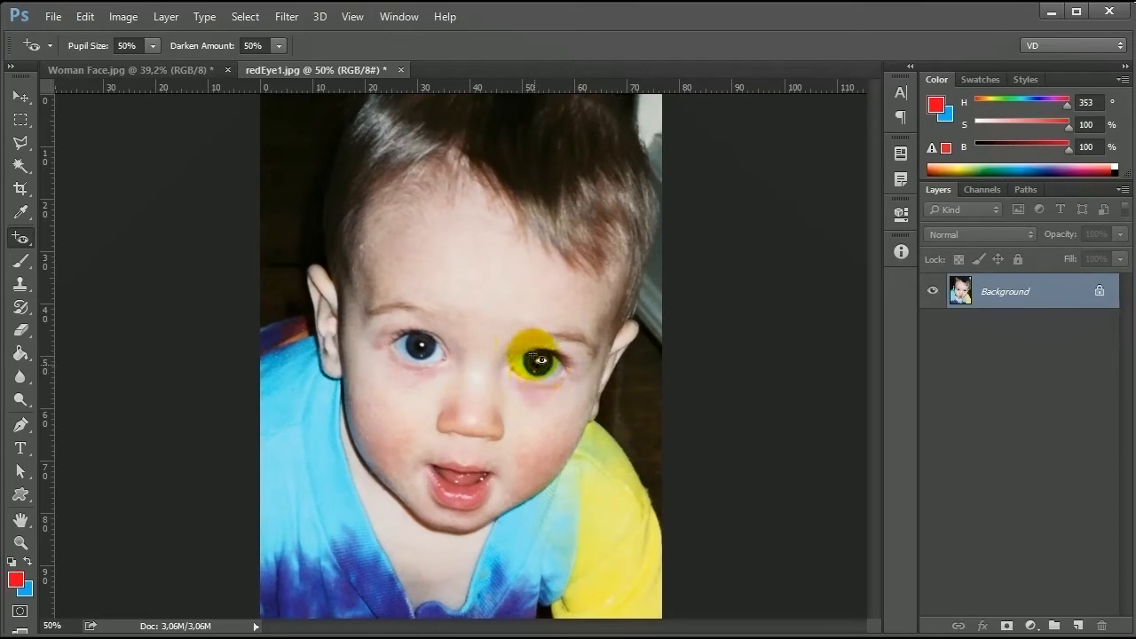
left_click(423, 340)
key("v")
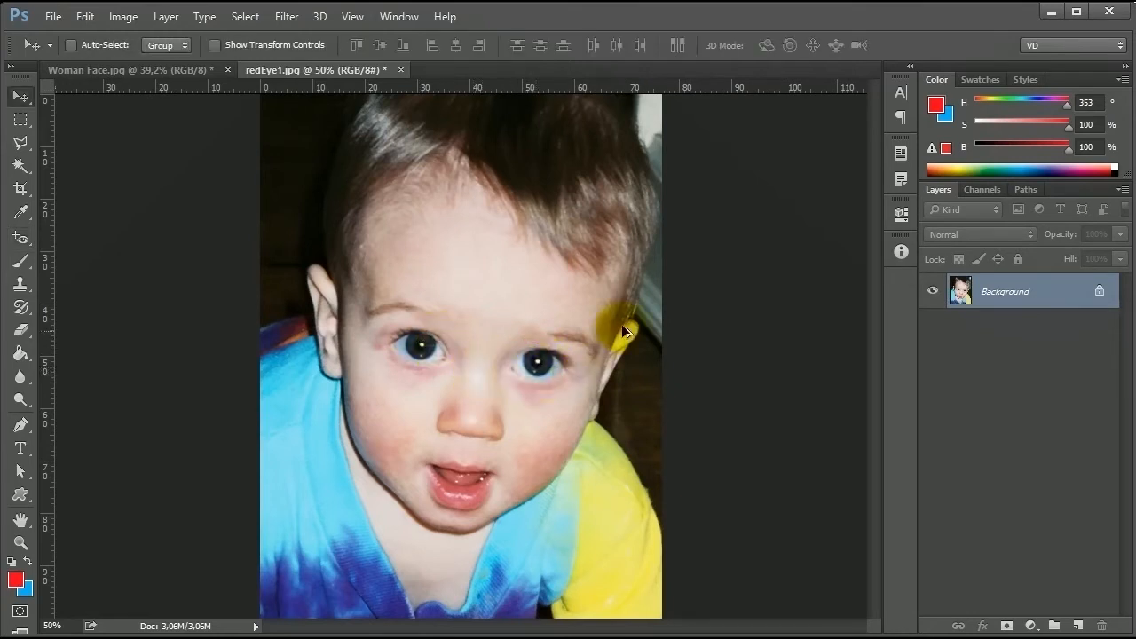
Step: Close redEye1.jpg and return to Woman Face.jpg with the Move Tool active
scroll(627, 330, "down", 5)
scroll(536, 349, "down", 2)
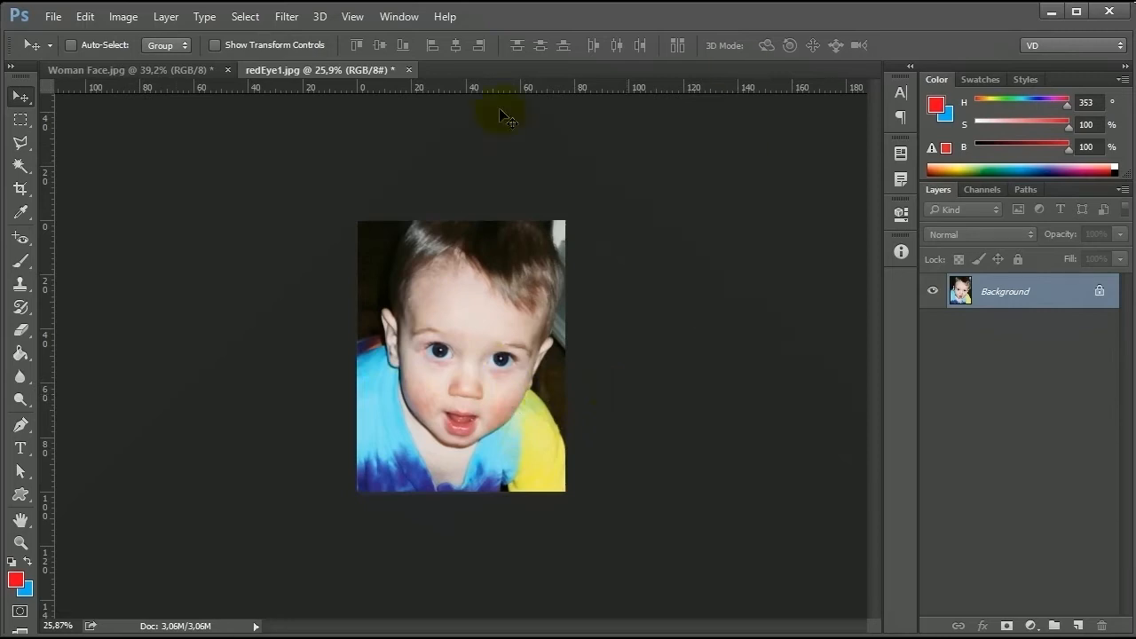
left_click(409, 70)
left_click(15, 97)
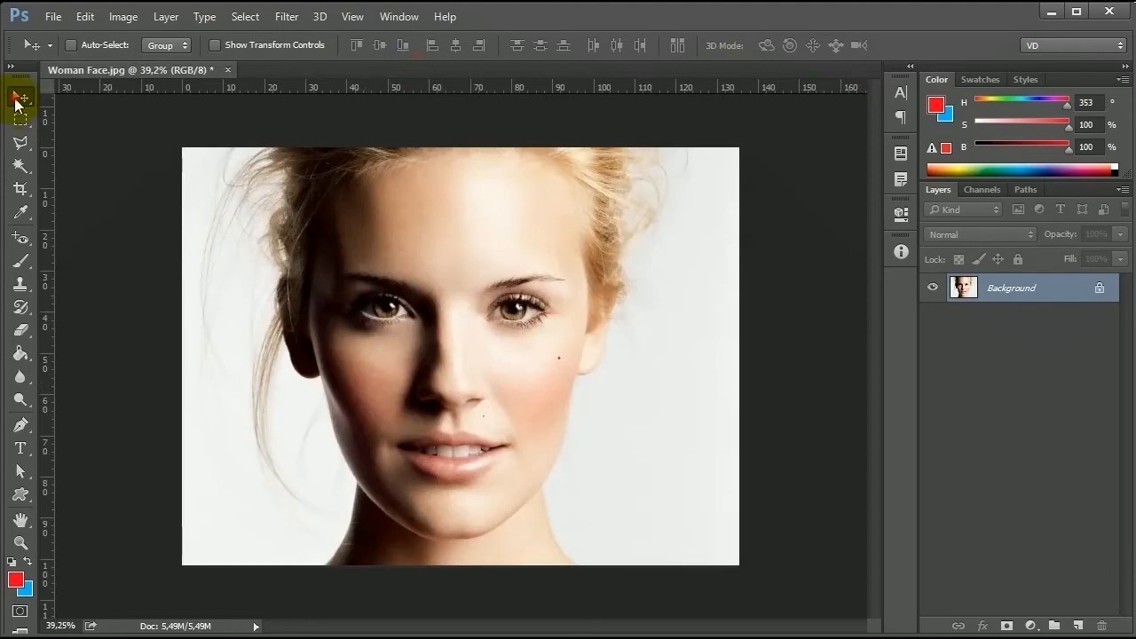
Step: Switch from the Spot Healing Brush Tool back to the Move Tool and open the damaged portrait old_photo.jpg
left_click(23, 237)
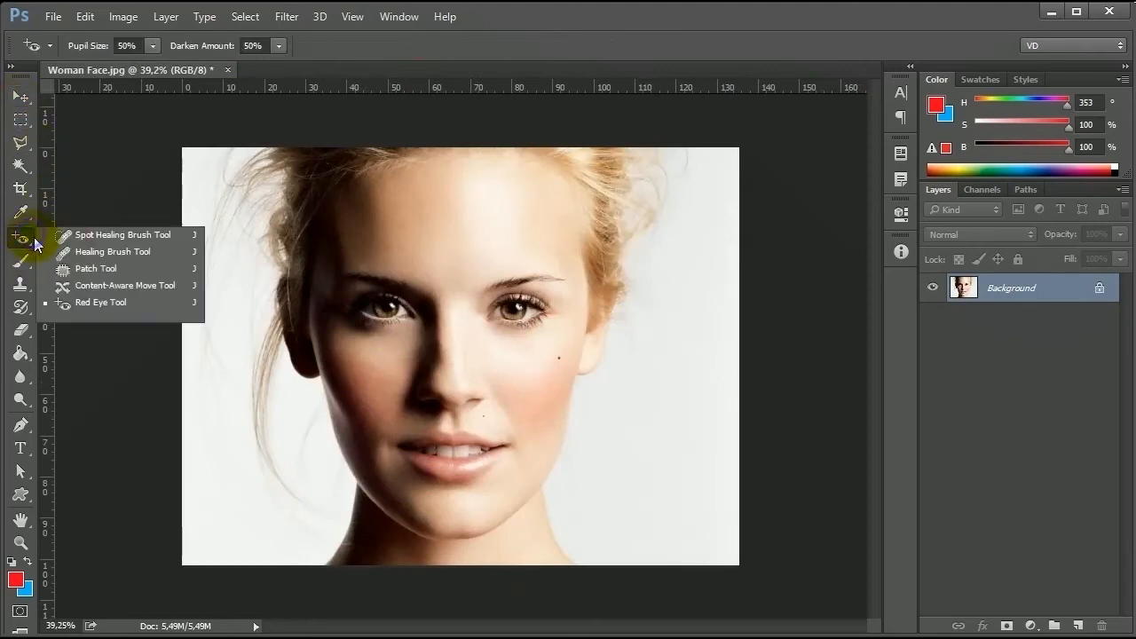
left_click(72, 236)
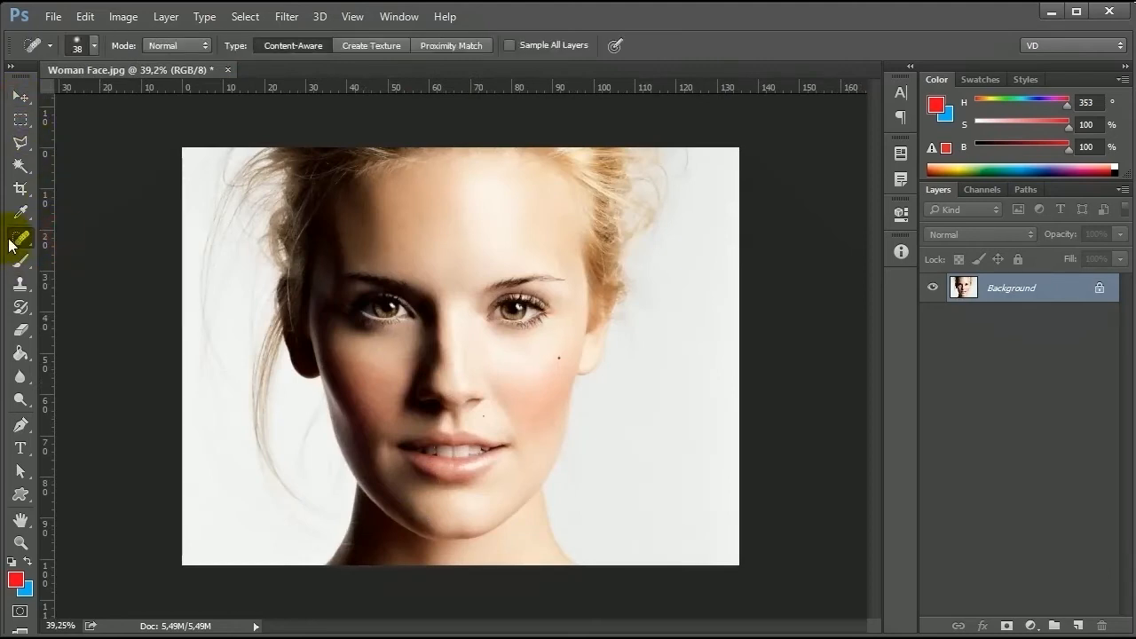
left_click_drag(501, 208, 466, 210)
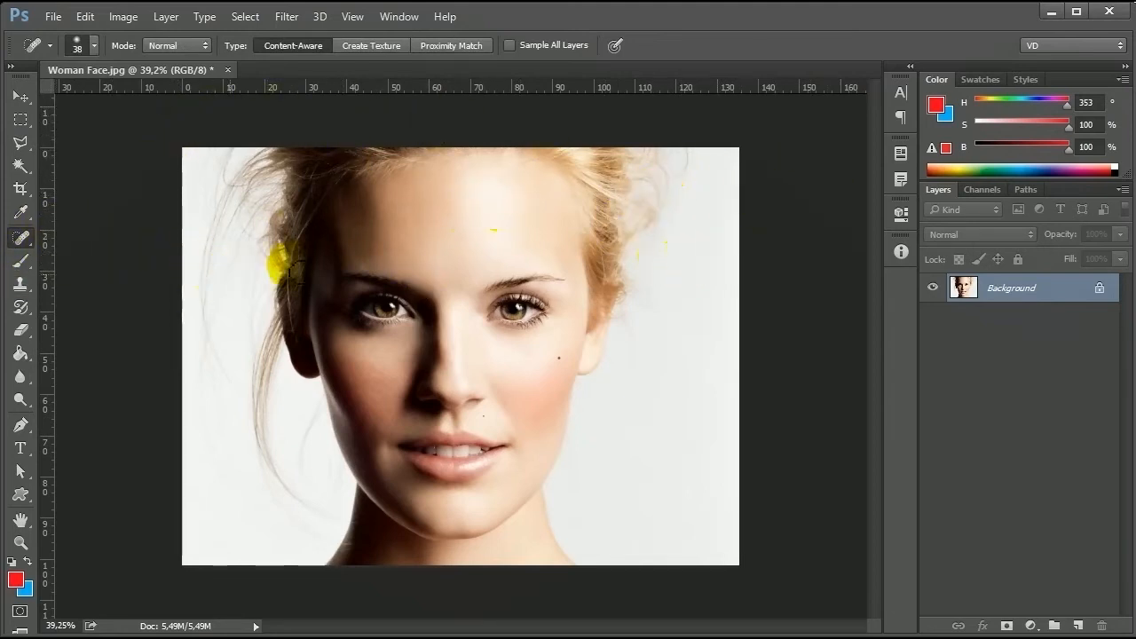
key("v")
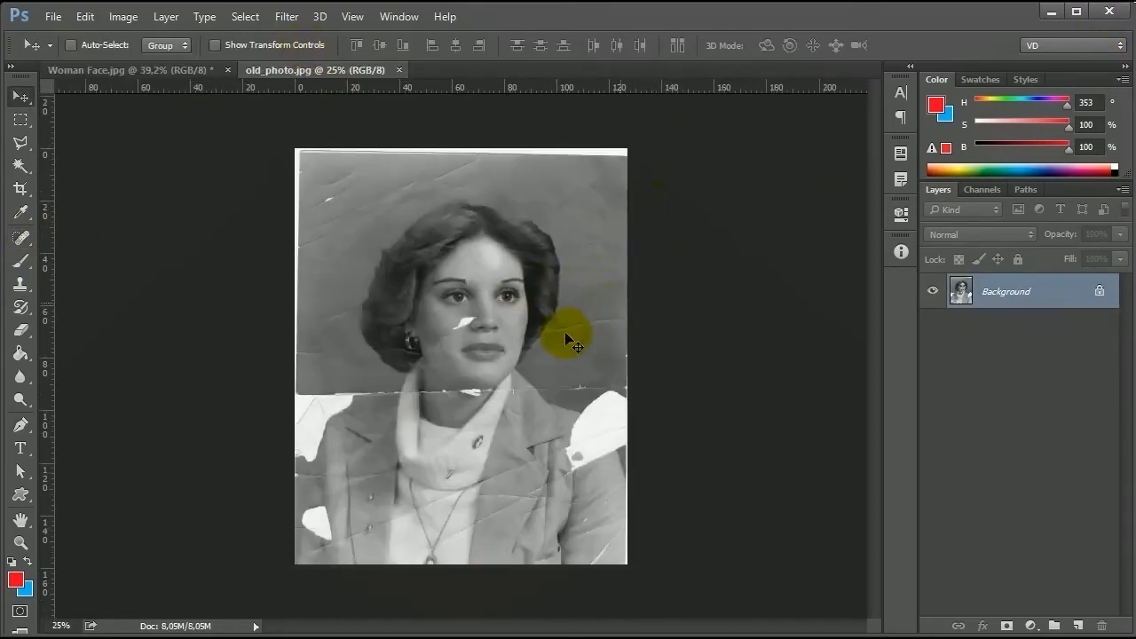
Step: Heal part of the long diagonal crease and the white spot in the portrait's upper-left background with a 50 px Spot Healing Brush
scroll(473, 321, "up", 4, "alt")
left_click_drag(528, 416, 637, 488)
left_click_drag(631, 275, 625, 440)
left_click_drag(444, 254, 539, 238)
scroll(544, 298, "up", 2)
left_click_drag(606, 318, 570, 285)
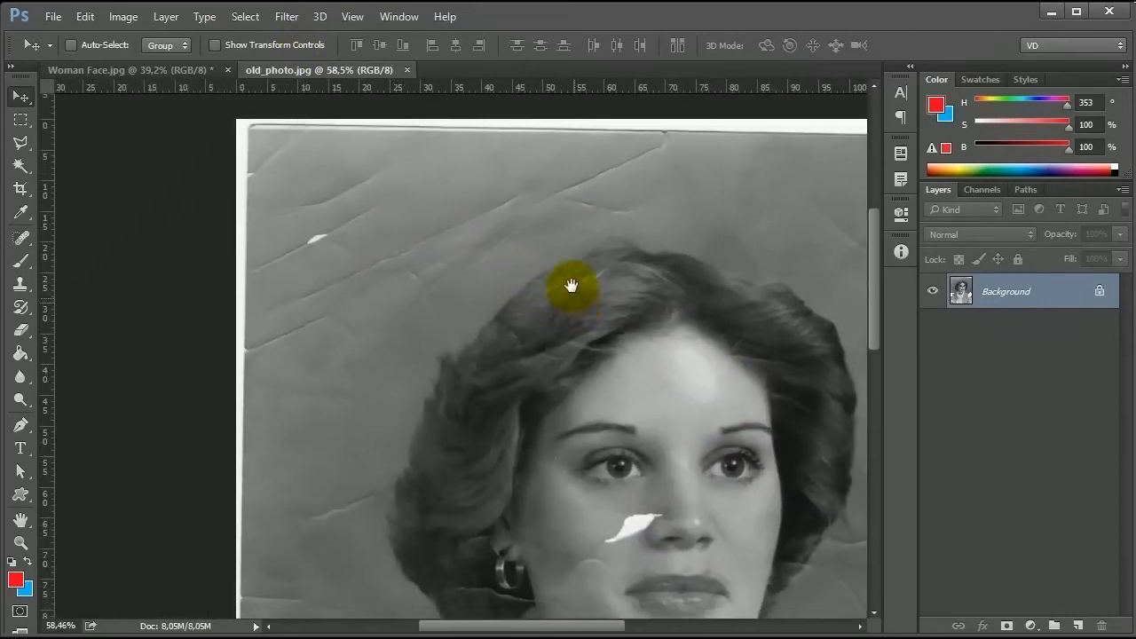
left_click(24, 242)
left_click(62, 233)
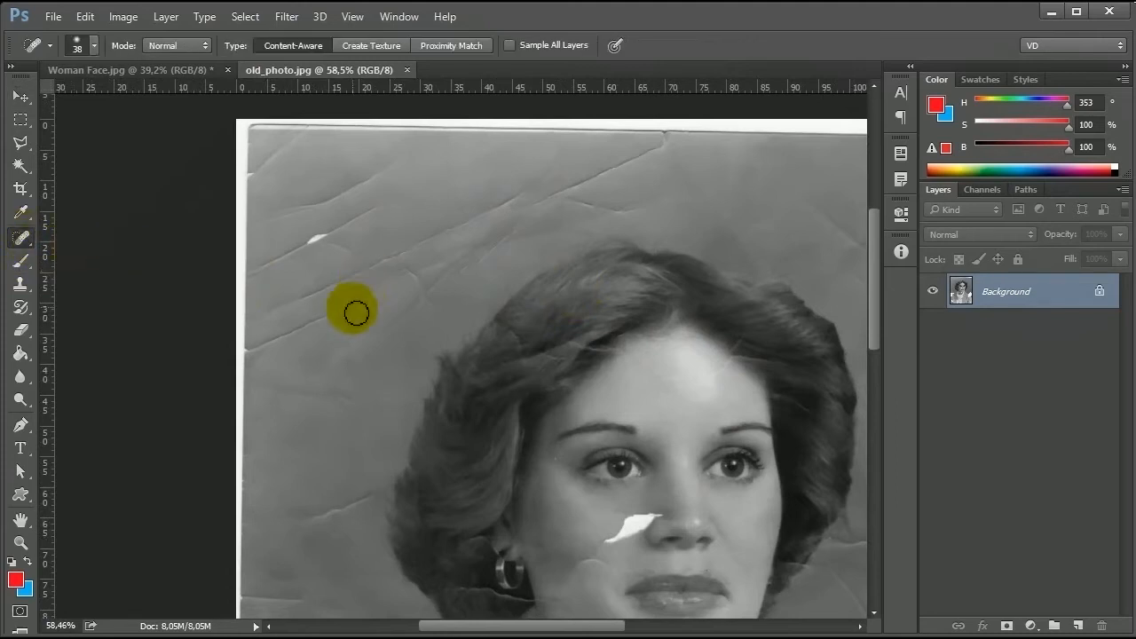
key("bracketright")
key("bracketright")
key("bracketright")
mouse_move(302, 296)
left_mouse_down()
mouse_move(497, 210)
mouse_move(506, 218)
left_mouse_up()
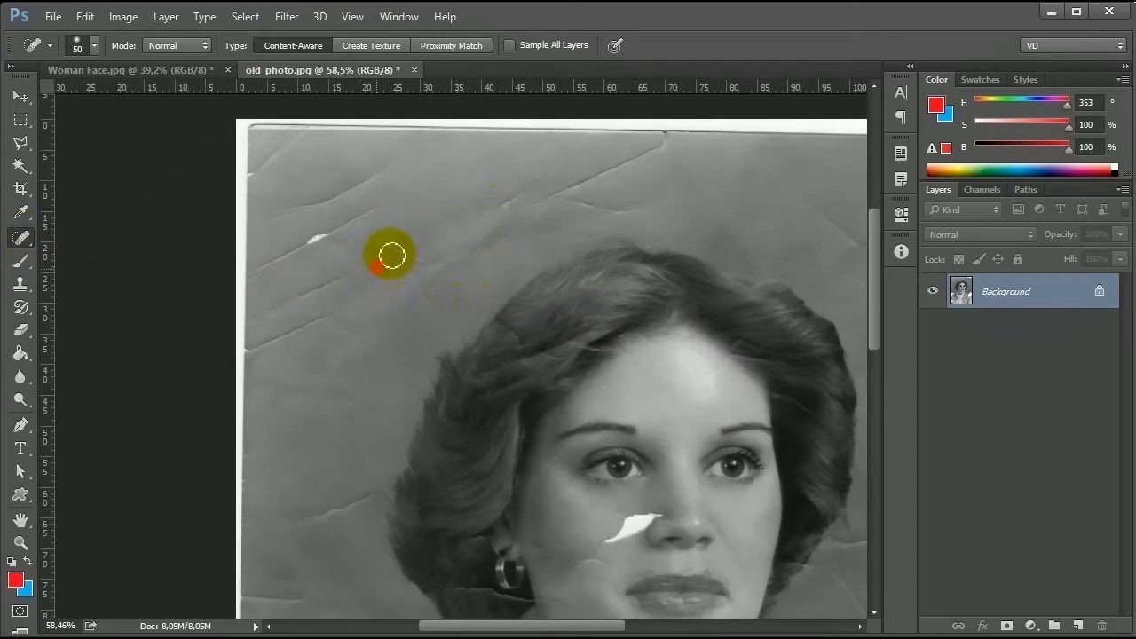
mouse_move(393, 198)
left_mouse_down()
mouse_move(315, 238)
mouse_move(366, 218)
mouse_move(332, 232)
left_mouse_up()
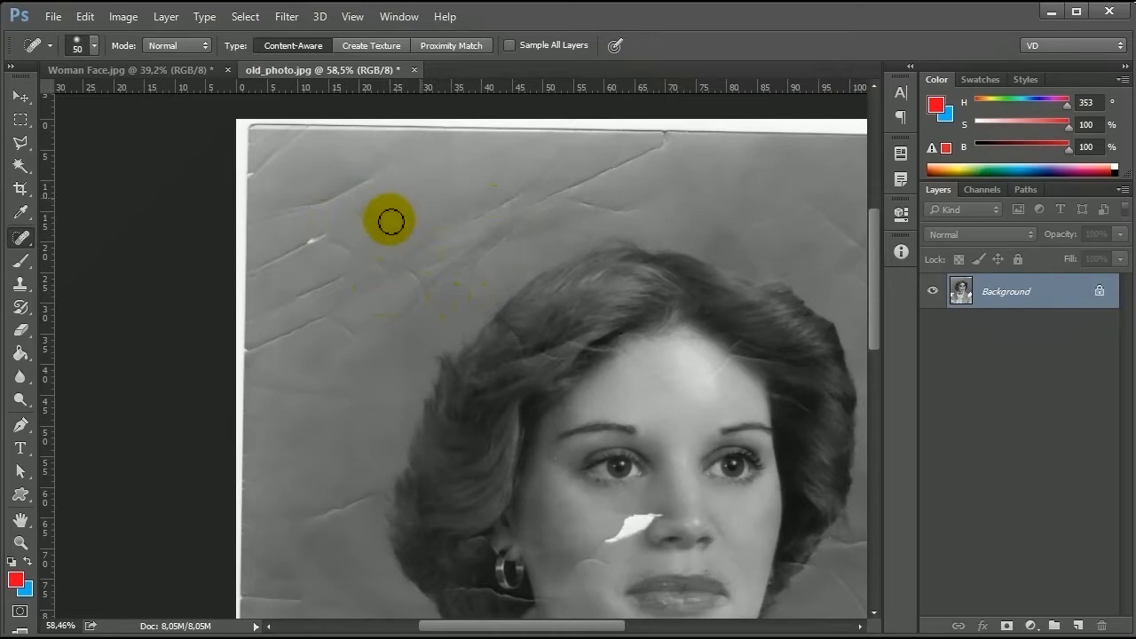
Step: Heal the inner ends of the creases near the left edge of the portrait's background with the Spot Healing Brush
key("space")
mouse_move(401, 299)
left_mouse_down()
mouse_move(419, 251)
mouse_move(313, 271)
left_mouse_up()
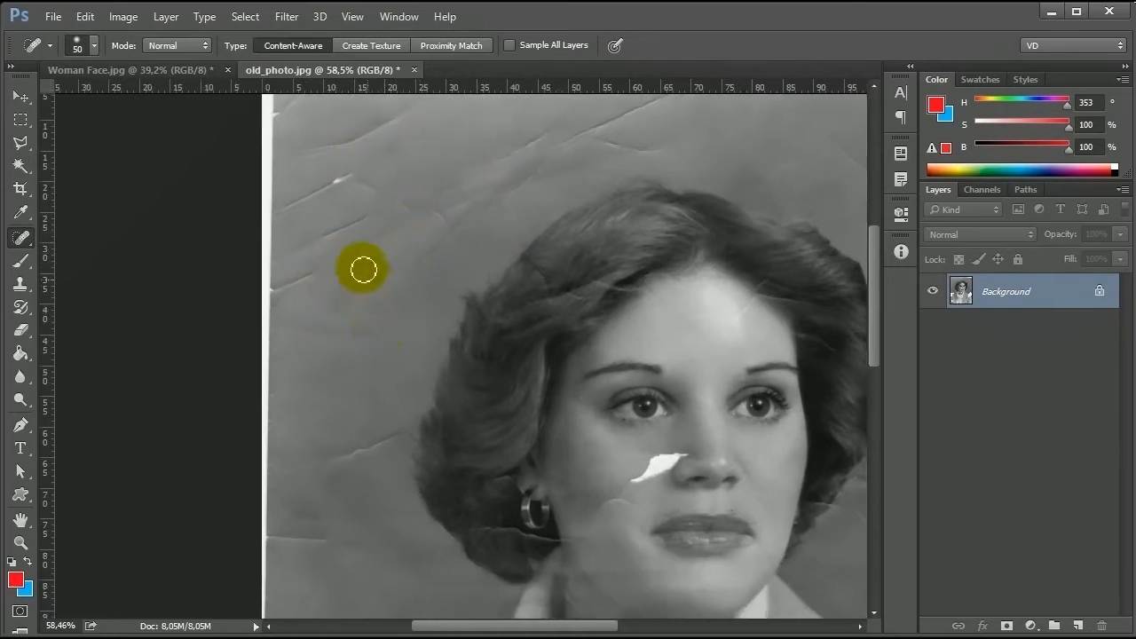
key("space")
left_click_drag(403, 298, 397, 341)
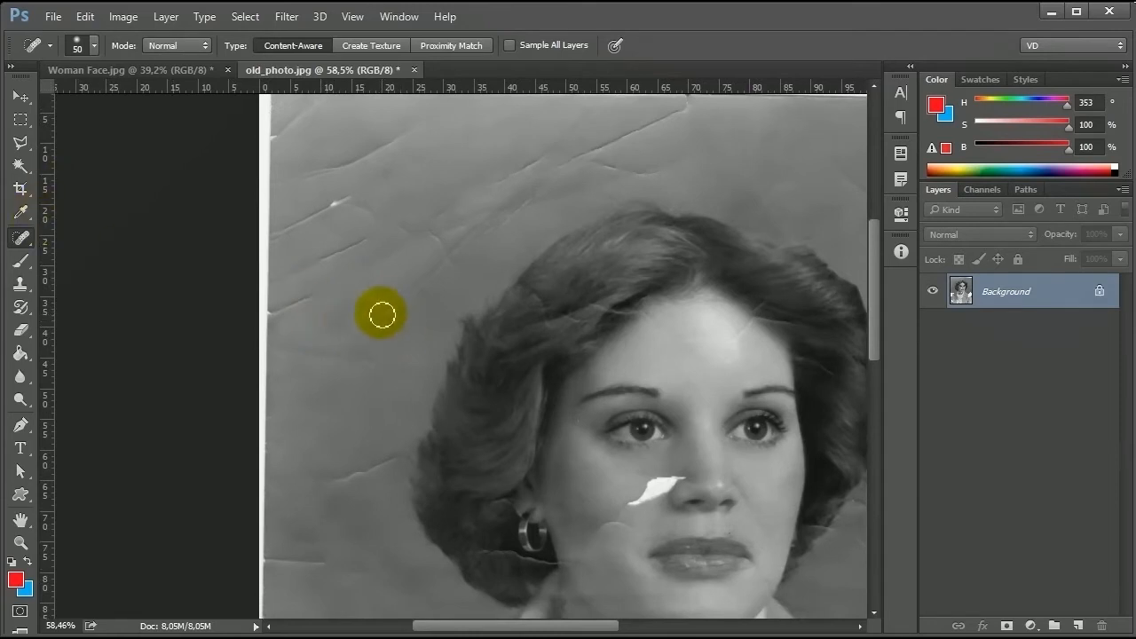
key("space")
mouse_move(396, 261)
left_mouse_down()
mouse_move(396, 231)
mouse_move(394, 253)
left_mouse_up()
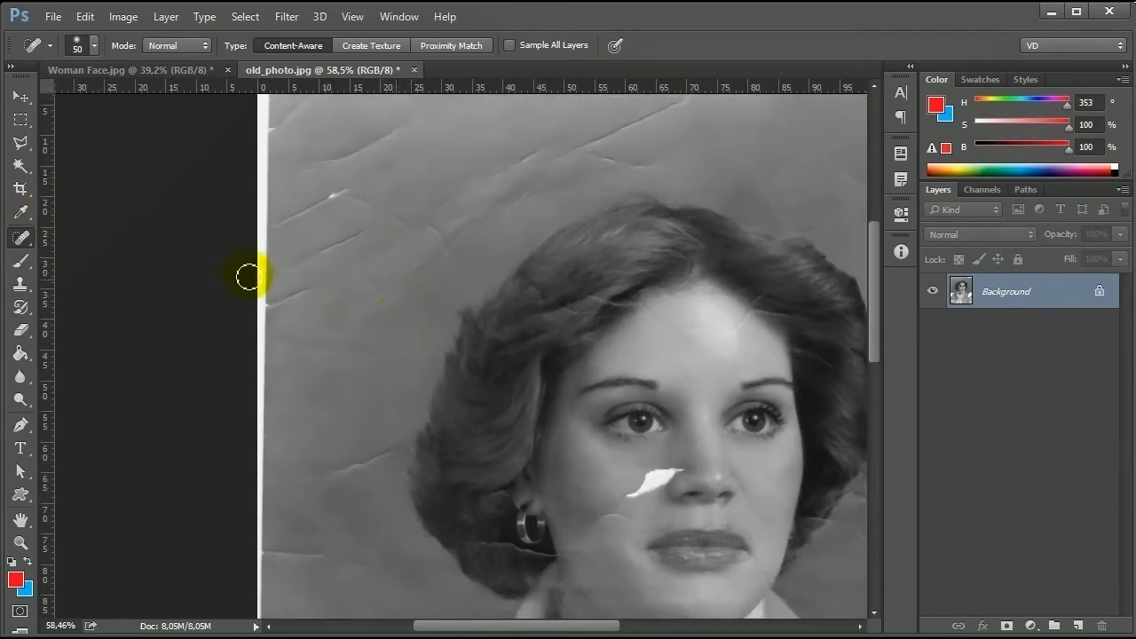
Step: Switch to the Healing Brush Tool at 45 px and touch up small spots in the portrait's background beside the hair
right_click(22, 238)
left_click(101, 255)
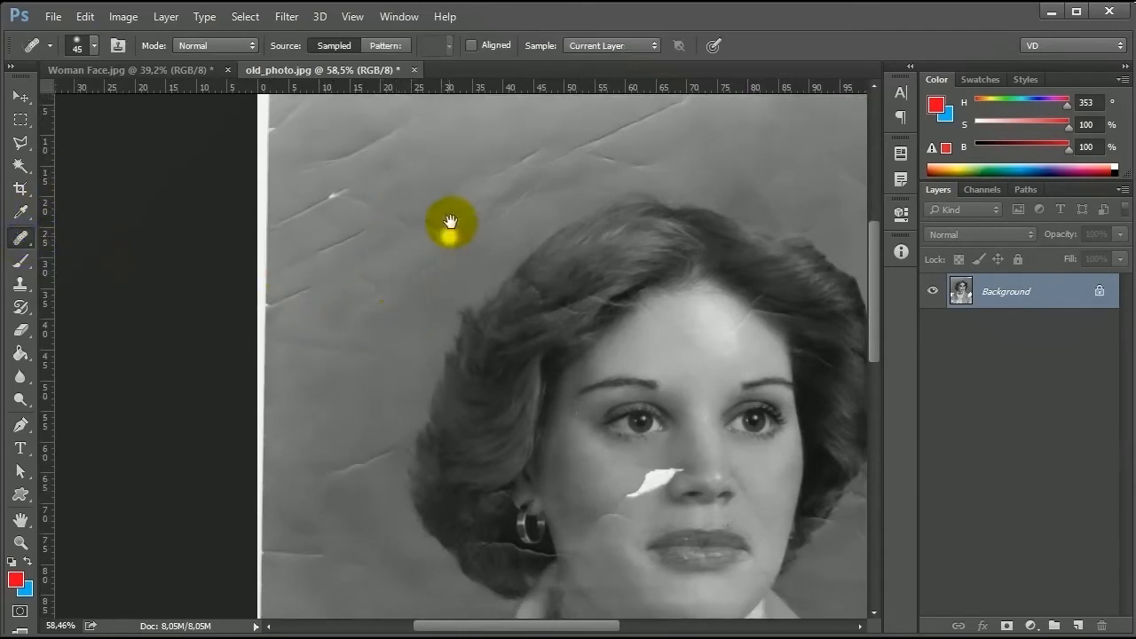
key("space")
left_click_drag(433, 234, 431, 282)
left_click(360, 339)
left_click(361, 346)
left_click(402, 365)
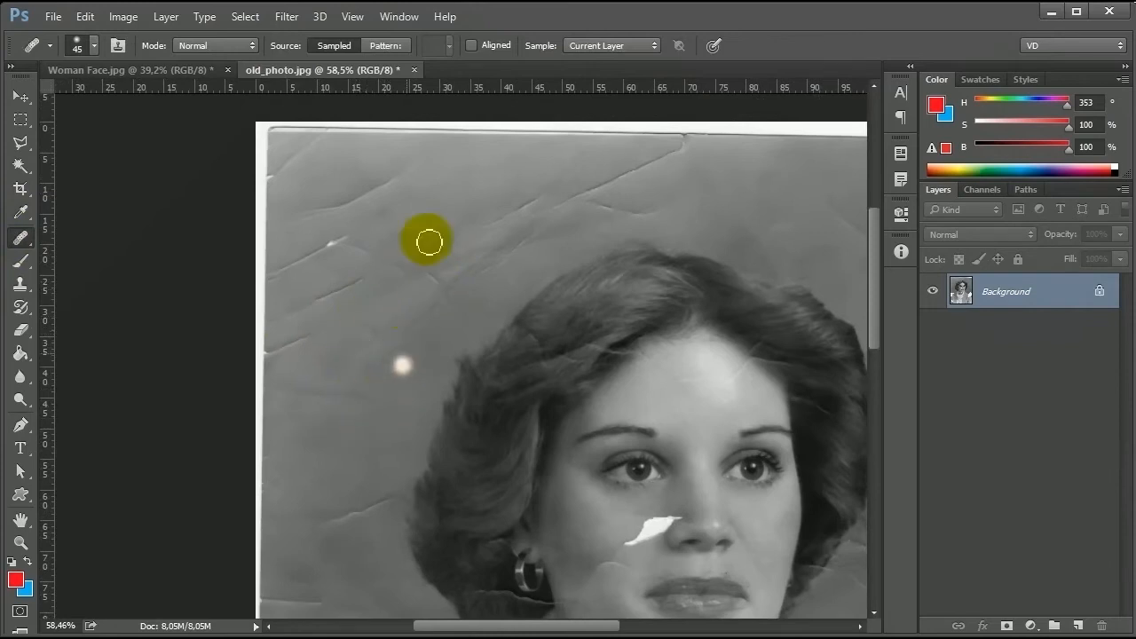
left_click(462, 184)
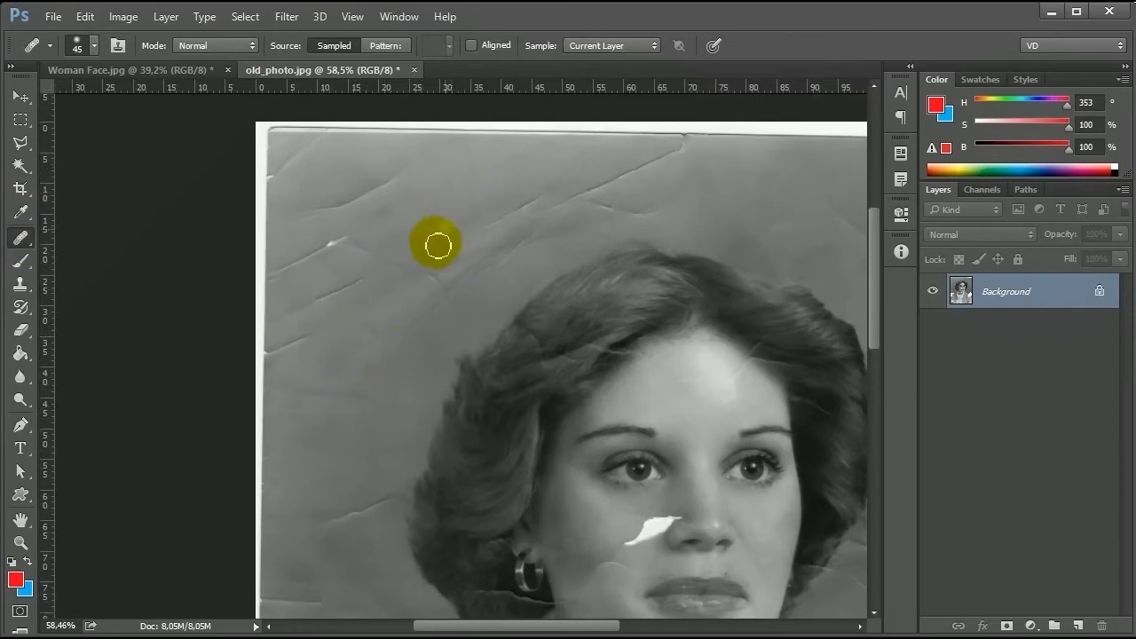
Step: Heal the long diagonal crease in the background above the hair with the Healing Brush, resampling clean background along the way
mouse_move(479, 223)
left_mouse_down()
mouse_move(525, 210)
mouse_move(498, 242)
mouse_move(458, 239)
mouse_move(461, 251)
mouse_move(522, 223)
mouse_move(440, 203)
mouse_move(517, 213)
mouse_move(440, 205)
mouse_move(521, 210)
mouse_move(541, 192)
mouse_move(541, 208)
mouse_move(592, 190)
mouse_move(584, 205)
mouse_move(519, 201)
mouse_move(592, 167)
left_mouse_up()
left_click(441, 201, "alt")
left_click(479, 198, "alt")
left_click(479, 200, "alt")
mouse_move(529, 214)
left_mouse_down()
mouse_move(560, 218)
mouse_move(601, 193)
mouse_move(633, 221)
left_mouse_up()
left_click(492, 173, "alt")
left_click(516, 179, "alt")
mouse_move(592, 181)
left_mouse_down()
mouse_move(622, 186)
mouse_move(667, 167)
left_mouse_up()
left_click(527, 193, "alt")
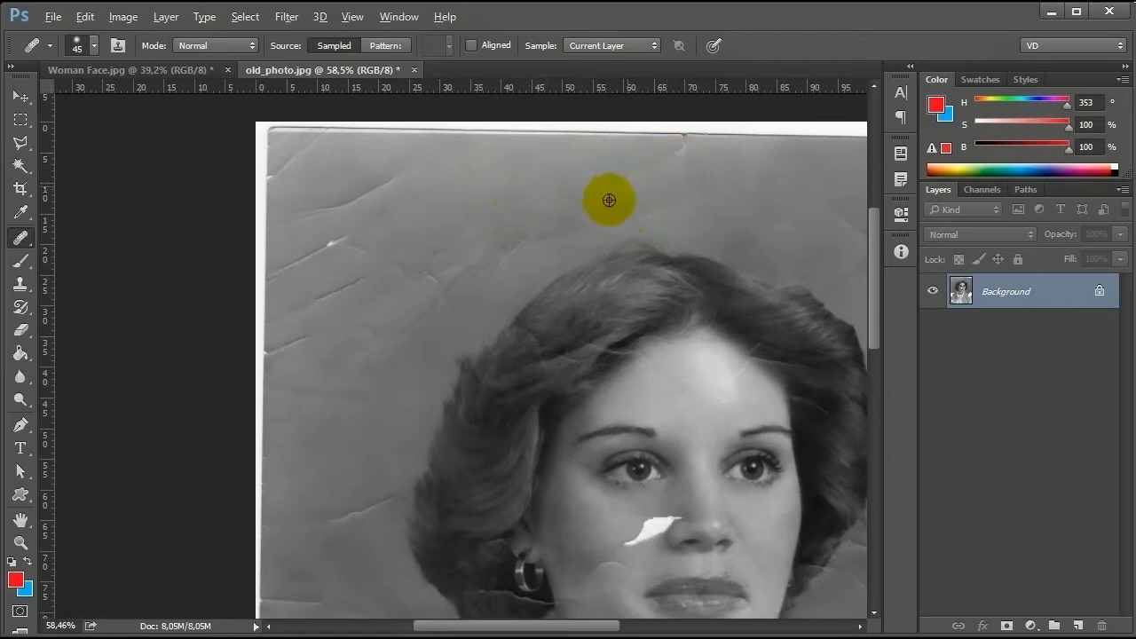
Step: Start the Crop Tool on the portrait and clear its fixed width and height values
scroll(639, 203, "down", 1)
scroll(639, 202, "down", 7)
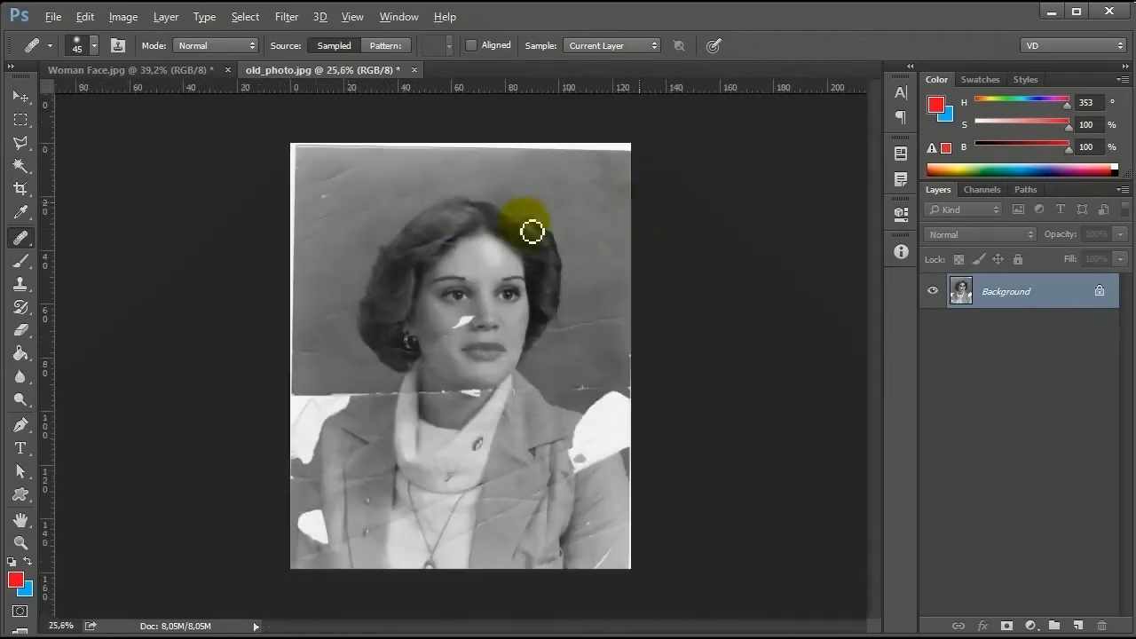
left_click(22, 192)
scroll(329, 160, "up", 8)
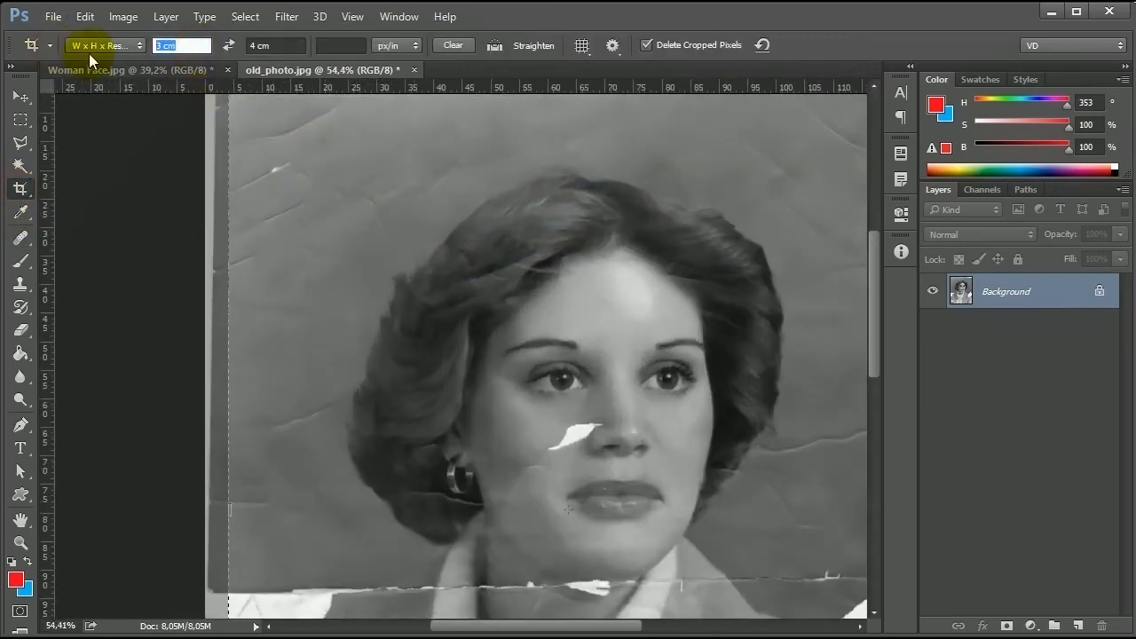
key("BackSpace")
left_click(284, 44)
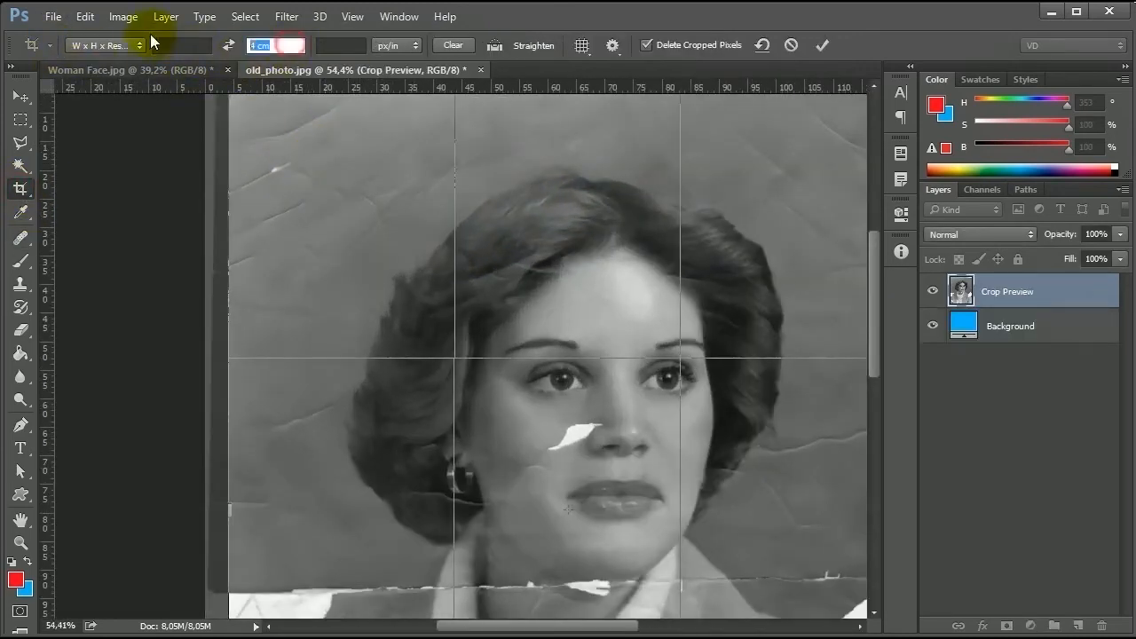
left_click(27, 183)
left_click(565, 337)
Step: Adjust the crop frame's upper-left corner to exclude the photo's white border
scroll(421, 258, "up", 7)
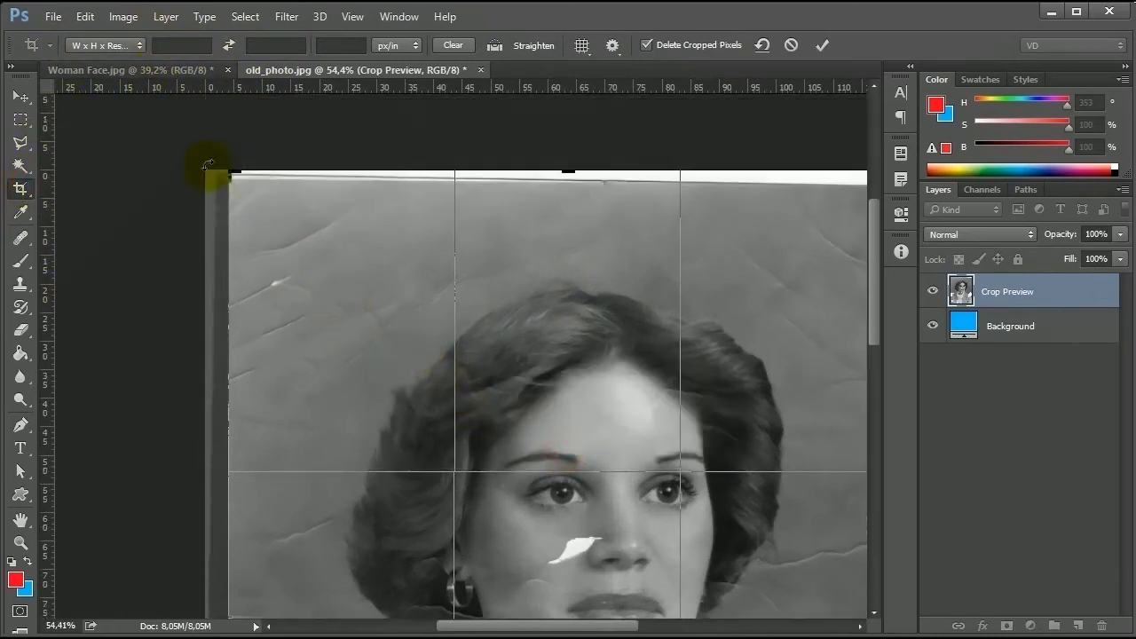
left_click_drag(229, 173, 228, 177)
key("ctrl+r")
scroll(540, 305, "down", 2)
left_click_drag(684, 471, 379, 291)
key("ctrl+r")
scroll(616, 256, "down", 3)
left_click_drag(654, 538, 669, 547)
Step: Pull the crop frame's right edge inward to exclude the photo's border on that side
scroll(669, 546, "up", 9)
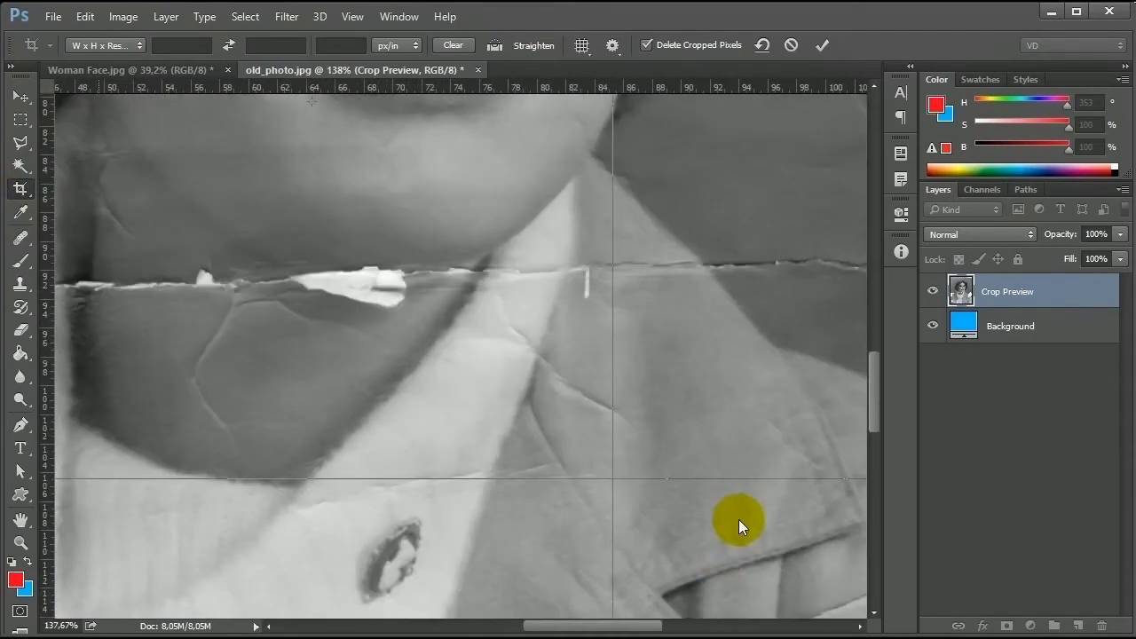
key("alt+space")
left_click(698, 447)
left_click_drag(754, 495, 461, 222)
left_click_drag(636, 451, 616, 246)
left_click_drag(784, 554, 774, 553)
left_click_drag(874, 501, 870, 180)
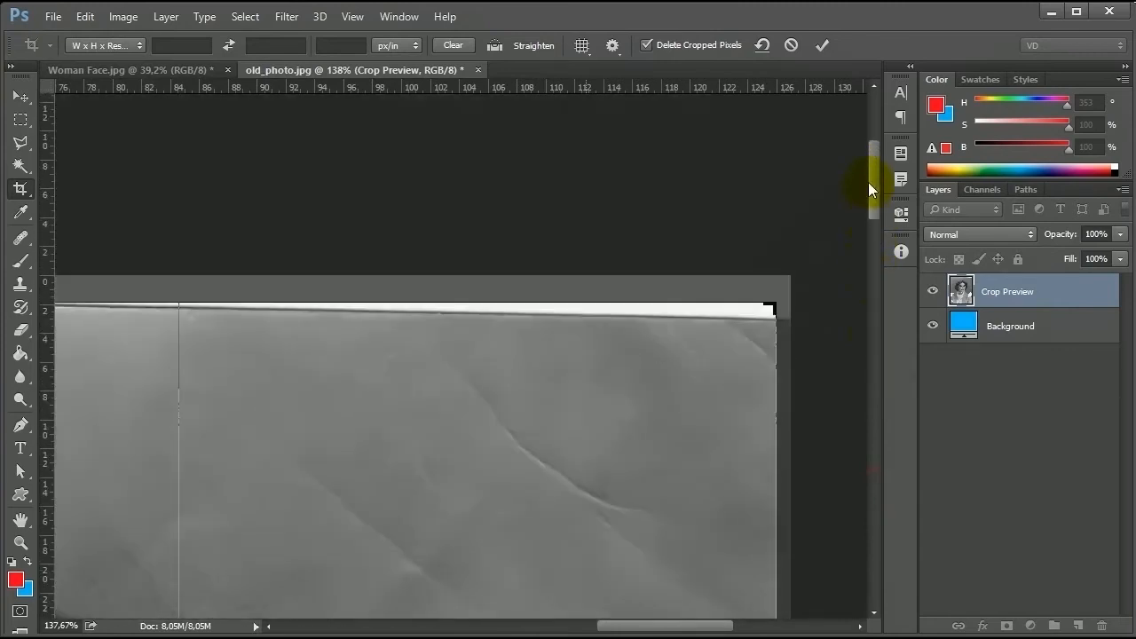
Step: Straighten the photo by about -1.1° inside the crop frame, fit the frame's top edge and apply the crop
scroll(527, 423, "down", 3)
scroll(514, 433, "down", 2)
left_click_drag(876, 268, 881, 363)
scroll(469, 371, "down", 2)
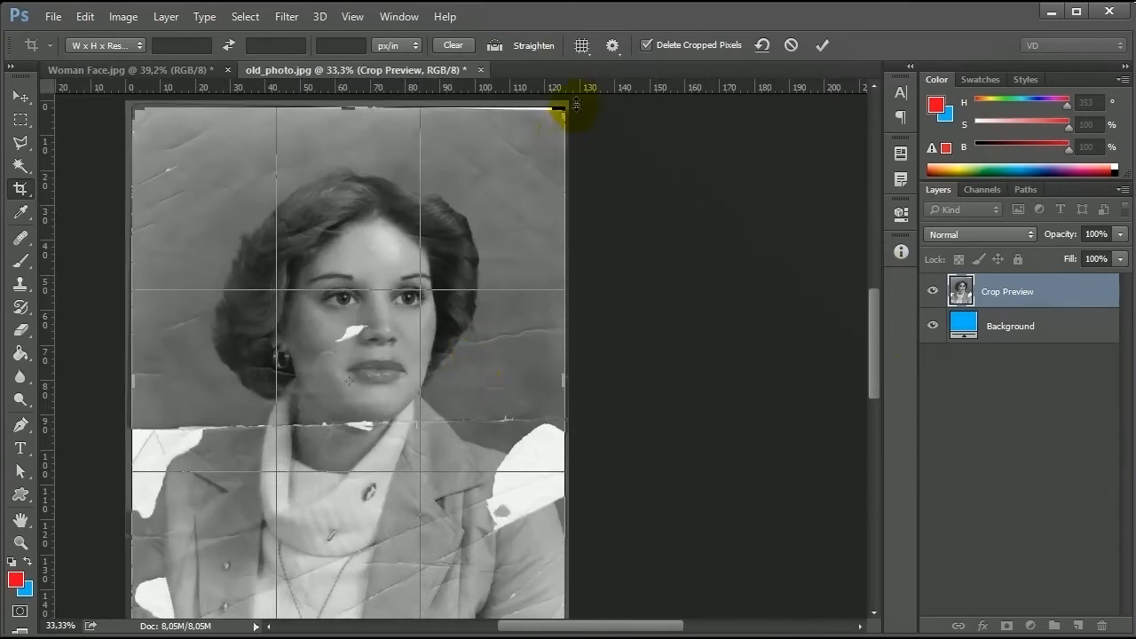
left_click_drag(576, 113, 575, 100)
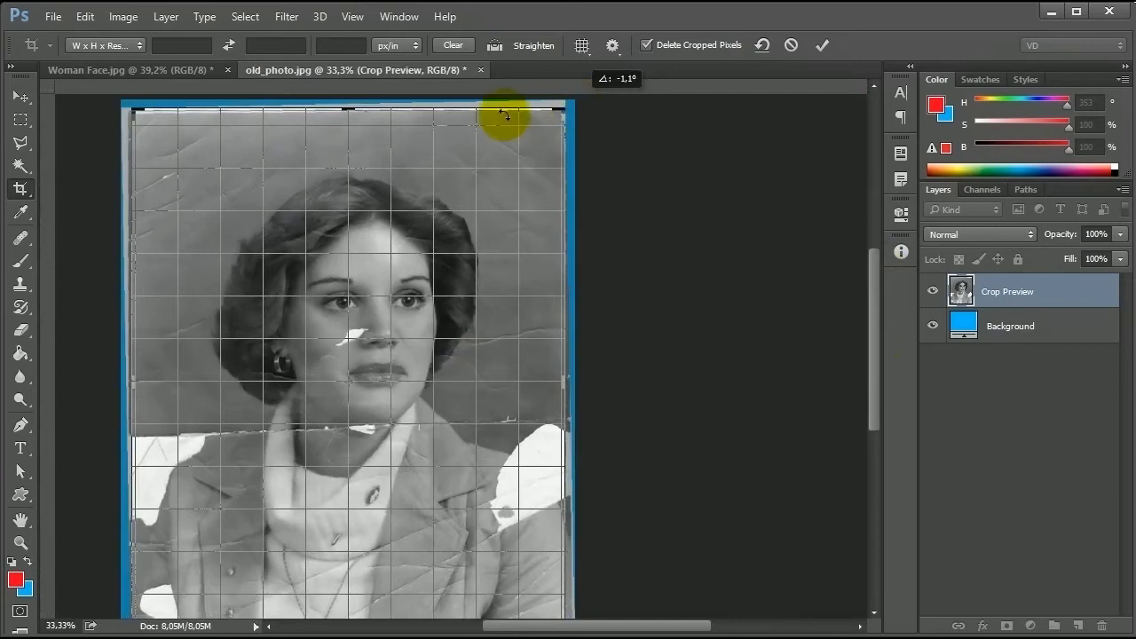
left_click_drag(350, 107, 356, 118)
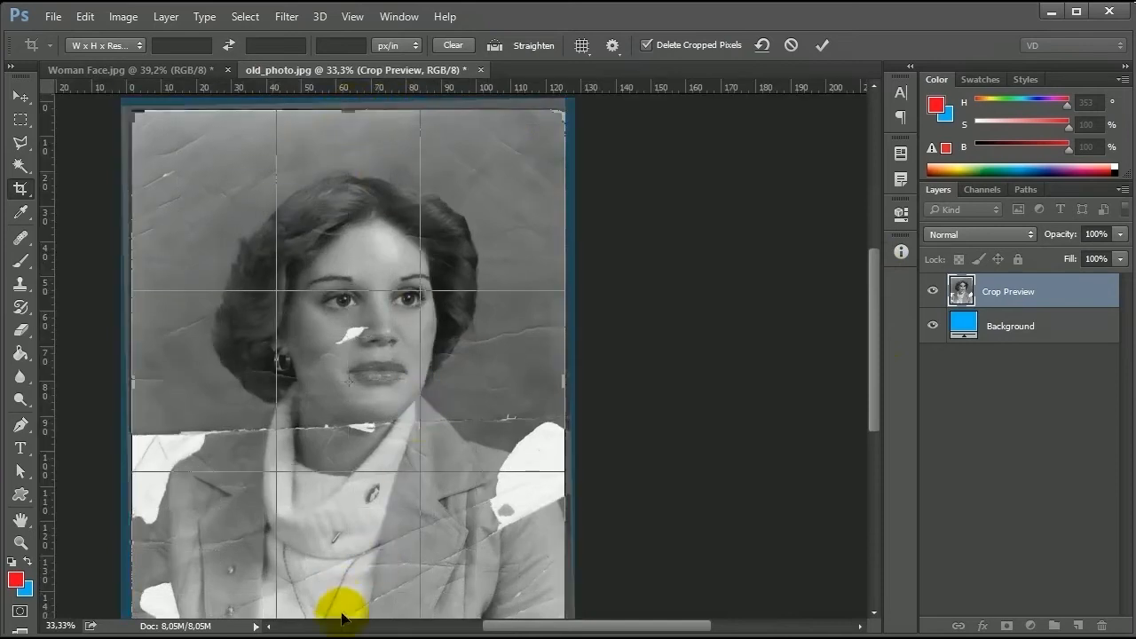
scroll(577, 466, "down", 3)
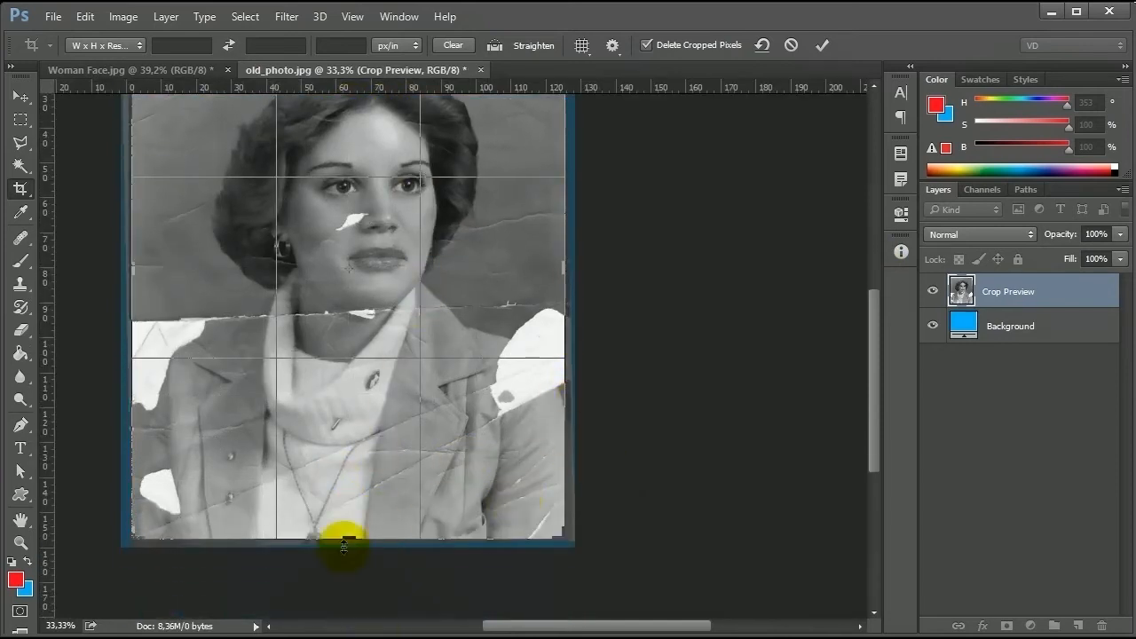
key("Return")
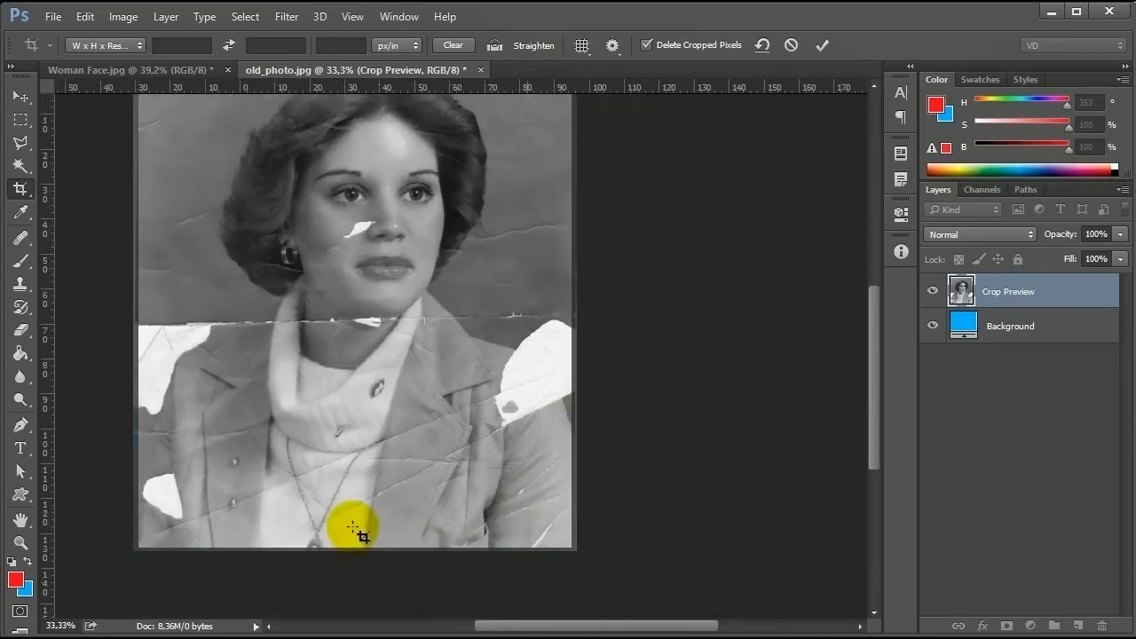
key("v")
scroll(296, 281, "up", 2)
left_click_drag(386, 226, 477, 523)
key("c")
left_click_drag(470, 169, 472, 166)
left_click(20, 96)
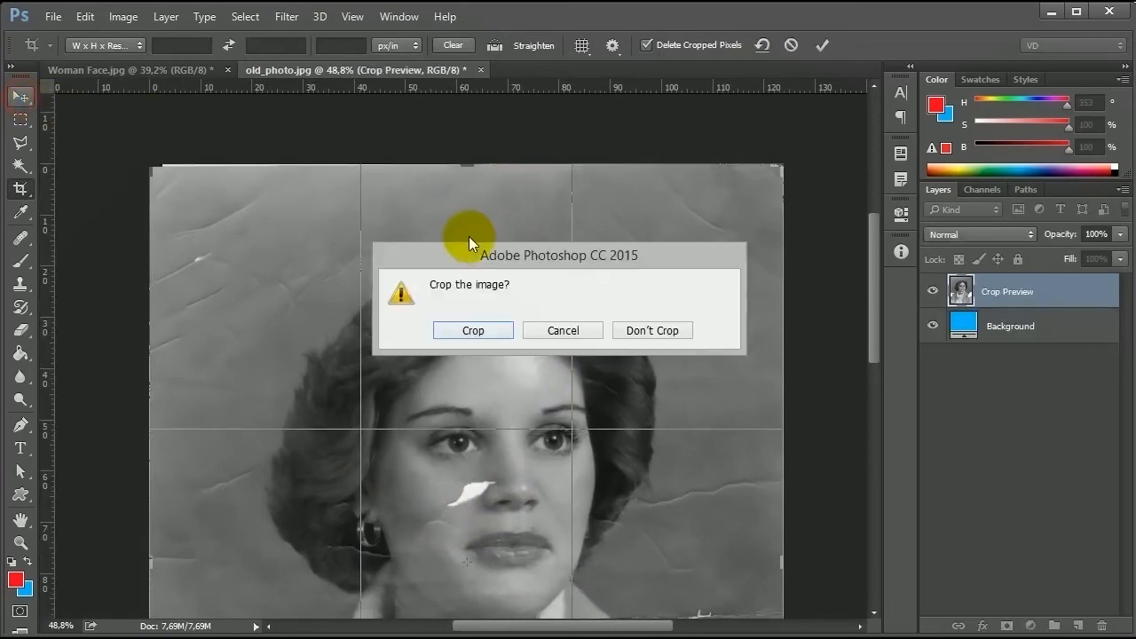
left_click(656, 338)
Step: Heal the curved crease and the white spot in the upper-left background with a 50 px Healing Brush
scroll(386, 245, "up", 4)
left_click_drag(399, 240, 517, 287)
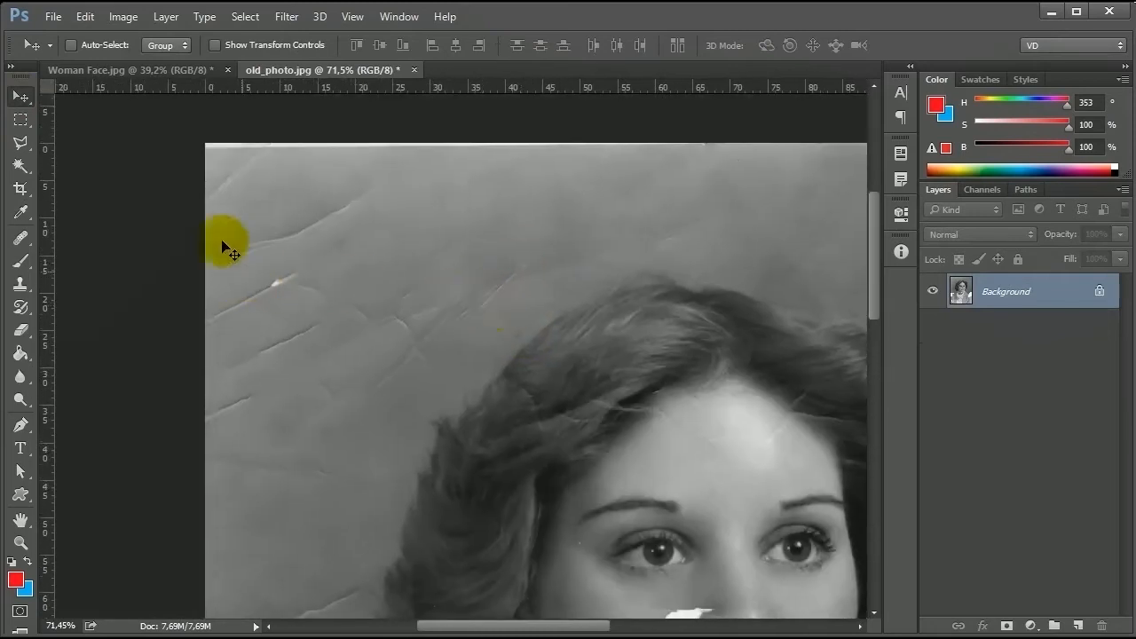
right_click(20, 243)
left_click(84, 251)
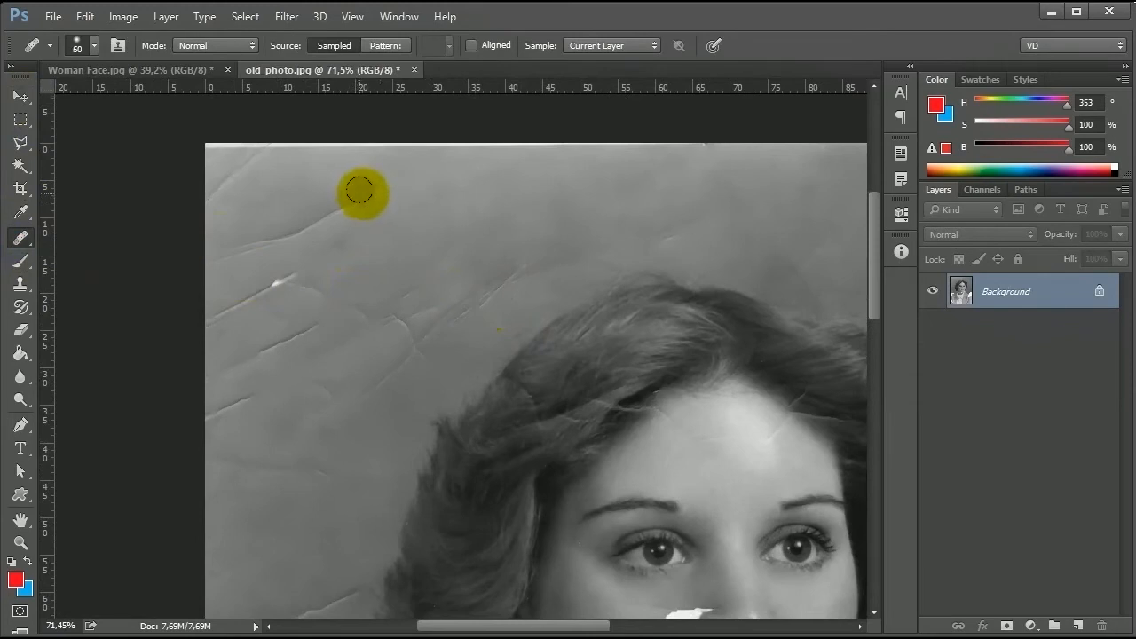
left_click(469, 198, "alt")
mouse_move(393, 186)
left_mouse_down()
mouse_move(323, 214)
mouse_move(352, 220)
mouse_move(292, 239)
mouse_move(367, 224)
mouse_move(362, 255)
mouse_move(273, 281)
mouse_move(306, 245)
mouse_move(436, 231)
mouse_move(218, 248)
left_mouse_up()
left_click(449, 190, "alt")
left_click(435, 221, "alt")
left_click(369, 236, "alt")
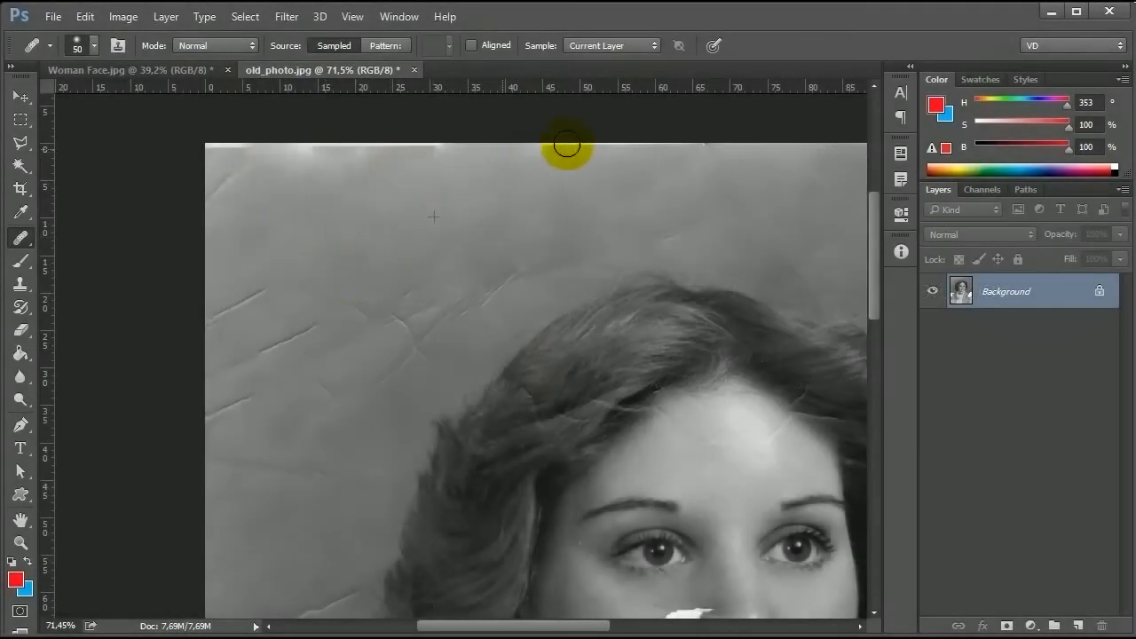
Step: Heal the white strip along the photo's top edge and the crease in its upper-left corner with the Healing Brush
left_click_drag(567, 144, 217, 150)
left_click(408, 233, "alt")
left_click(278, 202, "alt")
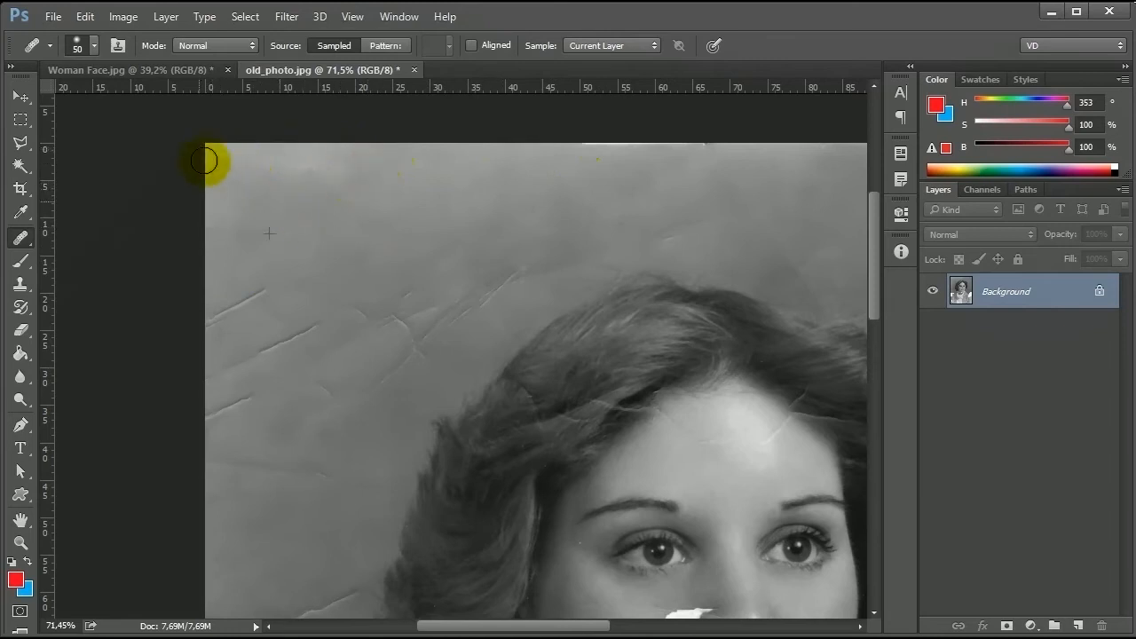
left_click_drag(347, 220, 245, 207)
left_click(456, 157, "alt")
left_click_drag(499, 148, 625, 142)
Step: Heal the uppermost crease at the photo's left edge and the diagonal crease beside the upper-left hair
left_click(250, 215, "alt")
left_click_drag(172, 274, 111, 310)
left_click(260, 242, "alt")
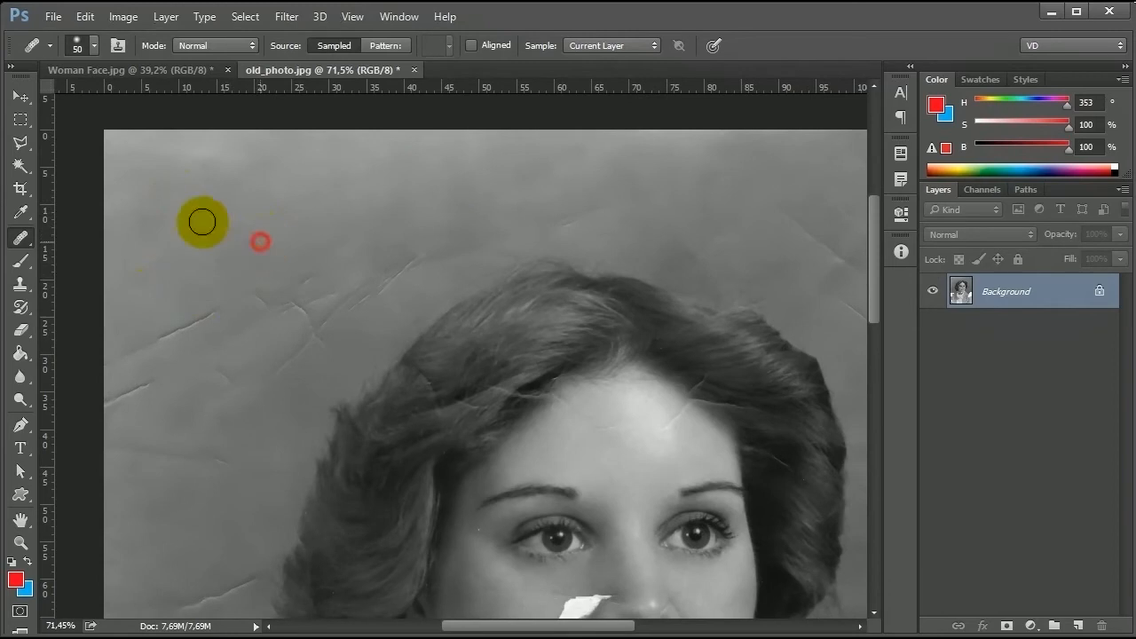
left_click(178, 205, "alt")
left_click_drag(313, 280, 286, 286)
left_click(229, 228, "alt")
mouse_move(417, 260)
left_mouse_down()
mouse_move(373, 286)
mouse_move(330, 286)
mouse_move(321, 306)
left_mouse_up()
left_click(327, 204, "alt")
Step: Heal the short creases in the background left of the hair with the Healing Brush, resampling nearby clean areas
left_click(381, 265)
left_click(341, 223, "alt")
left_click(303, 236, "alt")
mouse_move(211, 317)
left_mouse_down()
mouse_move(124, 369)
mouse_move(147, 386)
mouse_move(199, 368)
left_mouse_up()
left_click(256, 242, "alt")
left_click(358, 233, "alt")
left_click_drag(281, 365, 307, 344)
left_click(185, 231, "alt")
Step: Heal the remaining fine lines in the background above the hair with the Healing Brush
mouse_move(300, 306)
left_mouse_down()
mouse_move(363, 314)
mouse_move(415, 279)
left_mouse_up()
left_click(239, 261, "alt")
mouse_move(344, 311)
left_mouse_down()
mouse_move(588, 213)
mouse_move(381, 226)
left_mouse_up()
left_click(269, 246, "alt")
left_click(416, 205, "alt")
left_click_drag(497, 222, 558, 266)
left_click(527, 219, "alt")
mouse_move(614, 251)
left_mouse_down()
mouse_move(669, 256)
mouse_move(647, 239)
mouse_move(541, 228)
left_mouse_up()
left_click(478, 224, "alt")
Step: Switch to the Patch Tool and patch a damaged area of the background above the hair with clean background
right_click(22, 240)
left_click(101, 269)
mouse_move(667, 189)
left_mouse_down()
mouse_move(604, 155)
mouse_move(609, 234)
mouse_move(717, 302)
mouse_move(710, 200)
mouse_move(667, 188)
left_mouse_up()
left_click_drag(707, 239, 149, 253)
mouse_move(600, 259)
left_mouse_down()
mouse_move(584, 291)
mouse_move(640, 404)
mouse_move(707, 441)
mouse_move(742, 405)
mouse_move(704, 332)
mouse_move(500, 243)
mouse_move(168, 217)
mouse_move(91, 248)
mouse_move(116, 263)
left_mouse_up()
key("ctrl+d")
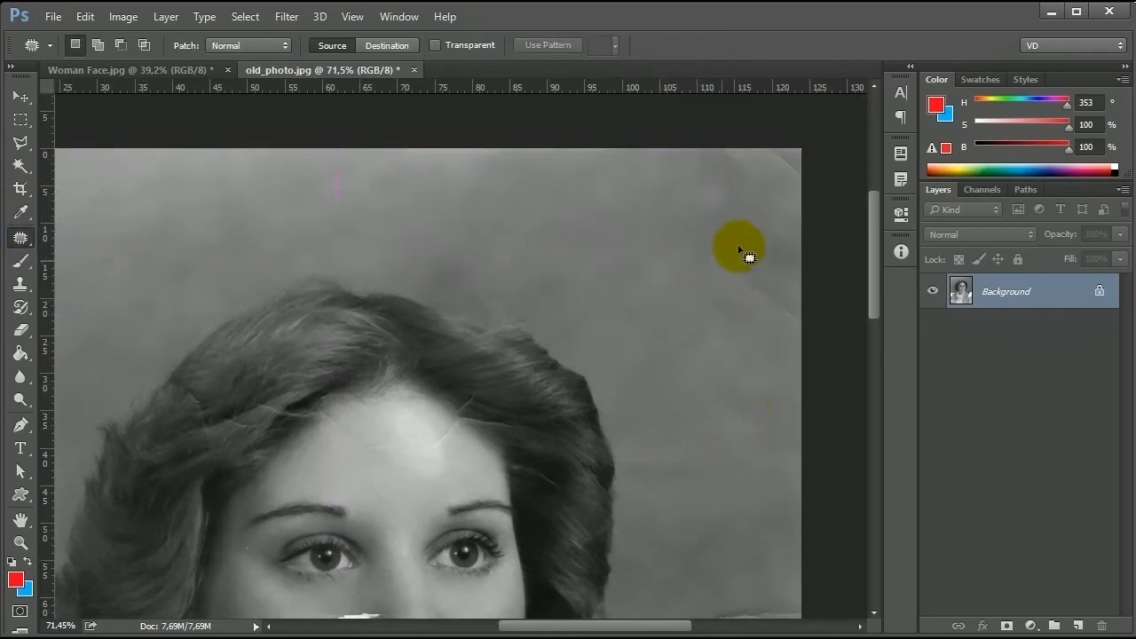
Step: Patch the creases in the portrait's upper-right background with clean areas using the Patch Tool
mouse_move(725, 250)
left_mouse_down()
mouse_move(739, 295)
mouse_move(785, 335)
left_mouse_up()
left_click_drag(775, 267, 687, 223)
left_click_drag(703, 160, 819, 160)
left_click_drag(710, 130, 703, 144)
left_click_drag(735, 197, 654, 249)
key("ctrl+d")
left_click_drag(711, 378, 745, 257)
left_click_drag(695, 388, 727, 310)
Step: Outline creased background areas beside the hair with the Patch Tool and replace them with clean background
scroll(700, 437, "down", 3)
mouse_move(226, 474)
left_mouse_down()
mouse_move(324, 384)
mouse_move(399, 338)
left_mouse_up()
mouse_move(322, 283)
left_mouse_down()
mouse_move(376, 261)
mouse_move(432, 274)
mouse_move(396, 362)
mouse_move(311, 363)
mouse_move(321, 286)
left_mouse_up()
mouse_move(345, 329)
left_mouse_down()
mouse_move(370, 414)
mouse_move(405, 177)
left_mouse_up()
mouse_move(395, 237)
left_mouse_down()
mouse_move(405, 240)
mouse_move(337, 312)
mouse_move(427, 245)
mouse_move(403, 234)
left_mouse_up()
left_click_drag(403, 251, 432, 181)
key("ctrl+d")
Step: Patch the long crease in the background right of the face with the clean background above it
left_click_drag(413, 320, 324, 400)
mouse_move(524, 359)
left_mouse_down()
mouse_move(424, 323)
mouse_move(323, 313)
left_mouse_up()
left_click_drag(654, 399, 554, 273)
left_click_drag(744, 367, 593, 320)
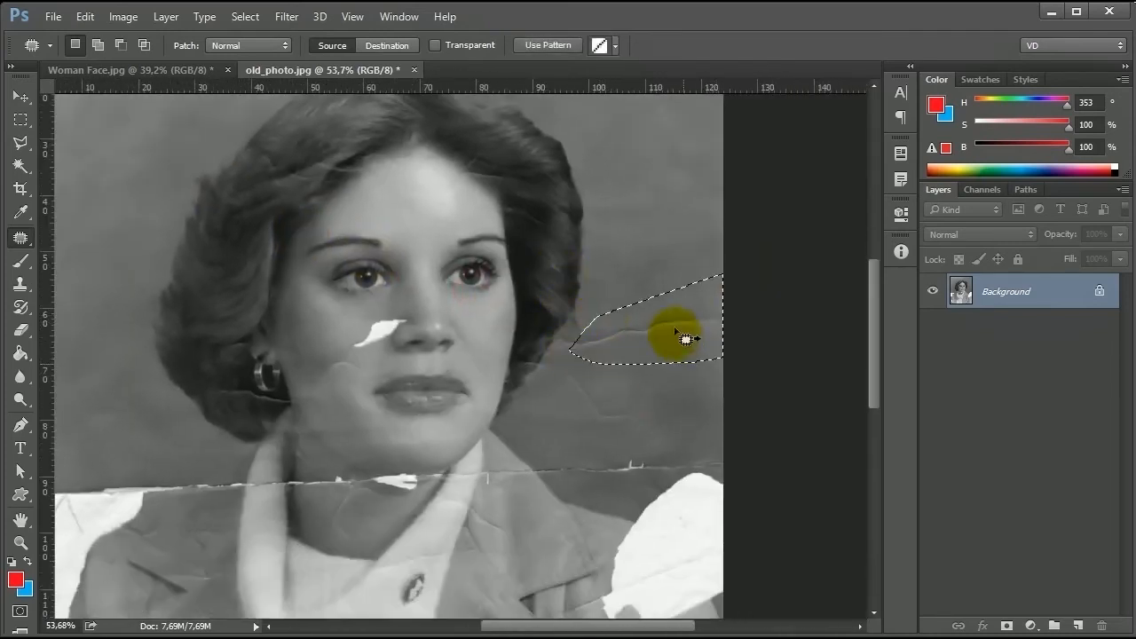
left_click_drag(680, 229, 684, 140)
scroll(619, 357, "up", 2)
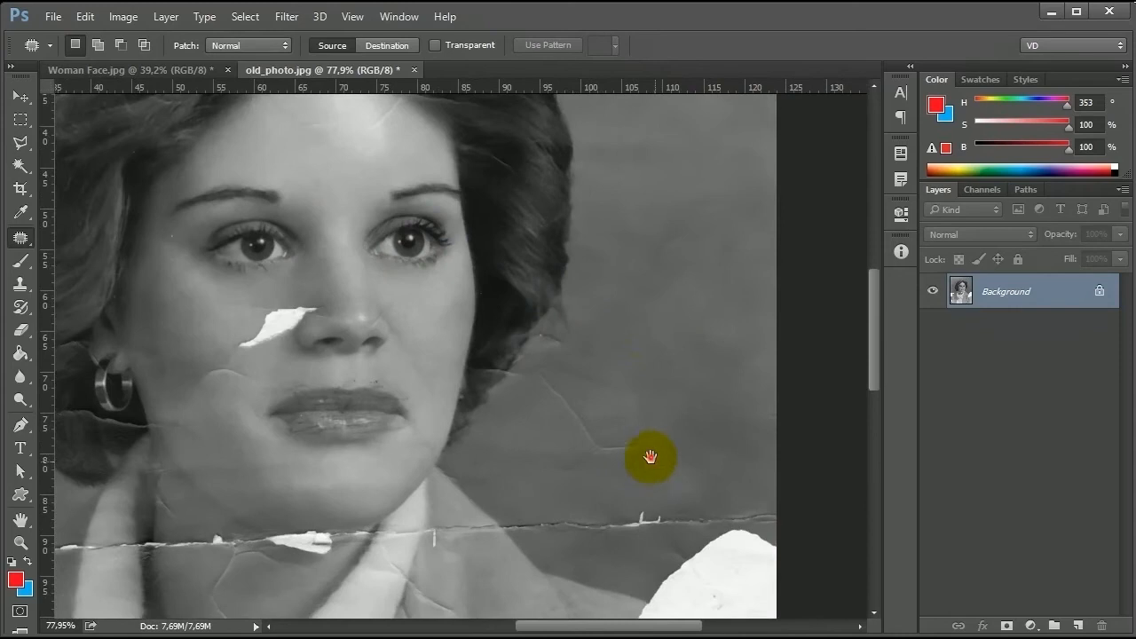
Step: Patch further creases in the background around the hair and neck with the Patch Tool
left_click_drag(649, 464, 677, 371)
left_click_drag(169, 484, 427, 370)
left_click_drag(171, 431, 520, 355)
left_click_drag(571, 386, 489, 238)
left_click_drag(514, 349, 555, 258)
left_click_drag(576, 314, 406, 342)
left_click_drag(534, 352, 315, 422)
left_click_drag(523, 322, 444, 420)
left_click_drag(473, 327, 552, 435)
left_click_drag(446, 345, 528, 597)
mouse_move(499, 413)
left_mouse_down()
mouse_move(480, 507)
mouse_move(495, 416)
left_mouse_up()
Step: Patch the damaged skin on the left side of the forehead near the hairline
left_click_drag(560, 429, 533, 370)
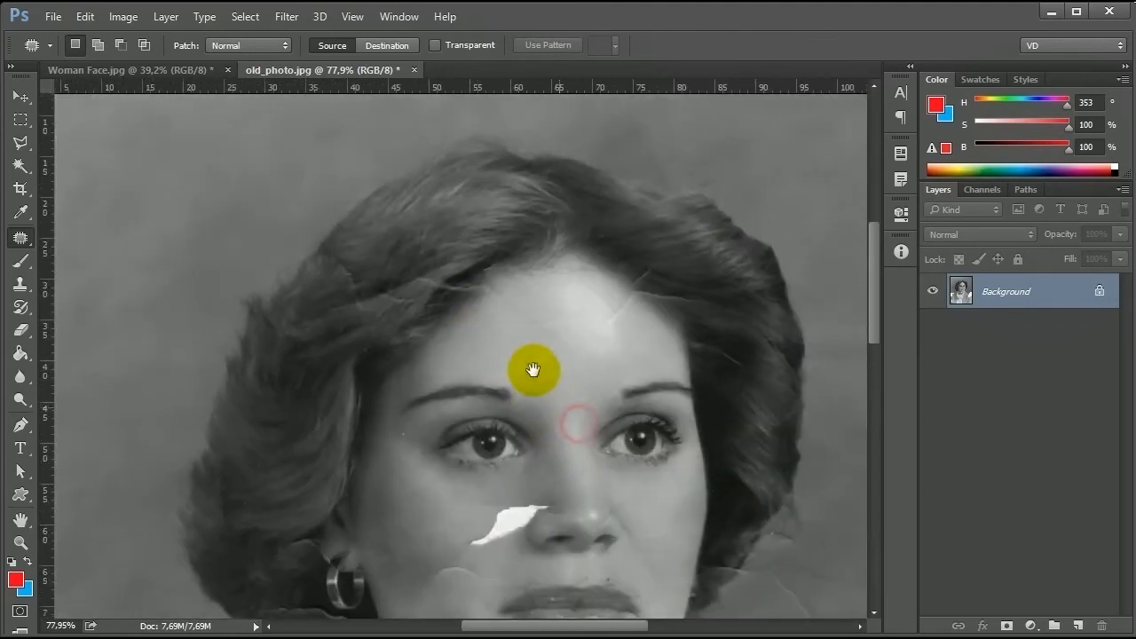
scroll(545, 362, "up", 5)
left_click_drag(603, 315, 593, 322)
mouse_move(453, 299)
left_mouse_down()
mouse_move(449, 339)
mouse_move(507, 304)
mouse_move(456, 251)
left_mouse_up()
mouse_move(500, 294)
left_mouse_down()
mouse_move(592, 303)
mouse_move(586, 293)
left_mouse_up()
key("ctrl+d")
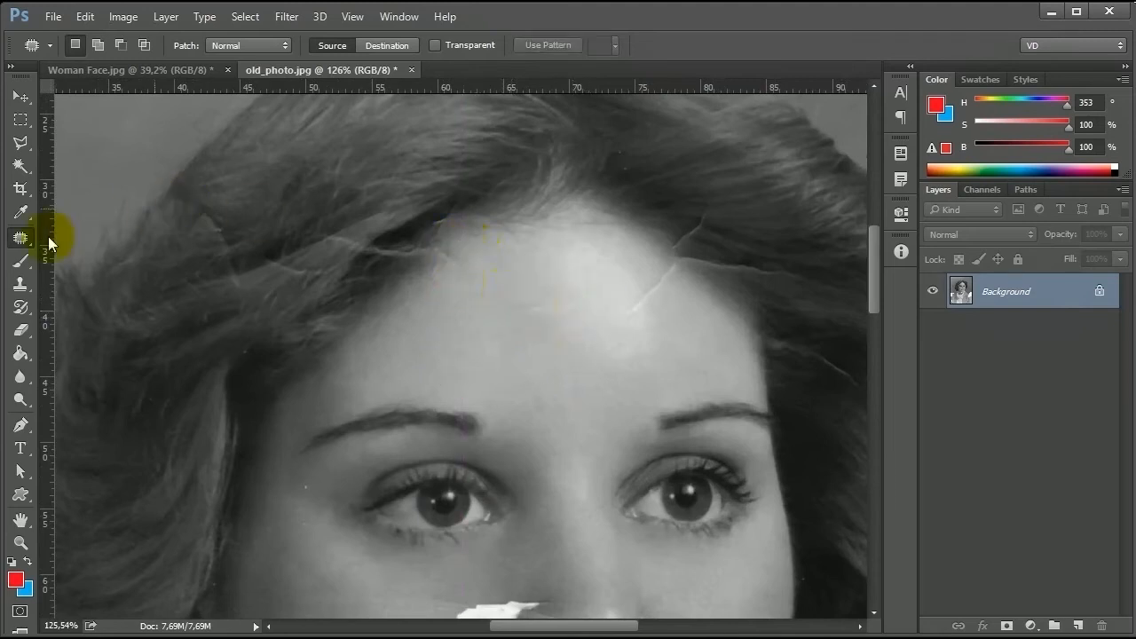
Step: Heal the faint forehead line and the lower part of the white diagonal crease with the Spot Healing Brush, reduced to 25 px
right_click(20, 238)
left_click(93, 228)
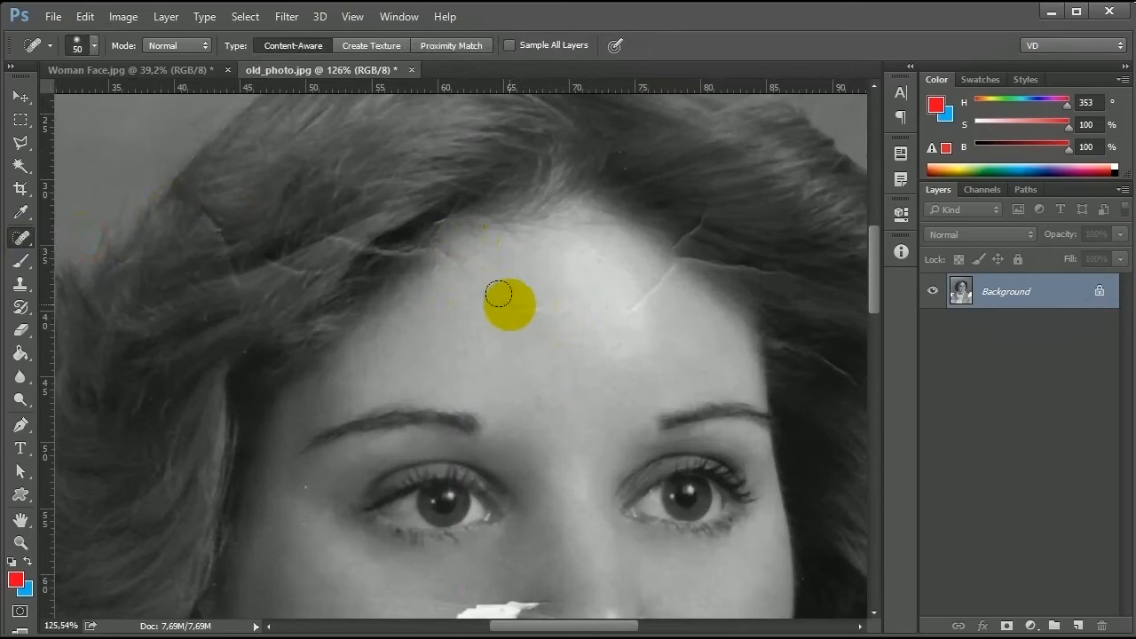
left_click_drag(490, 303, 550, 308)
key("bracketleft")
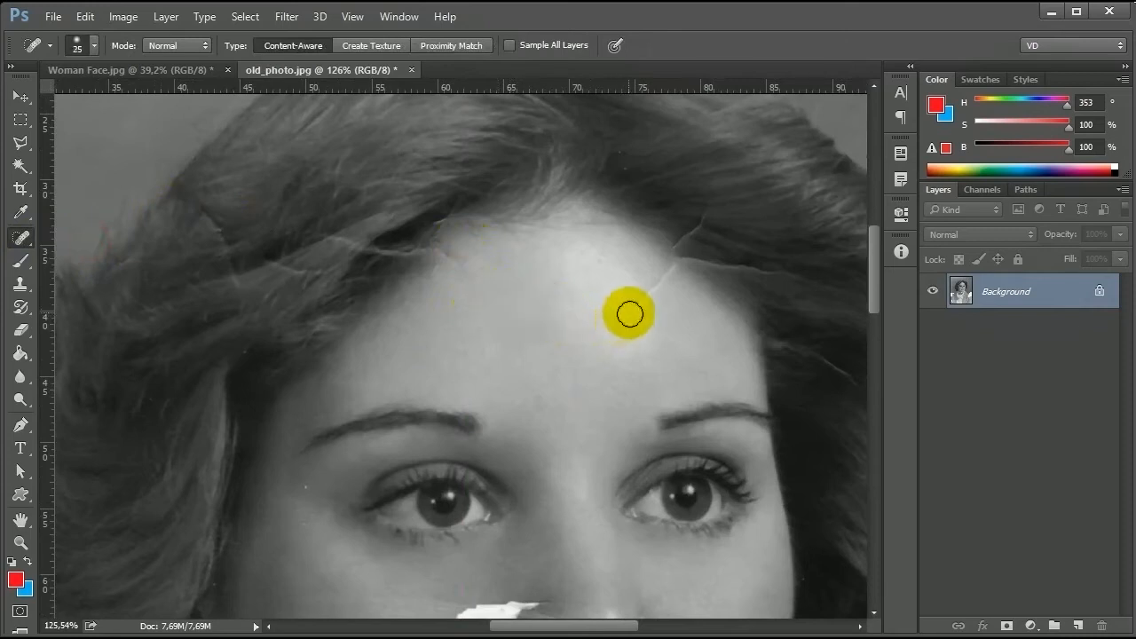
left_click_drag(634, 308, 665, 274)
left_click_drag(624, 311, 577, 350)
left_click(624, 254, "alt")
left_click(609, 343)
Step: Heal the creases along the right hairline and in the hair beside it with a 30 px Healing Brush
right_click(20, 238)
left_click(86, 250)
left_click(614, 245, "alt")
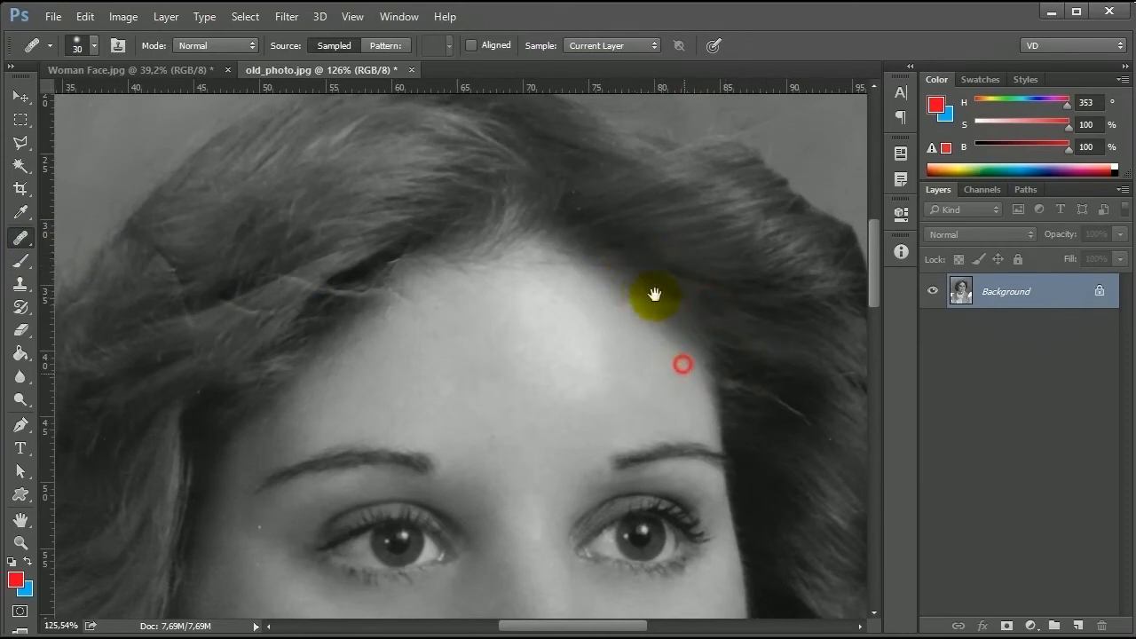
left_click_drag(684, 373, 655, 293)
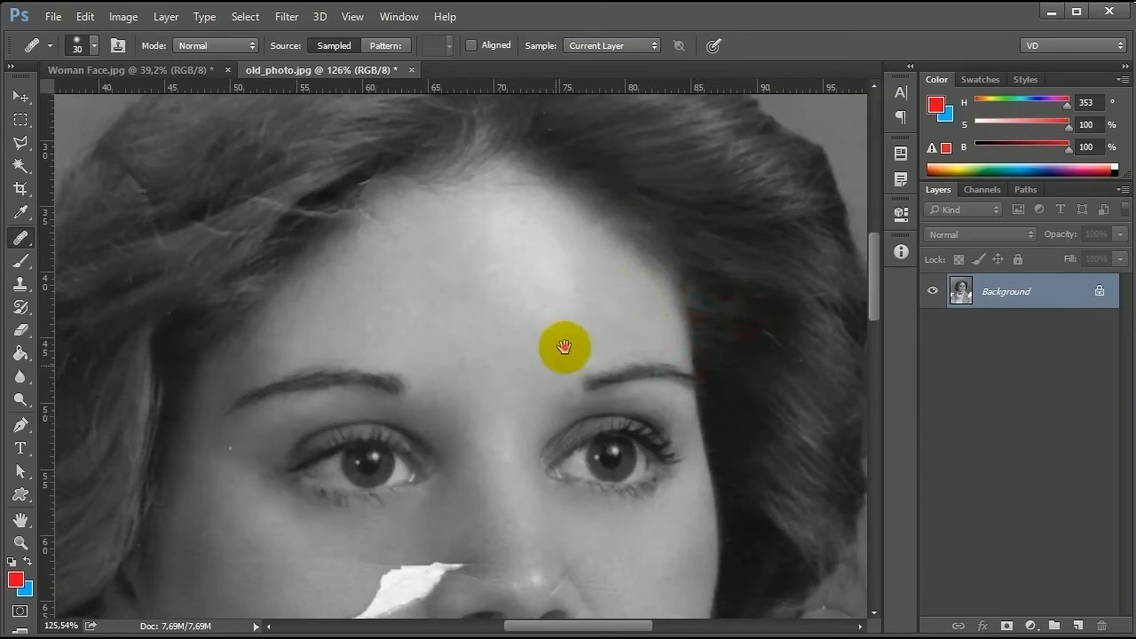
Step: Heal the creases running through the hair left of the forehead with the Healing Brush
left_click_drag(565, 347, 774, 327)
left_click_drag(631, 314, 650, 331)
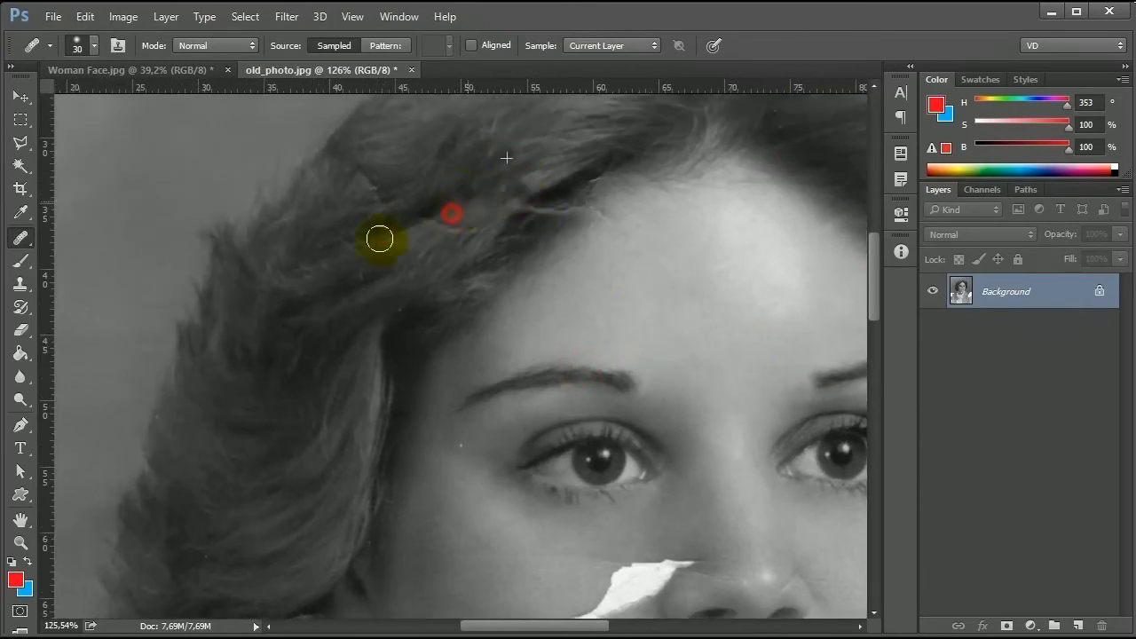
left_click_drag(388, 302, 442, 273)
Step: Heal the white tear on the cheek beside the nose with the 30 px Healing Brush, sampling clean cheek skin
left_click_drag(460, 414, 444, 237)
left_click_drag(585, 379, 530, 373)
scroll(626, 385, "up", 2)
mouse_move(607, 394)
left_mouse_down()
mouse_move(503, 410)
mouse_move(408, 383)
mouse_move(624, 418)
mouse_move(438, 388)
mouse_move(451, 360)
mouse_move(509, 358)
mouse_move(469, 363)
mouse_move(492, 389)
mouse_move(444, 421)
left_mouse_up()
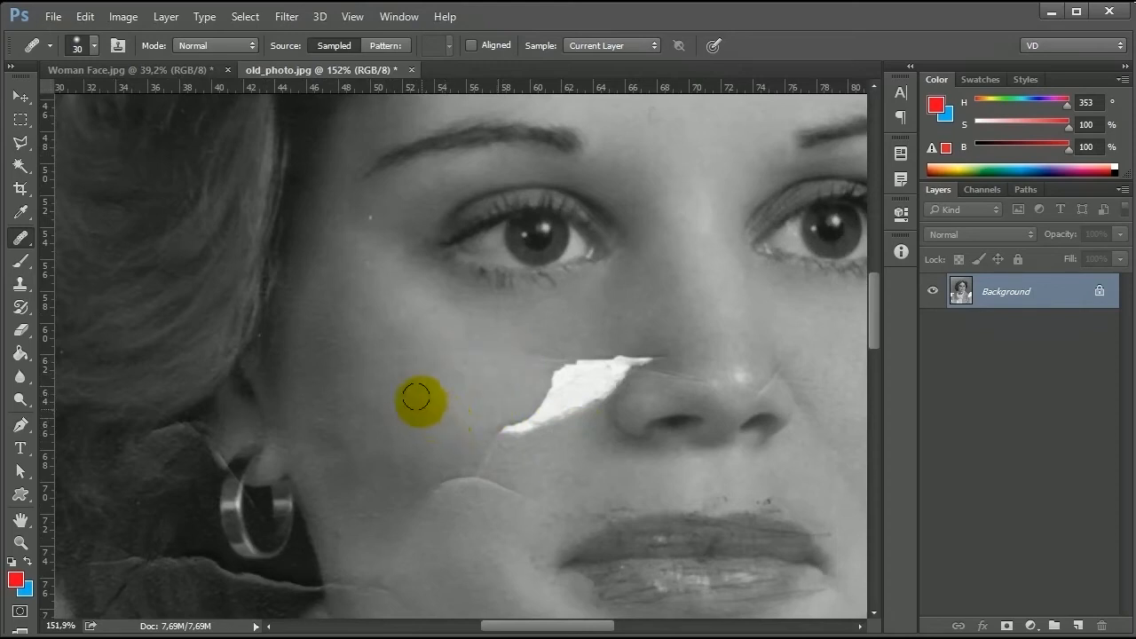
left_click(429, 403, "alt")
left_click_drag(394, 360, 457, 355)
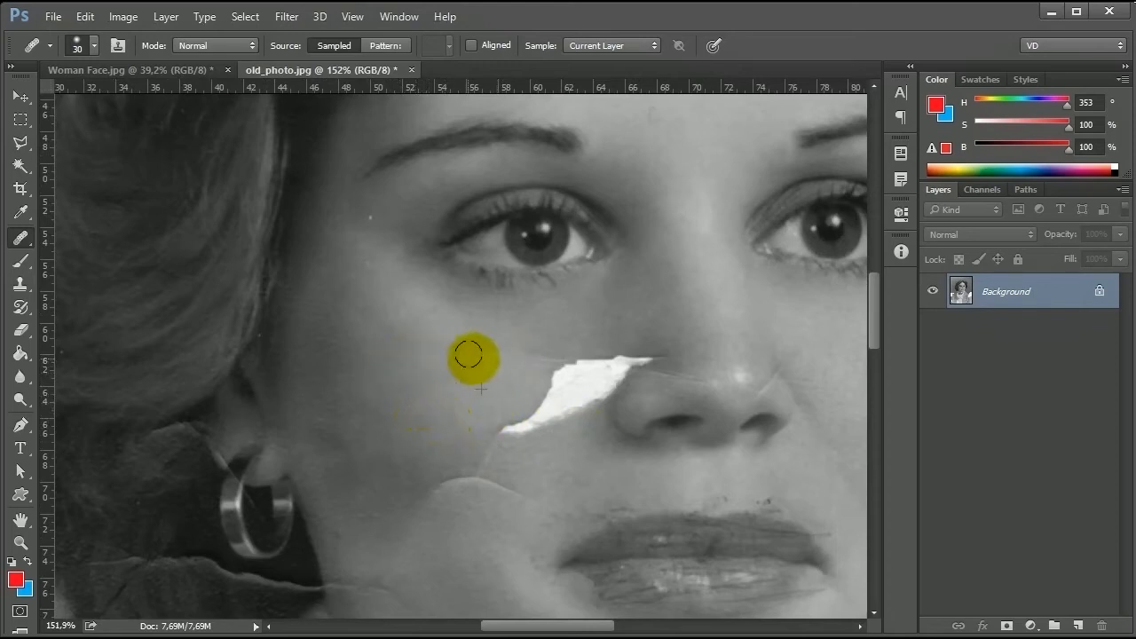
mouse_move(362, 350)
left_mouse_down()
mouse_move(434, 380)
mouse_move(491, 363)
mouse_move(456, 365)
left_mouse_up()
left_click(312, 304, "alt")
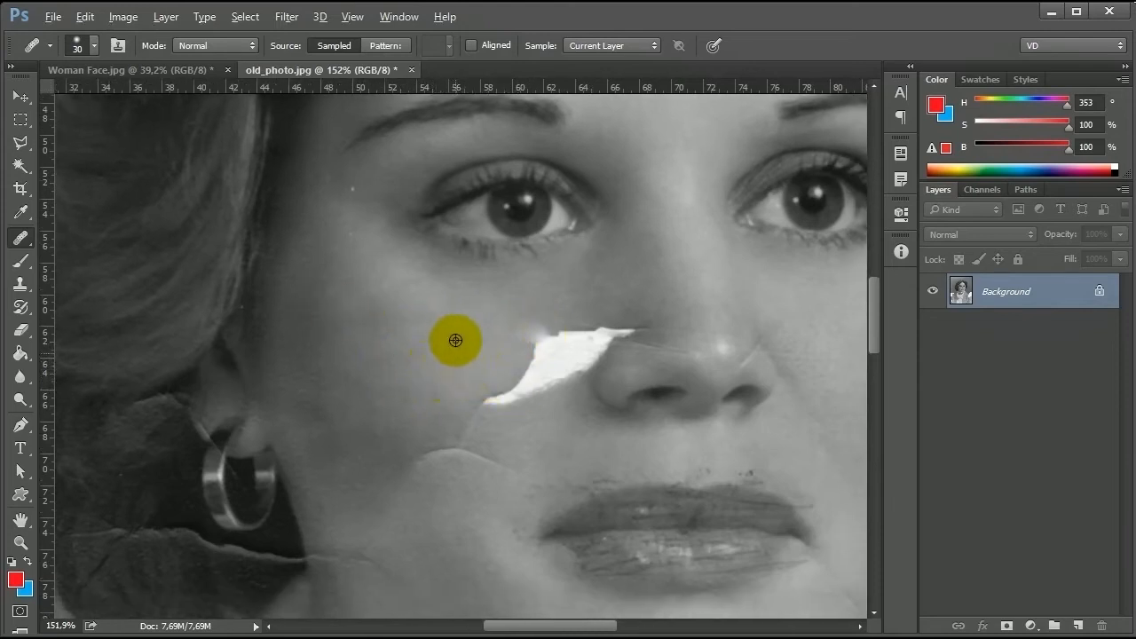
left_click_drag(475, 372, 484, 383)
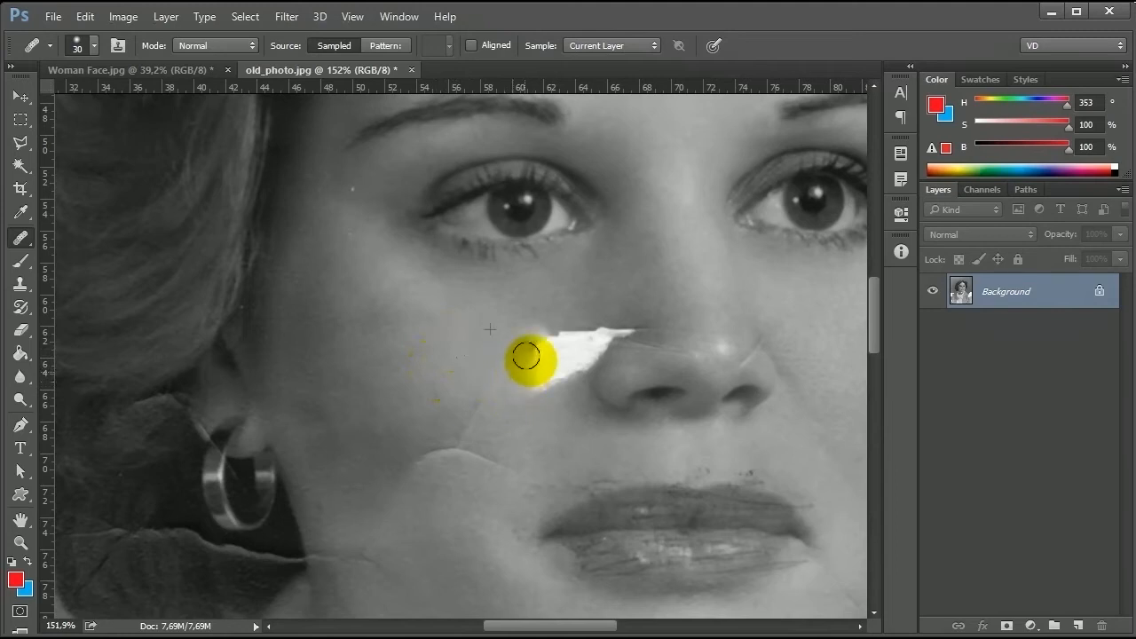
mouse_move(504, 352)
left_mouse_down()
mouse_move(530, 331)
mouse_move(544, 372)
mouse_move(523, 335)
mouse_move(559, 357)
mouse_move(578, 336)
left_mouse_up()
left_click(460, 357, "alt")
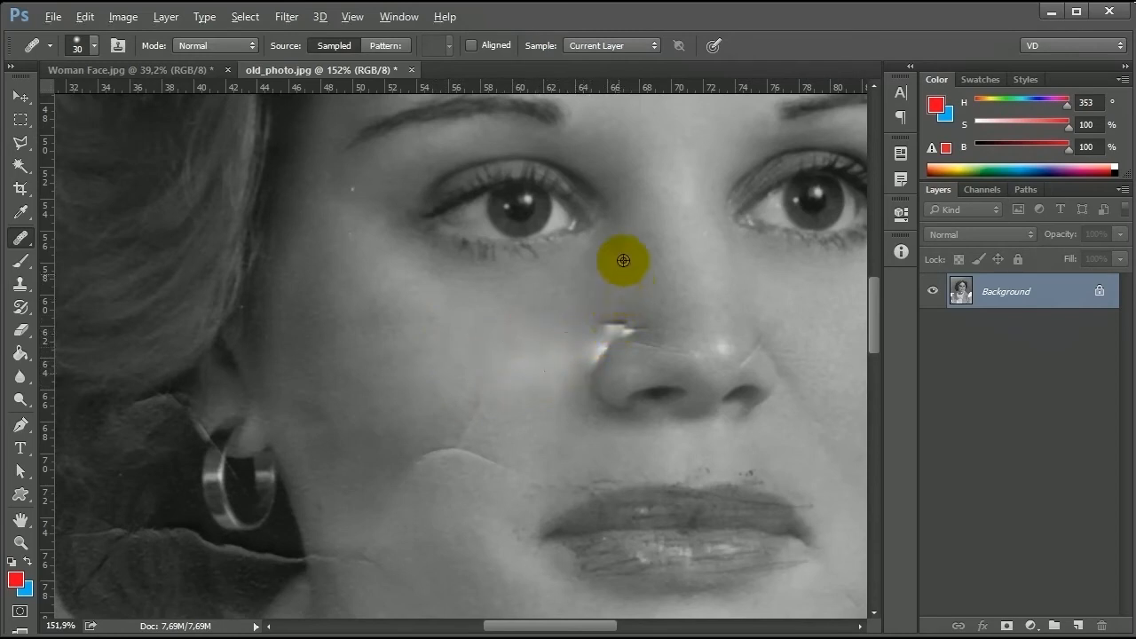
Step: Heal the last bit of the tear above the nostril and the crease across the nose with a 15 px Healing Brush
left_click(632, 315)
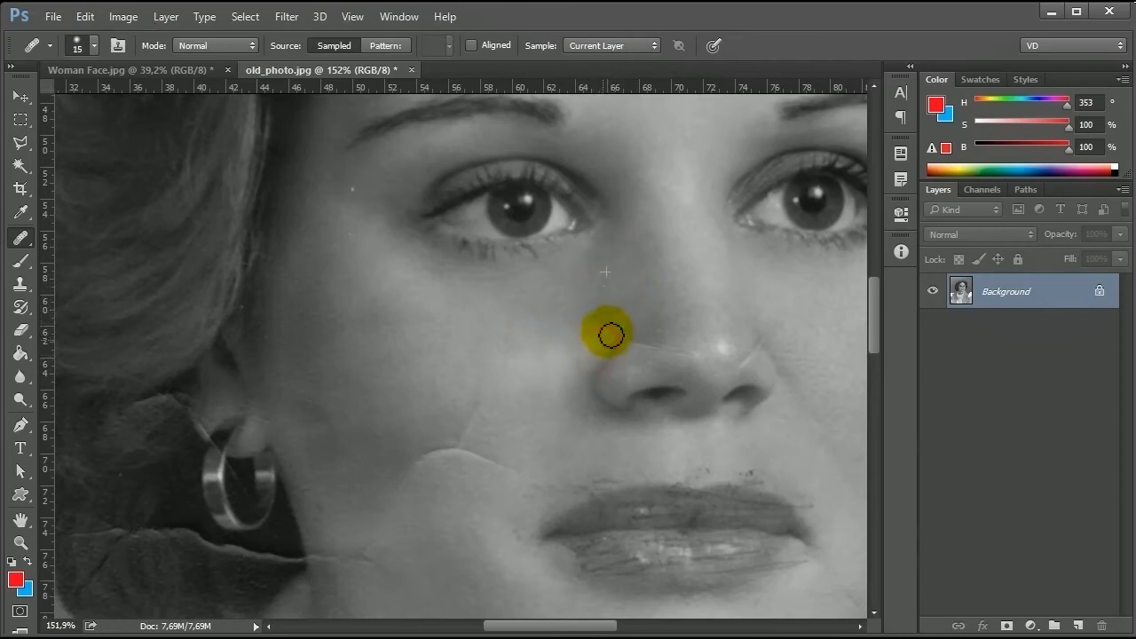
scroll(550, 382, "right", 2)
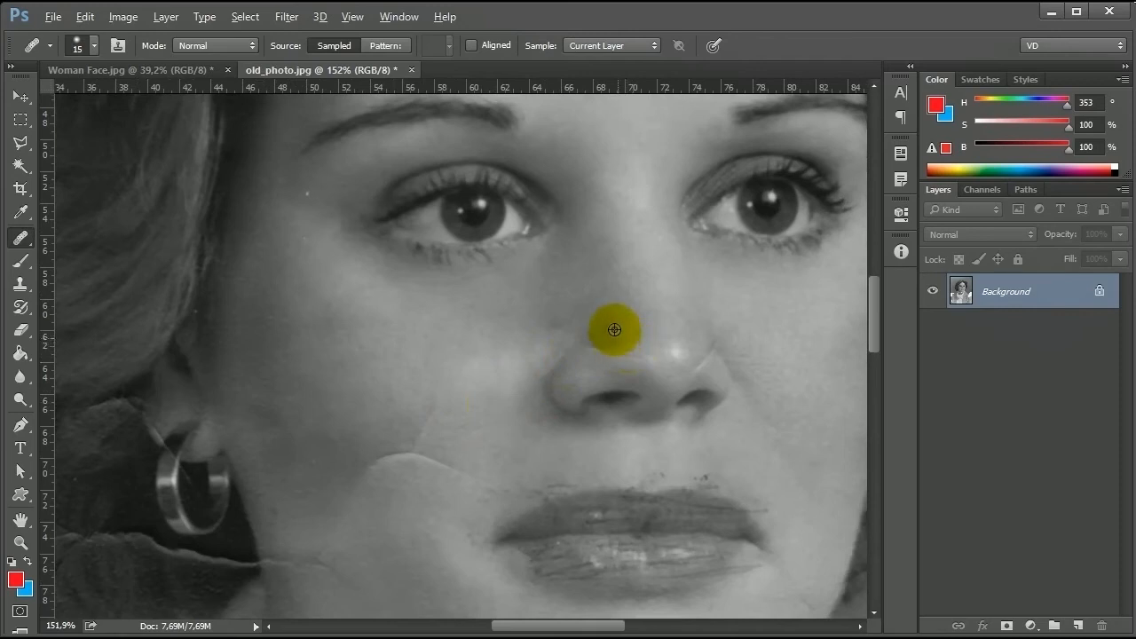
left_click_drag(655, 347, 597, 358)
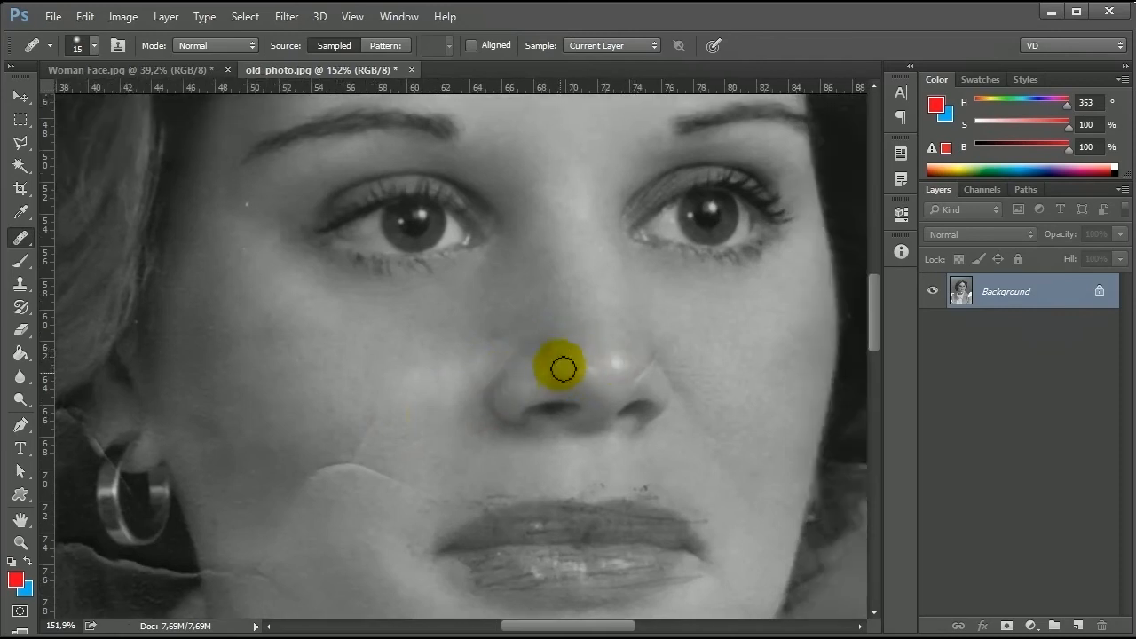
left_click(572, 368)
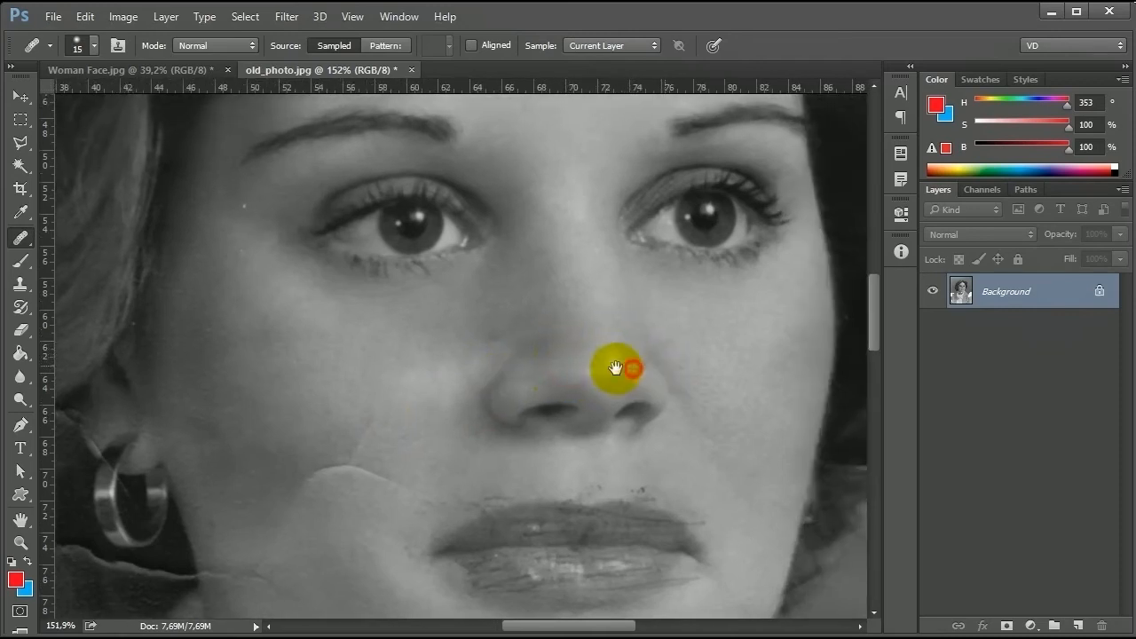
Step: Heal the light diagonal crease on the right side of the nose with the Healing Brush reduced to 8 px
scroll(624, 372, "right", 2)
scroll(621, 382, "up", 5)
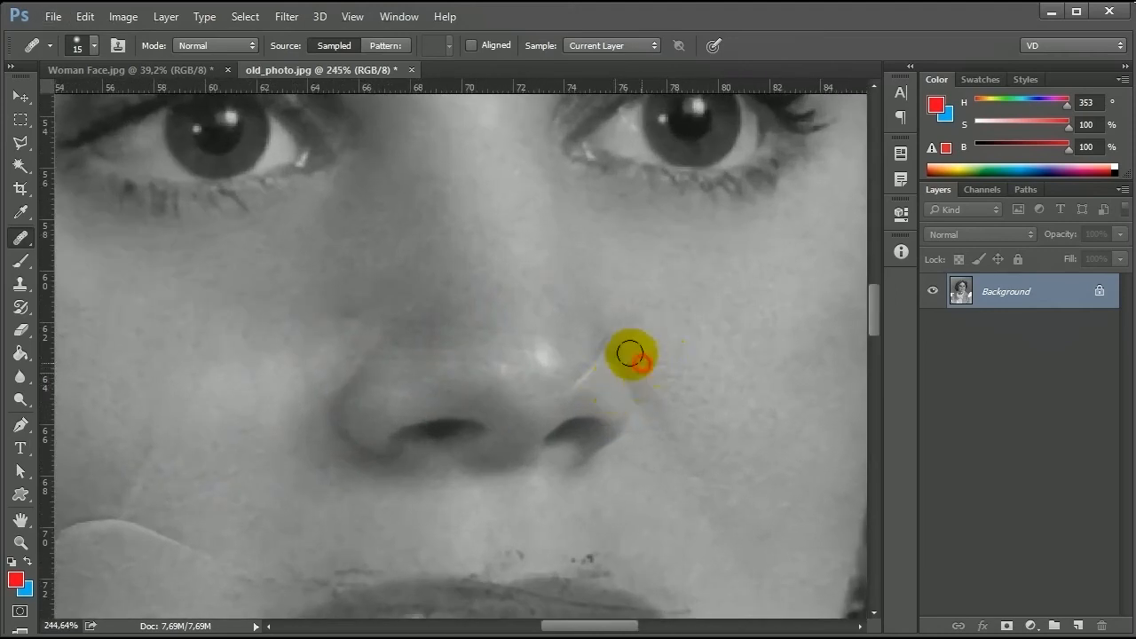
scroll(654, 316, "right", 1)
scroll(654, 317, "down", 1)
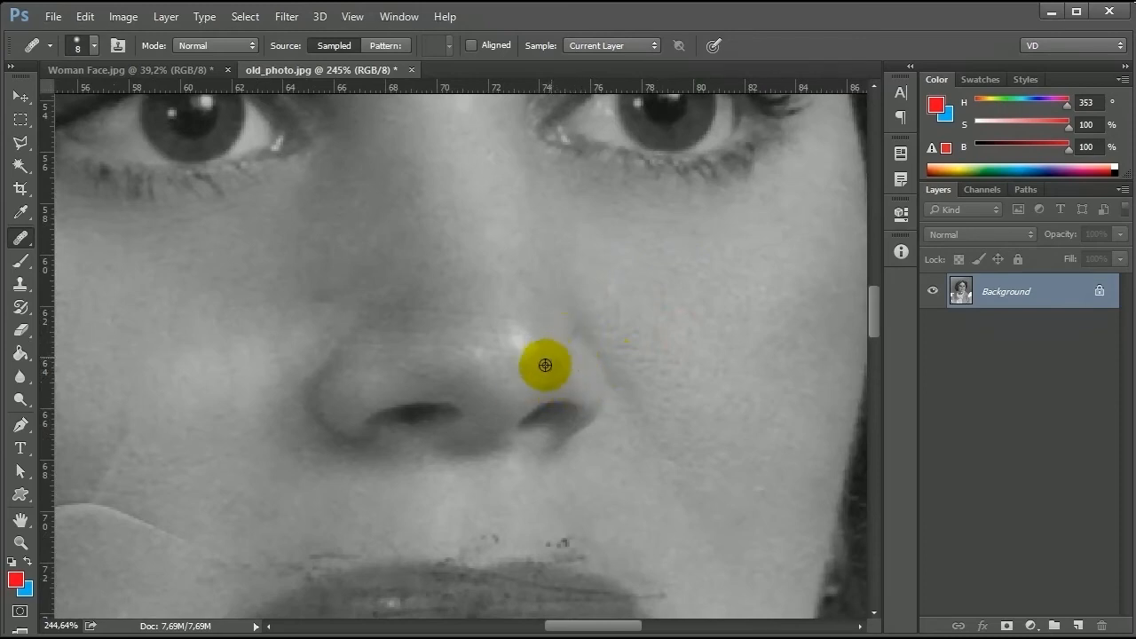
Step: Smooth the remaining marks across the lower bridge of the nose with a 20 px Healing Brush
scroll(547, 358, "down", 5)
scroll(506, 330, "up", 4)
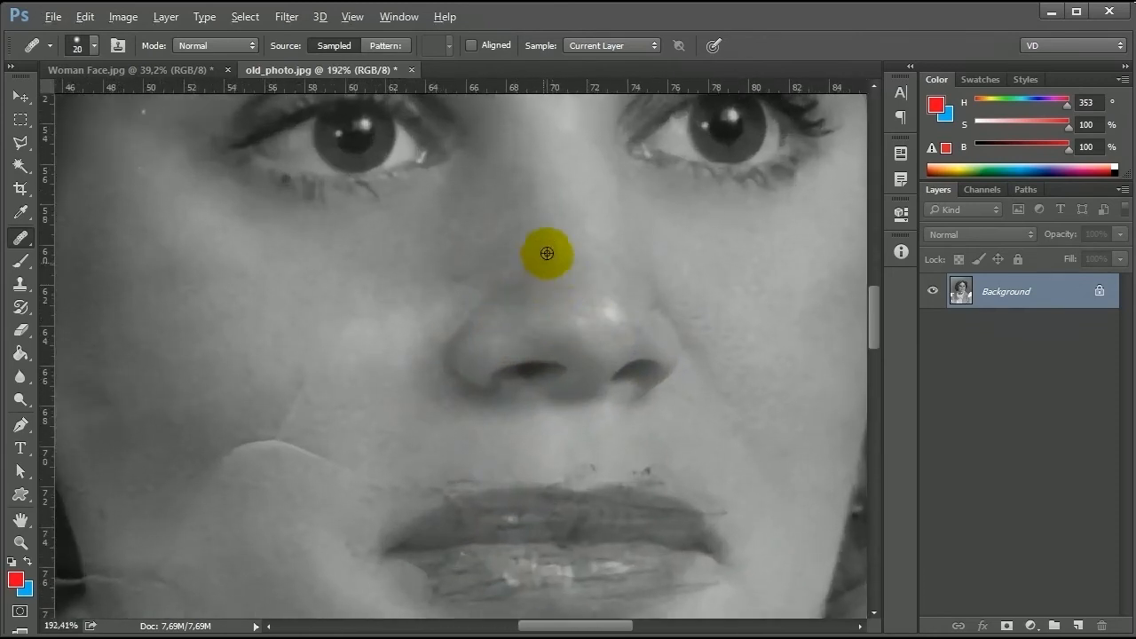
mouse_move(536, 291)
left_mouse_down()
mouse_move(563, 291)
mouse_move(566, 303)
mouse_move(625, 298)
left_mouse_up()
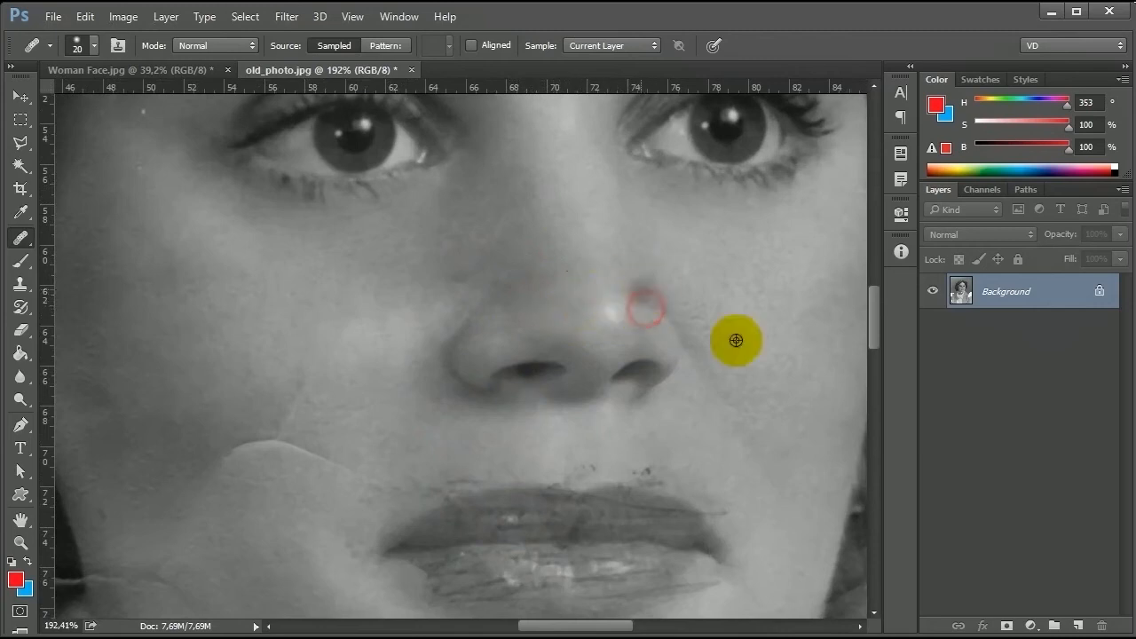
Step: Heal the curved creases on the left cheek and the crease at the jaw with the Healing Brush, enlarged to 30 px
scroll(684, 436, "down", 6)
scroll(527, 345, "up", 2)
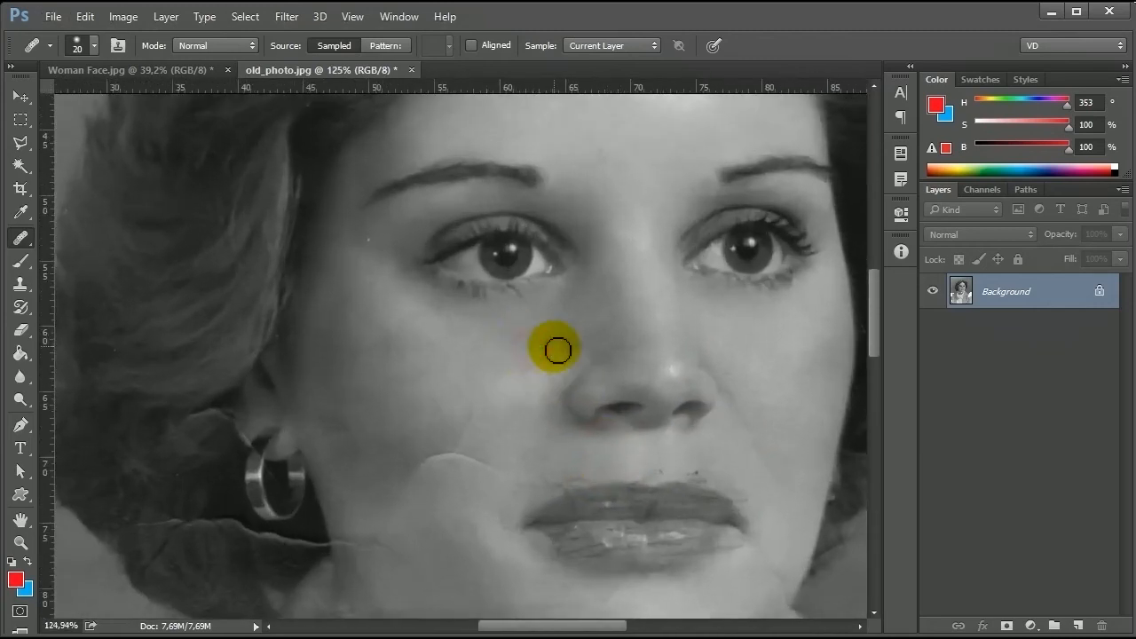
mouse_move(502, 411)
left_mouse_down()
mouse_move(514, 371)
mouse_move(434, 459)
mouse_move(502, 448)
left_mouse_up()
left_click_drag(504, 344, 522, 343)
left_click_drag(537, 417, 546, 393)
left_click(432, 313, "alt")
mouse_move(481, 342)
left_mouse_down()
mouse_move(442, 377)
mouse_move(524, 374)
left_mouse_up()
mouse_move(512, 439)
left_mouse_down()
mouse_move(444, 398)
mouse_move(353, 413)
mouse_move(305, 404)
left_mouse_up()
left_click(321, 410)
left_click_drag(434, 428, 323, 418)
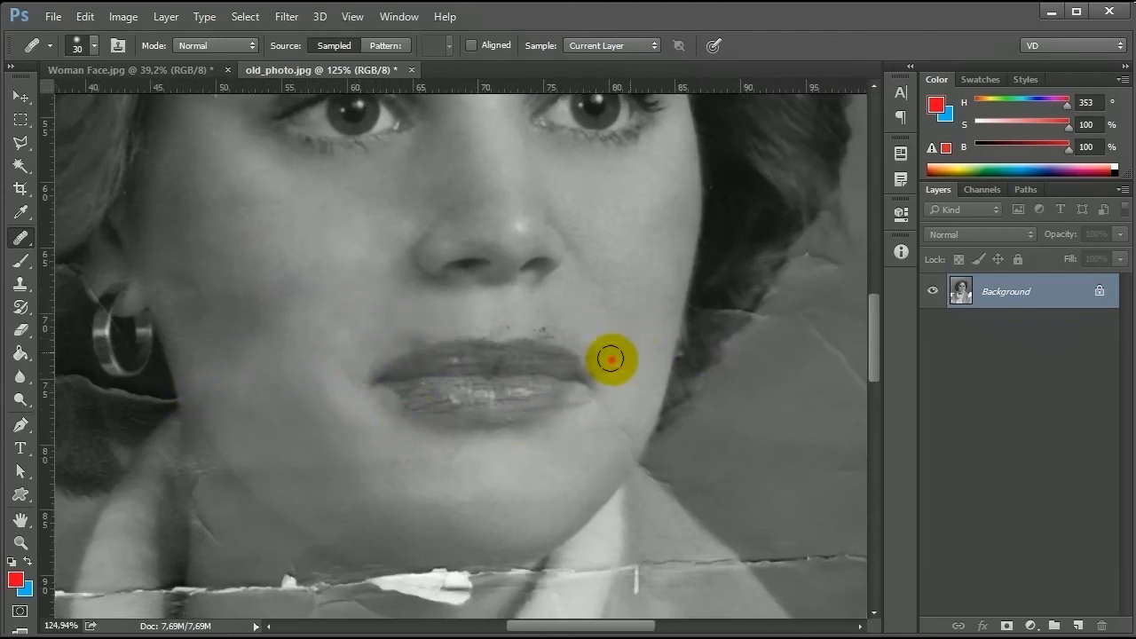
Step: Patch the large white torn area at the photo's left edge above the shoulder with clean background using the Patch Tool, and deselect
left_click_drag(664, 405, 855, 381)
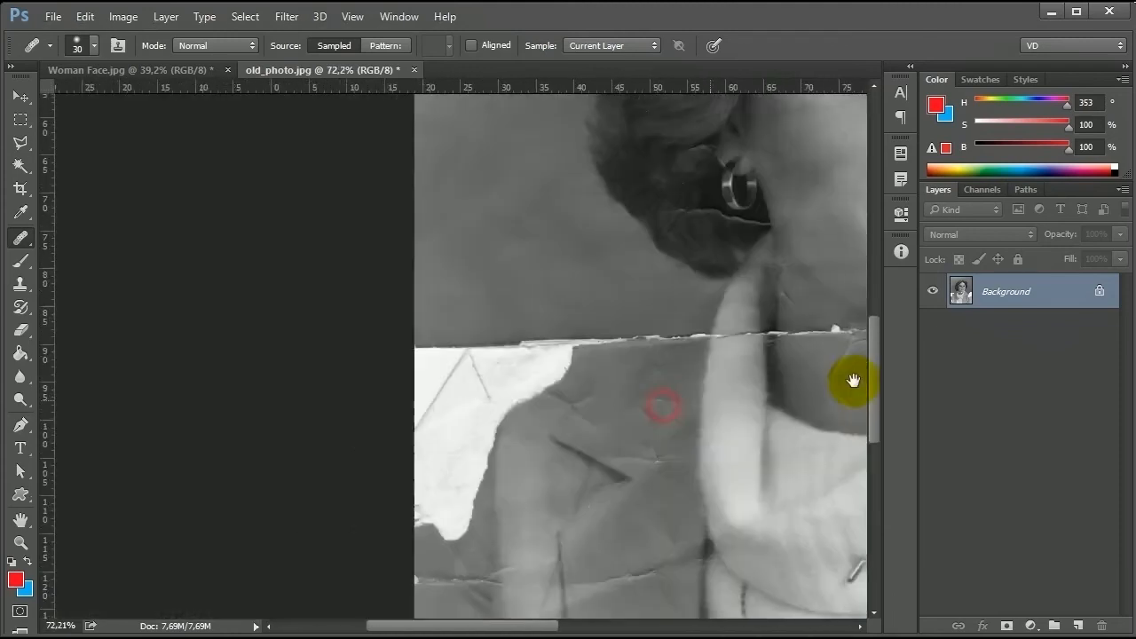
left_click_drag(592, 405, 551, 373)
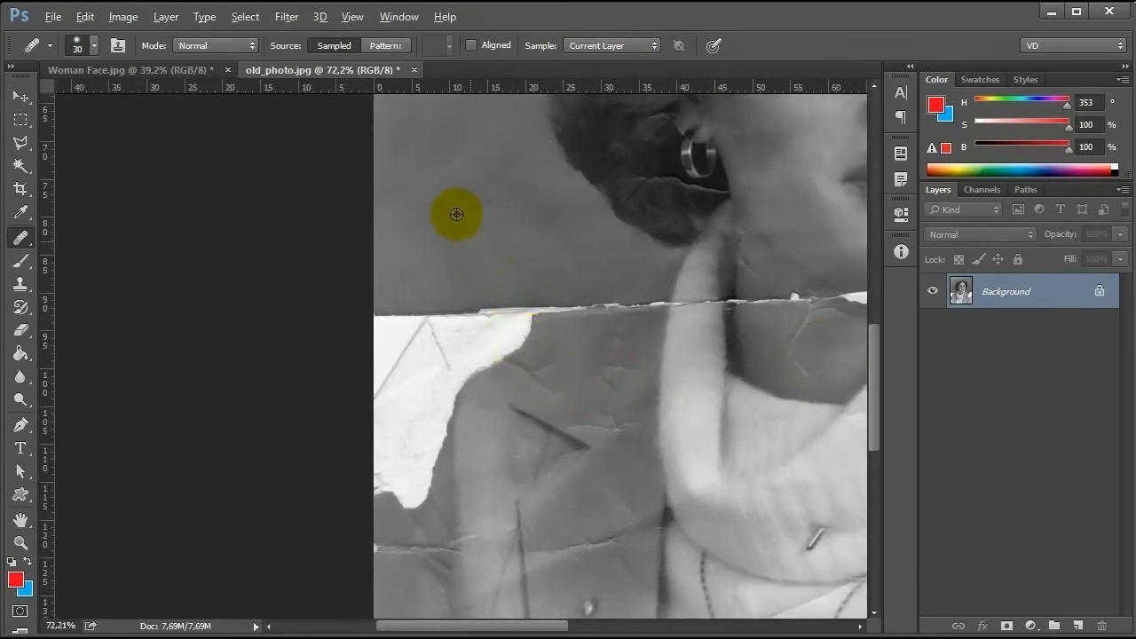
scroll(507, 266, "down", 2)
left_click_drag(509, 302, 507, 391)
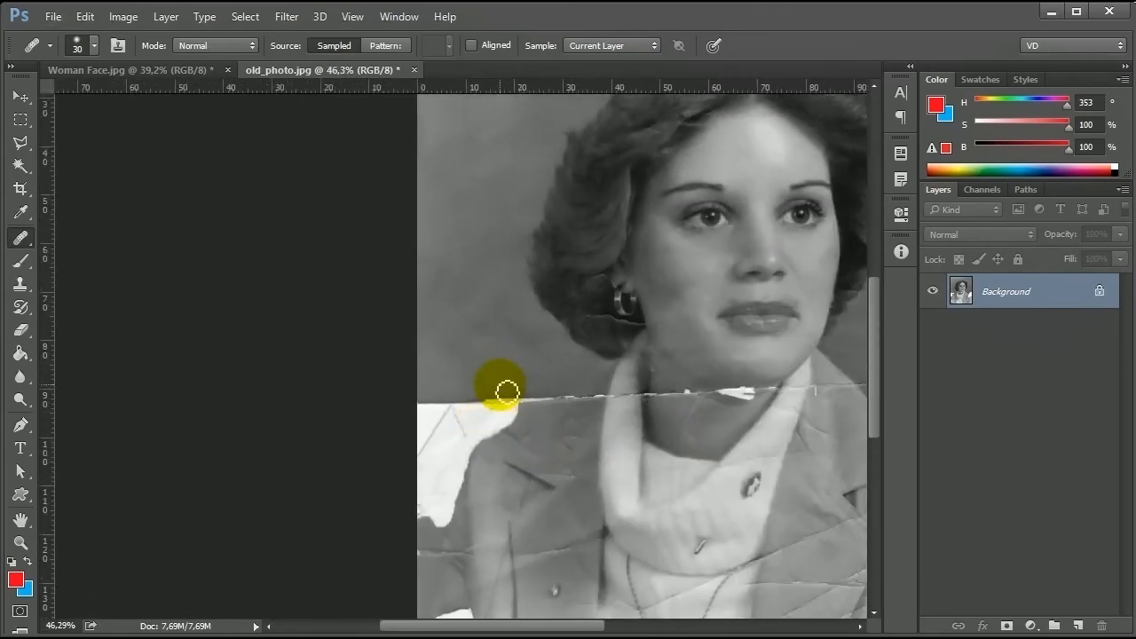
right_click(27, 243)
left_click(88, 271)
mouse_move(528, 395)
left_mouse_down()
mouse_move(538, 432)
mouse_move(489, 471)
mouse_move(468, 523)
mouse_move(410, 533)
left_mouse_up()
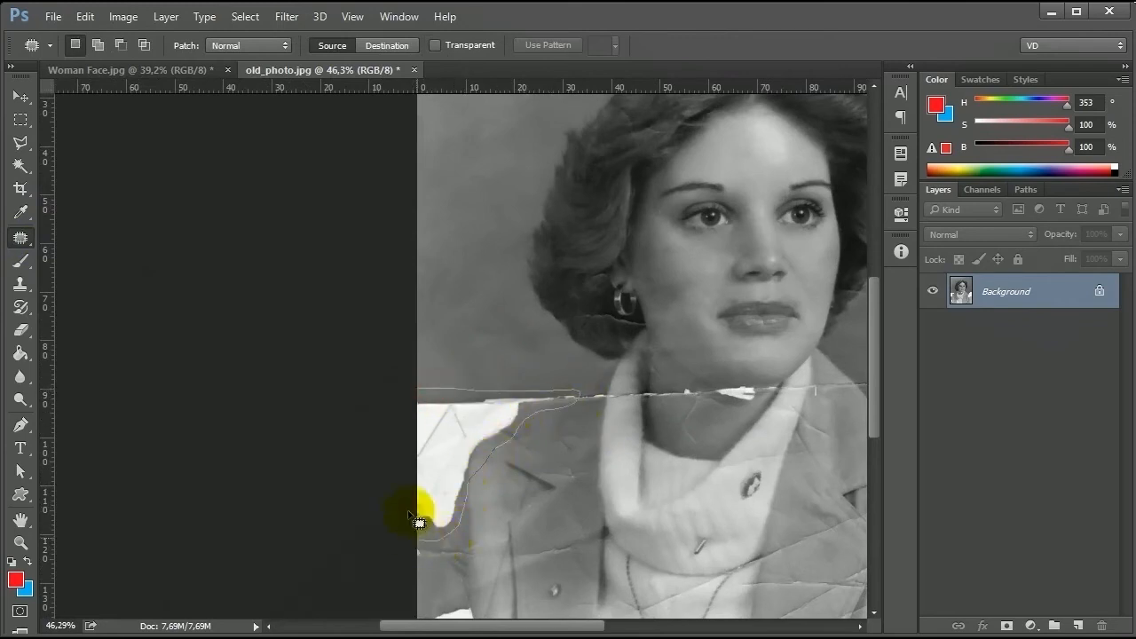
left_click_drag(412, 411, 426, 431)
scroll(444, 476, "up", 3)
left_click_drag(454, 558, 470, 187)
key("ctrl+d")
Step: Heal the fold line between the left background and the turtleneck collar with the 30 px Healing Brush
left_click_drag(509, 554, 499, 379)
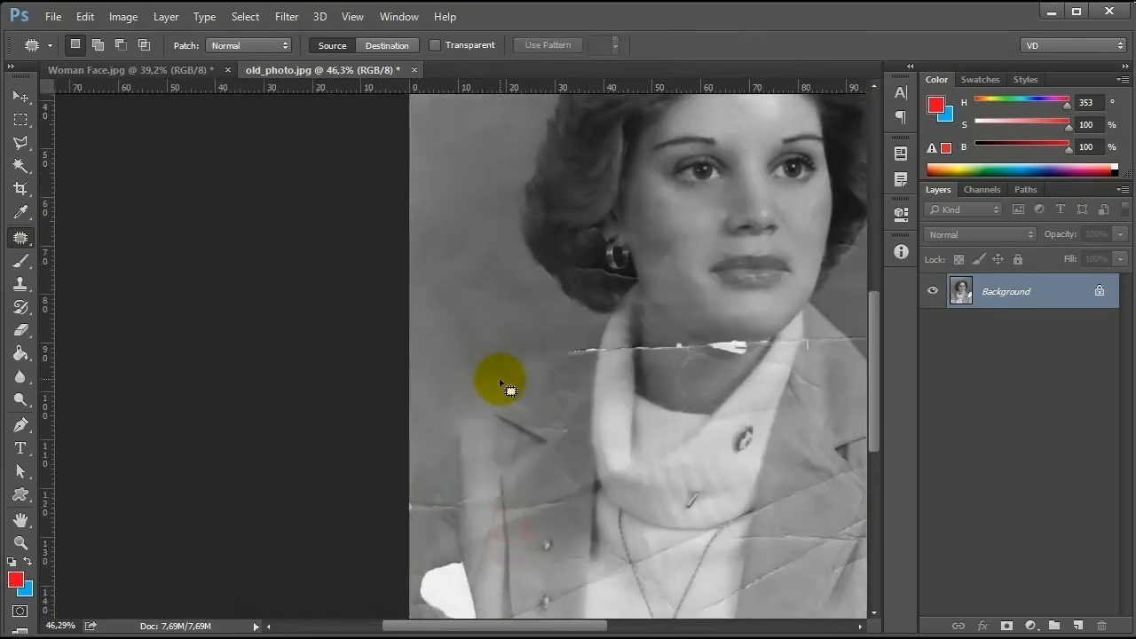
scroll(485, 423, "up", 2)
scroll(557, 366, "up", 3)
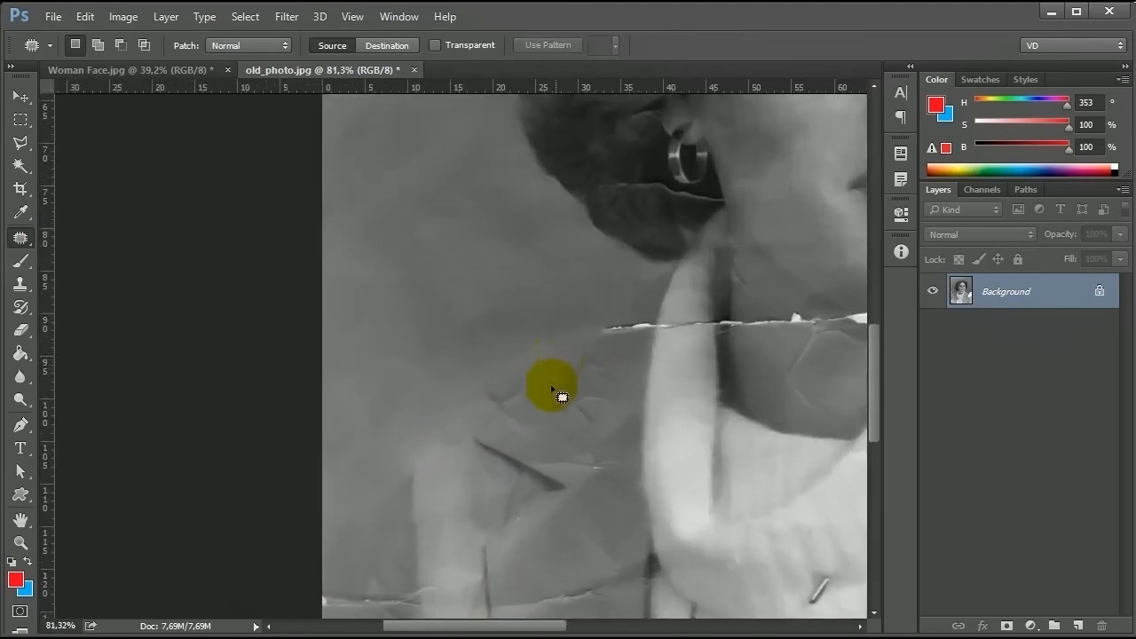
left_click_drag(26, 237, 83, 255)
left_click(583, 378, "alt")
left_click_drag(597, 355, 599, 322)
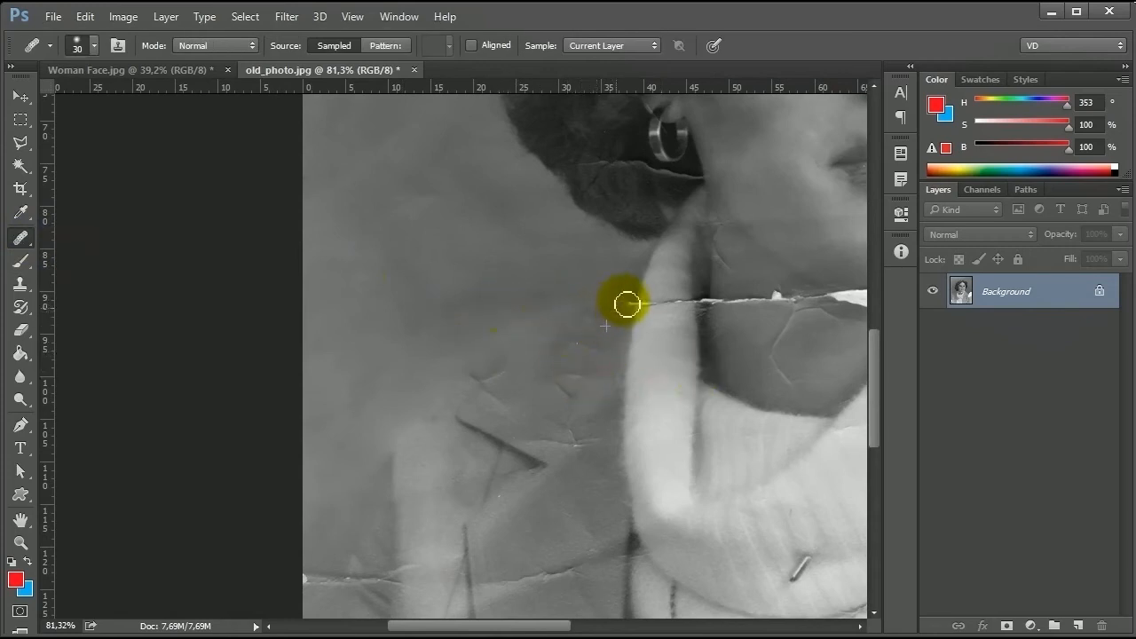
left_click_drag(622, 320, 615, 310)
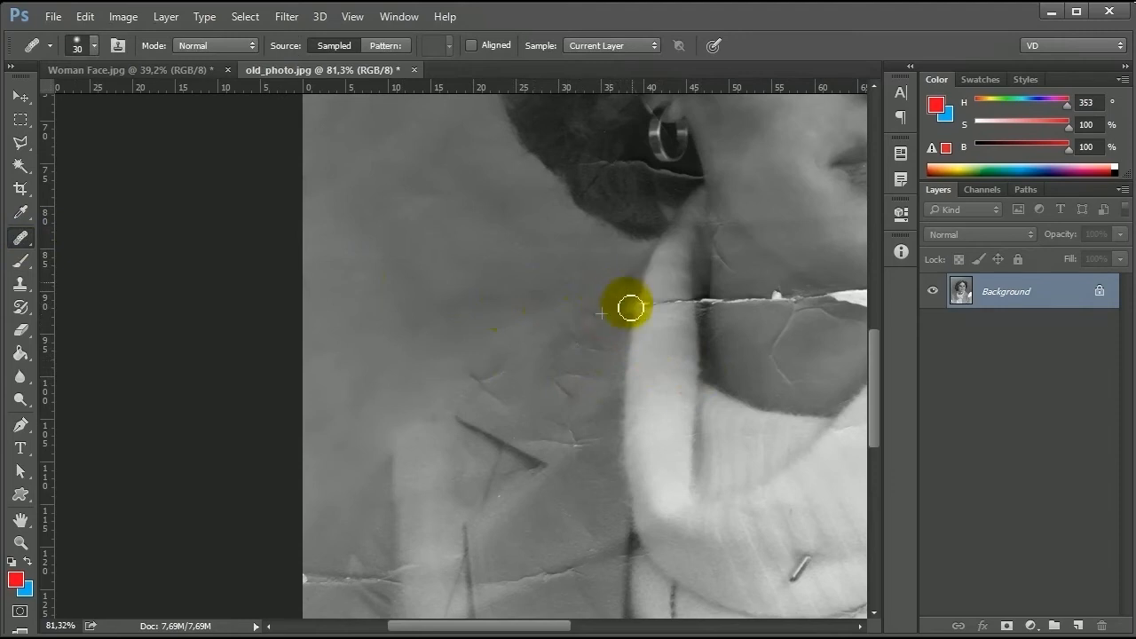
Step: Heal the fold line across the left side of the white collar, sampling the clean knit below it
left_click(655, 350)
left_click(656, 362)
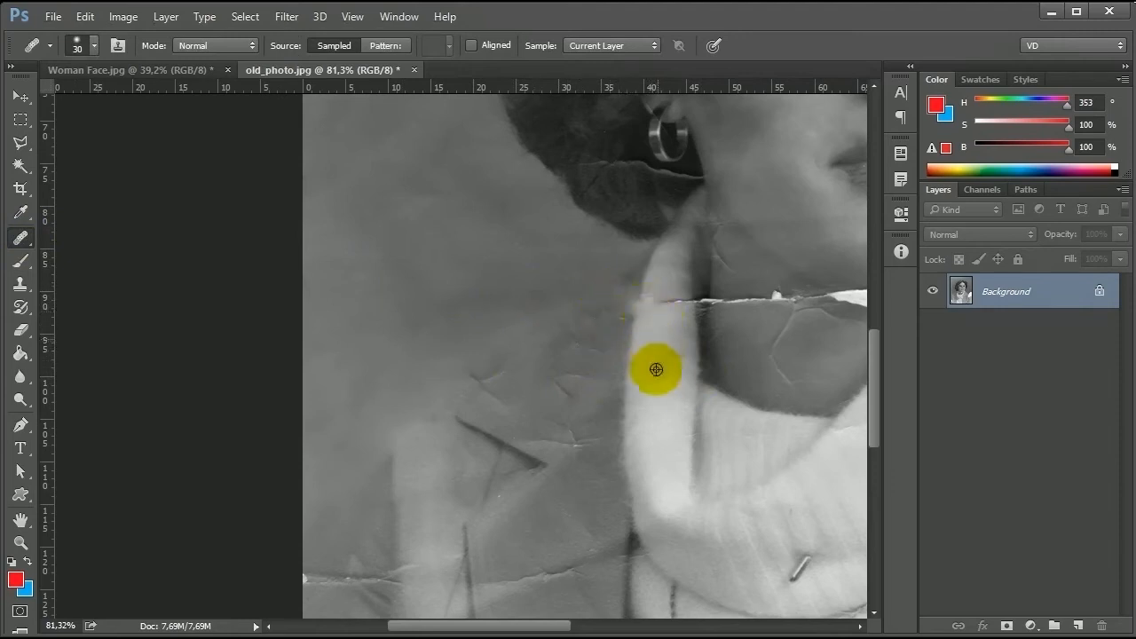
left_click(662, 346, "alt")
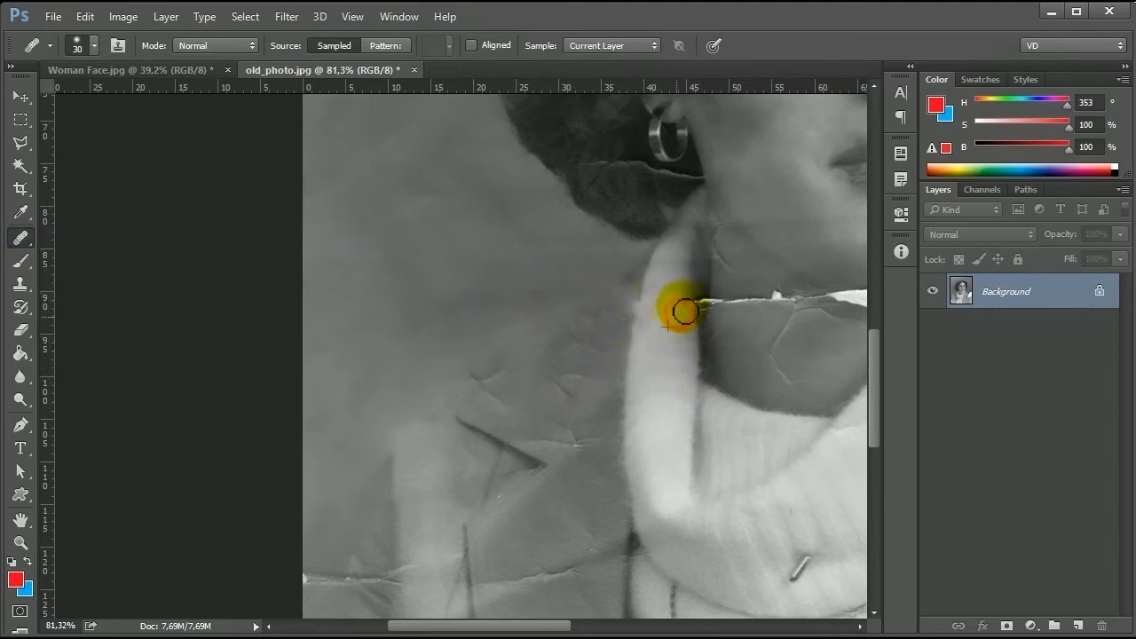
Step: Try the 30 px Healing Brush at 100% hardness on the jacket creases left of the collar
left_click(93, 47)
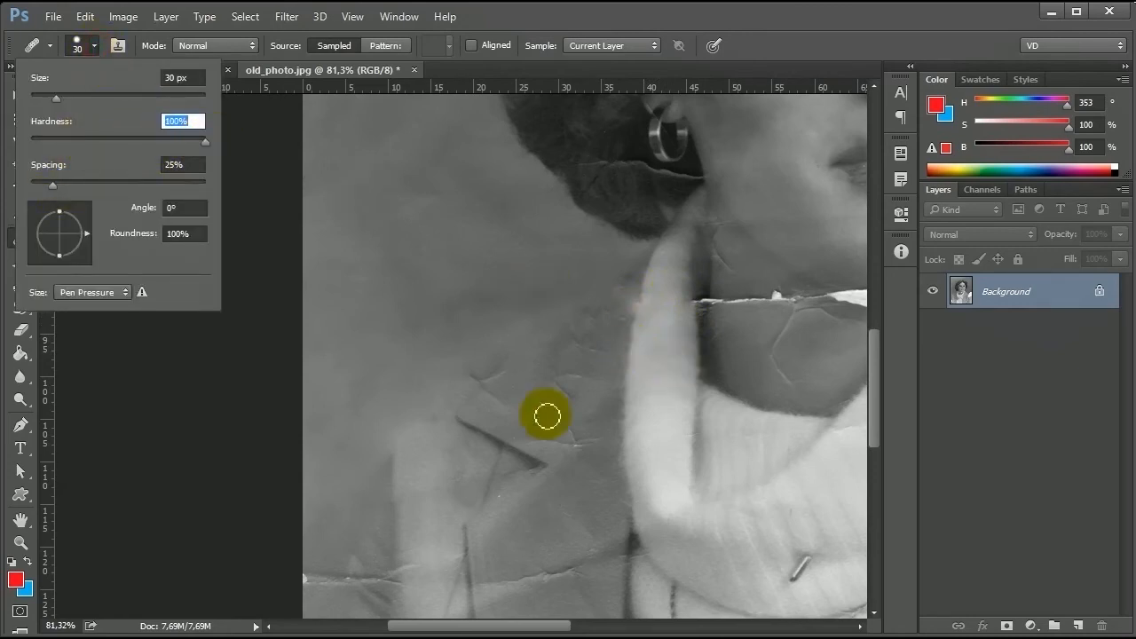
left_click(556, 383)
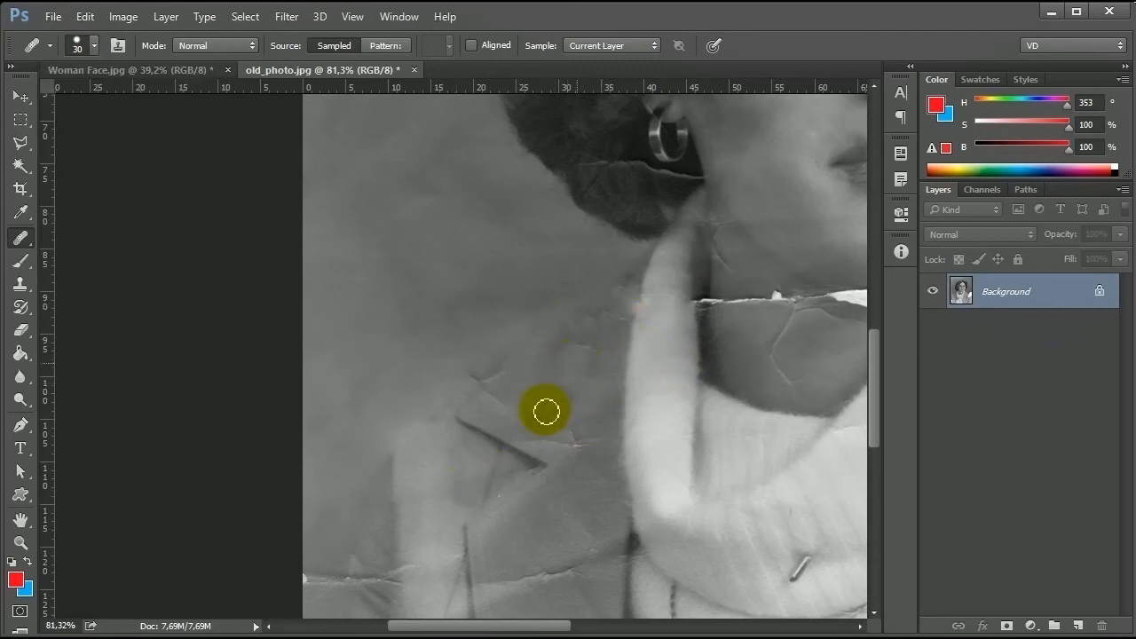
left_click(95, 48)
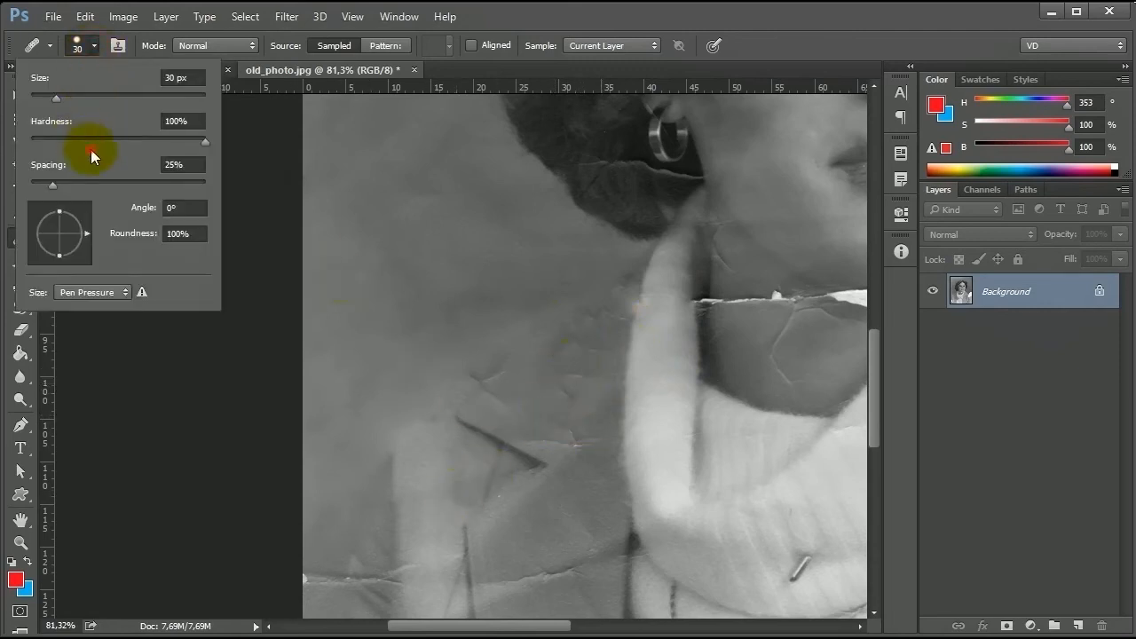
left_click(589, 35)
Step: Heal the white tears and creases on the neck below the chin with the 30 px Healing Brush
mouse_move(667, 406)
left_mouse_down()
mouse_move(581, 414)
mouse_move(456, 394)
left_mouse_up()
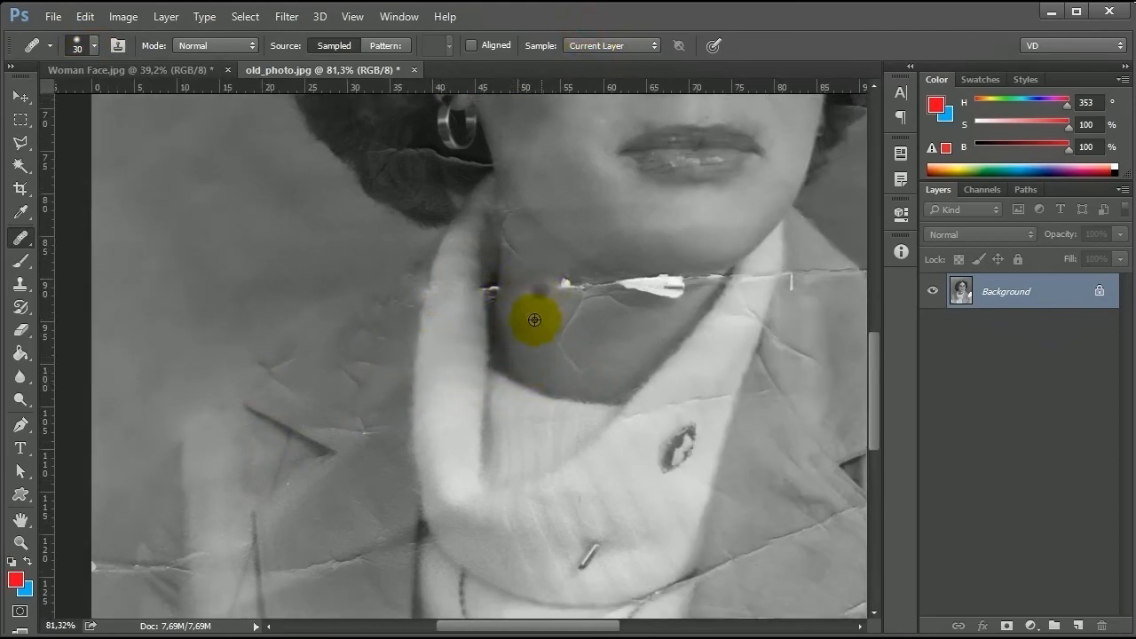
left_click(559, 369, "alt")
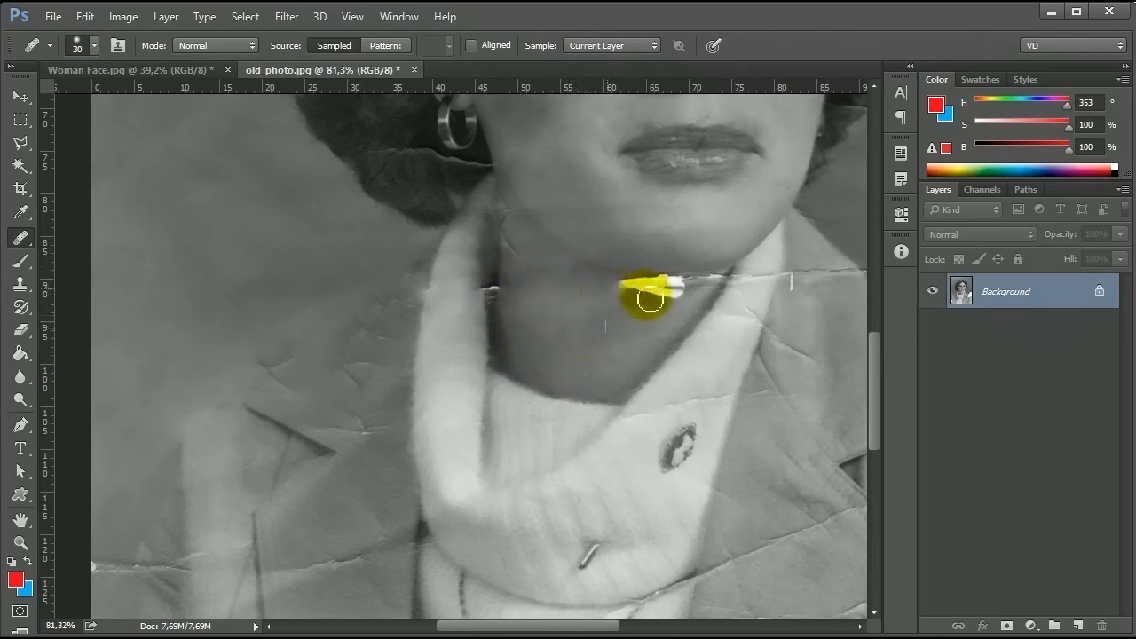
left_click_drag(614, 342, 539, 355)
left_click(538, 296, "alt")
left_click_drag(570, 298, 556, 338)
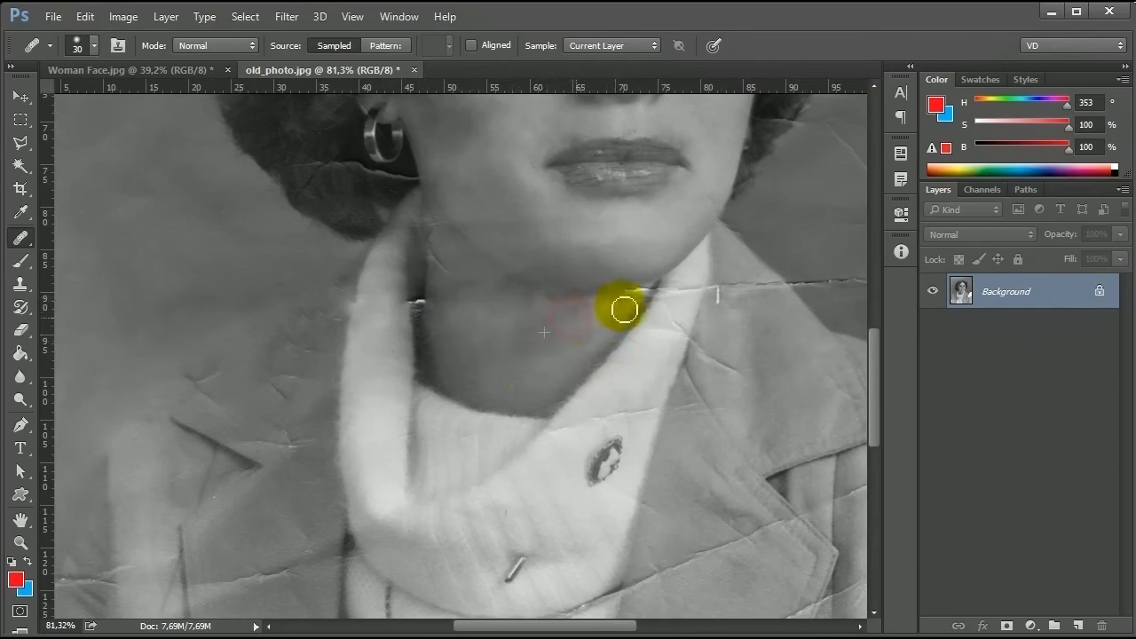
Step: Heal the rest of the fold line where the neck meets the right side of the collar with a 15 px Healing Brush
scroll(613, 301, "up", 4)
left_click(406, 360, "alt")
left_click_drag(430, 292, 497, 294)
left_click(551, 335, "alt")
mouse_move(657, 297)
left_mouse_down()
mouse_move(537, 340)
mouse_move(619, 343)
left_mouse_up()
left_click(583, 380, "alt")
left_click_drag(609, 393, 622, 359)
left_click(432, 402, "alt")
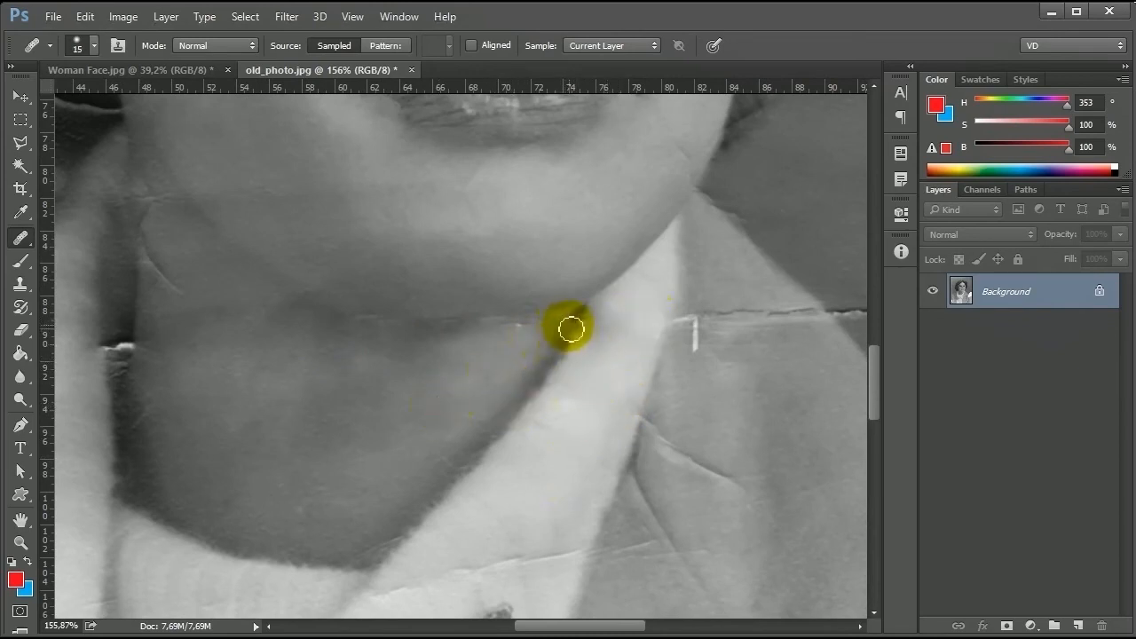
Step: Heal the fold line across the right jacket collar and into the background with the Healing Brush, enlarged to 40 px
scroll(497, 410, "down", 3)
scroll(533, 412, "up", 2)
mouse_move(518, 393)
left_mouse_down()
mouse_move(598, 387)
mouse_move(558, 426)
mouse_move(603, 393)
left_mouse_up()
left_click(607, 349, "alt")
left_click_drag(719, 388, 717, 387)
left_click_drag(728, 346, 643, 446)
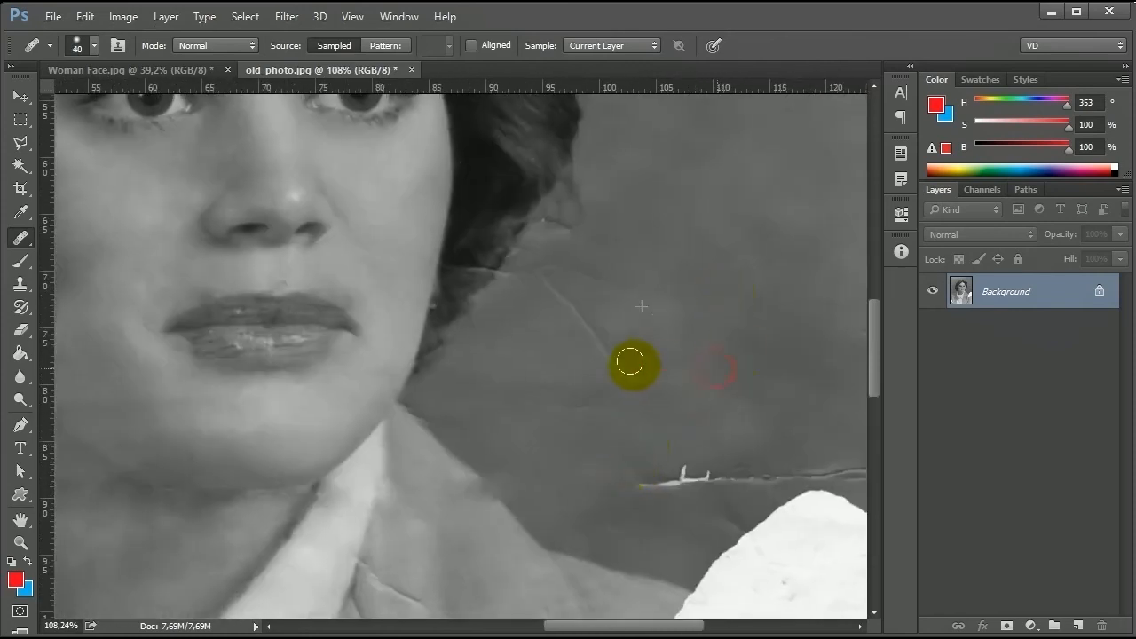
Step: Heal the creases in the background beside the right hair and the remaining fold line above the right shoulder
left_click_drag(567, 298, 601, 280)
left_click_drag(645, 279, 563, 324)
left_click_drag(488, 275, 467, 271)
left_click_drag(441, 322, 428, 320)
left_click_drag(565, 528, 783, 515)
mouse_move(631, 539)
left_mouse_down()
mouse_move(642, 345)
mouse_move(609, 364)
left_mouse_up()
Step: Paint over the torn white area by the right shoulder with the Healing Brush, enlarged to 60 px
scroll(612, 362, "down", 2)
left_click_drag(613, 360, 589, 189)
left_click(641, 492, "alt")
key("bracketright")
key("bracketright")
mouse_move(606, 466)
left_mouse_down()
mouse_move(568, 469)
mouse_move(553, 447)
left_mouse_up()
left_click(610, 521, "alt")
left_click_drag(687, 408, 590, 453)
Step: Heal the torn white area and the creases near the sleeve at the photo's lower left with the 60 px Healing Brush
left_click_drag(258, 524, 760, 266)
left_click_drag(409, 401, 761, 432)
left_click(504, 235, "alt")
left_click_drag(509, 290, 414, 290)
left_click(475, 349, "alt")
left_click_drag(483, 405, 426, 444)
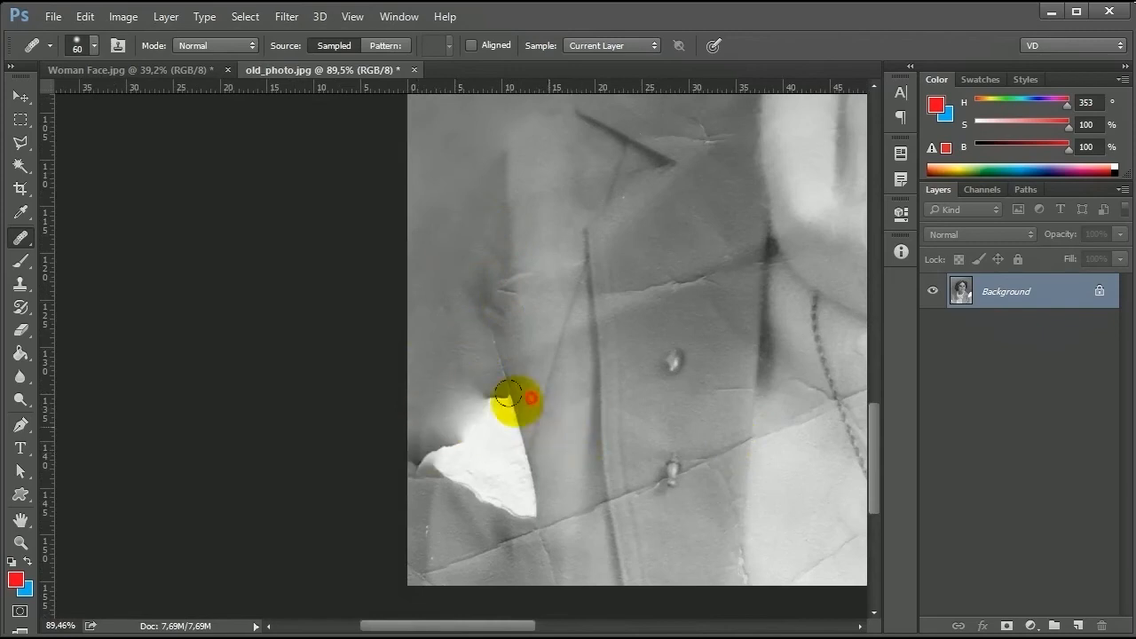
left_click_drag(526, 399, 532, 488)
left_click(549, 213, "alt")
mouse_move(509, 285)
left_mouse_down()
mouse_move(486, 325)
mouse_move(503, 335)
mouse_move(456, 476)
mouse_move(502, 355)
mouse_move(536, 351)
mouse_move(540, 399)
mouse_move(503, 482)
mouse_move(571, 527)
mouse_move(545, 400)
mouse_move(520, 461)
mouse_move(456, 435)
mouse_move(478, 527)
mouse_move(467, 558)
mouse_move(462, 441)
mouse_move(413, 497)
mouse_move(513, 400)
left_mouse_up()
scroll(513, 399, "down", 8)
scroll(623, 448, "up", 8)
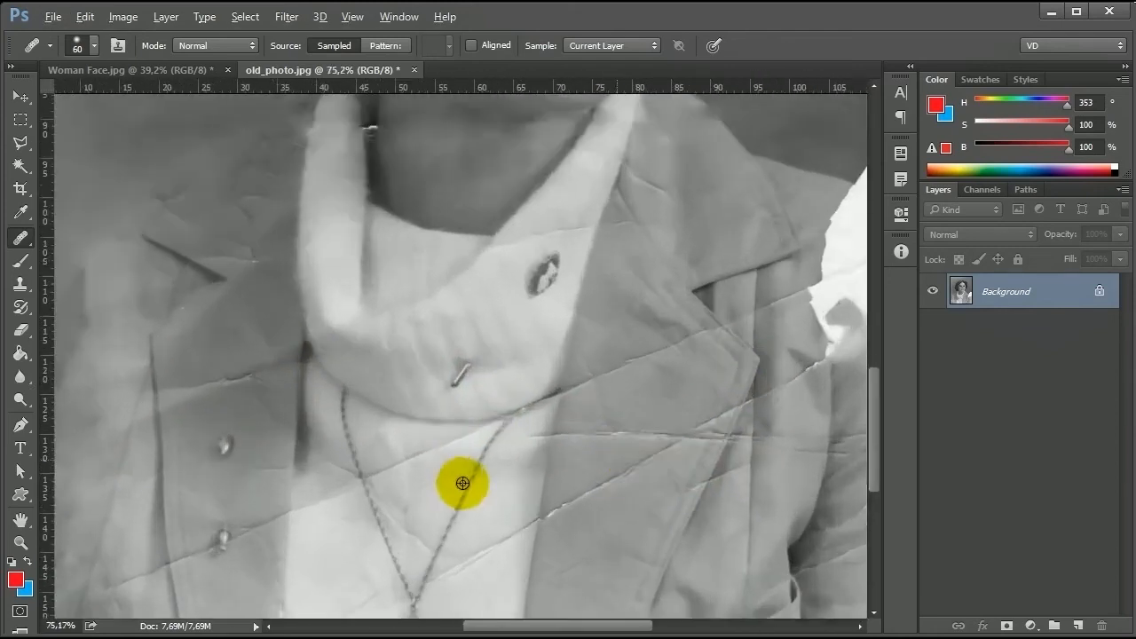
Step: Heal the creases across the jacket front beside the lower button at the photo's lower left with the 60 px Healing Brush
left_click_drag(373, 576, 470, 484)
left_click(413, 468, "alt")
left_click_drag(380, 408, 408, 379)
left_click(286, 499, "alt")
left_click_drag(253, 455, 222, 467)
left_click(298, 466, "alt")
left_click_drag(291, 441, 321, 419)
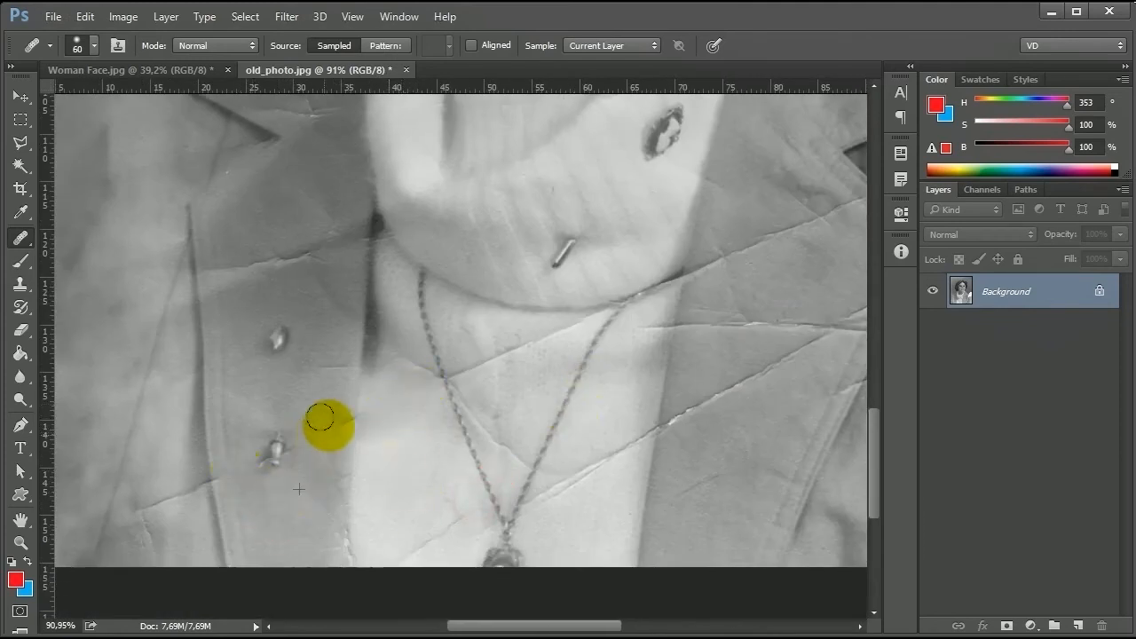
left_click(144, 451, "alt")
mouse_move(146, 507)
left_mouse_down()
mouse_move(174, 490)
mouse_move(190, 444)
mouse_move(177, 451)
left_mouse_up()
left_click(207, 566)
Step: Heal the long fold lines running across the jacket's right lapel
left_click_drag(704, 472, 370, 524)
left_click(373, 525, "alt")
left_click_drag(346, 477, 527, 353)
left_click_drag(510, 382, 360, 382)
left_click(413, 421, "alt")
left_click_drag(369, 317, 509, 261)
mouse_move(373, 347)
left_mouse_down()
mouse_move(372, 328)
mouse_move(359, 355)
left_mouse_up()
Step: Heal the upper fold line where it crosses the white sweater and the necklace chain
mouse_move(532, 360)
left_mouse_down()
mouse_move(669, 312)
mouse_move(750, 300)
left_mouse_up()
left_click(509, 385, "alt")
mouse_move(523, 329)
left_mouse_down()
mouse_move(527, 321)
mouse_move(531, 341)
left_mouse_up()
left_click(300, 434, "alt")
left_click(290, 412, "alt")
mouse_move(293, 356)
left_mouse_down()
mouse_move(316, 374)
mouse_move(307, 371)
mouse_move(451, 321)
left_mouse_up()
left_click(371, 412, "alt")
left_click(386, 390, "alt")
mouse_move(354, 379)
left_mouse_down()
mouse_move(355, 367)
mouse_move(358, 385)
left_mouse_up()
Step: Heal the lower fold line across the sweater around the necklace pendant
left_click(383, 398, "alt")
left_click_drag(405, 457, 384, 438)
left_click(430, 525, "alt")
mouse_move(387, 510)
left_mouse_down()
mouse_move(425, 496)
mouse_move(504, 429)
left_mouse_up()
left_click(322, 463, "alt")
left_click_drag(342, 503, 310, 542)
left_click(436, 477, "alt")
Step: Heal the remaining fold marks at the inner edge of the right lapel and on the jacket front beside it
mouse_move(582, 452)
left_mouse_down()
mouse_move(434, 456)
mouse_move(425, 497)
left_mouse_up()
left_click_drag(405, 433, 447, 416)
mouse_move(782, 339)
left_mouse_down()
mouse_move(703, 392)
mouse_move(603, 418)
left_mouse_up()
left_click_drag(507, 381, 624, 334)
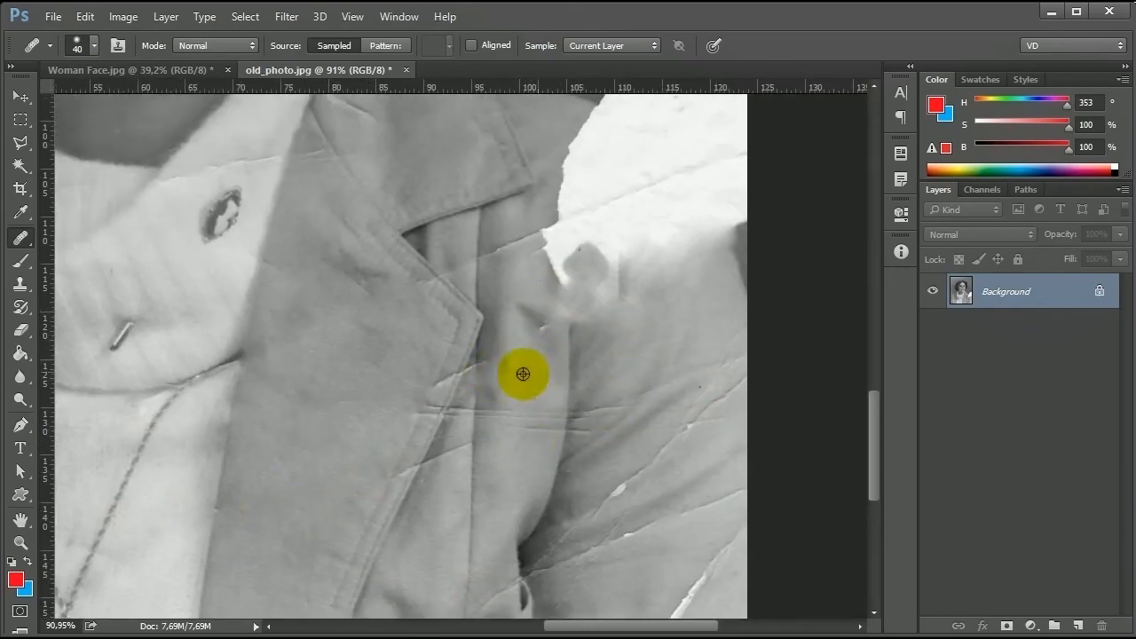
Step: Heal the creases across the upper right sleeve with the Healing Brush at 40 px
left_click_drag(543, 322, 527, 309)
left_click_drag(646, 405, 565, 405)
left_click(576, 391, "alt")
mouse_move(520, 476)
left_mouse_down()
mouse_move(522, 459)
mouse_move(649, 388)
left_mouse_up()
mouse_move(579, 462)
left_mouse_down()
mouse_move(601, 459)
mouse_move(622, 413)
mouse_move(498, 540)
left_mouse_up()
Step: Heal the white cracks and creases along the lower part of the right sleeve
left_click(620, 347, "alt")
mouse_move(545, 492)
left_mouse_down()
mouse_move(448, 575)
mouse_move(653, 495)
mouse_move(632, 562)
left_mouse_up()
left_click(554, 527)
left_click(539, 520, "alt")
left_click(451, 570)
left_click(625, 501, "alt")
Step: Paint sampled jacket texture over the inner edge of the torn white area on the right shoulder
left_click_drag(604, 396, 598, 542)
left_click(546, 465, "alt")
mouse_move(494, 414)
left_mouse_down()
mouse_move(482, 393)
mouse_move(494, 307)
mouse_move(553, 453)
mouse_move(528, 409)
mouse_move(560, 378)
mouse_move(502, 278)
left_mouse_up()
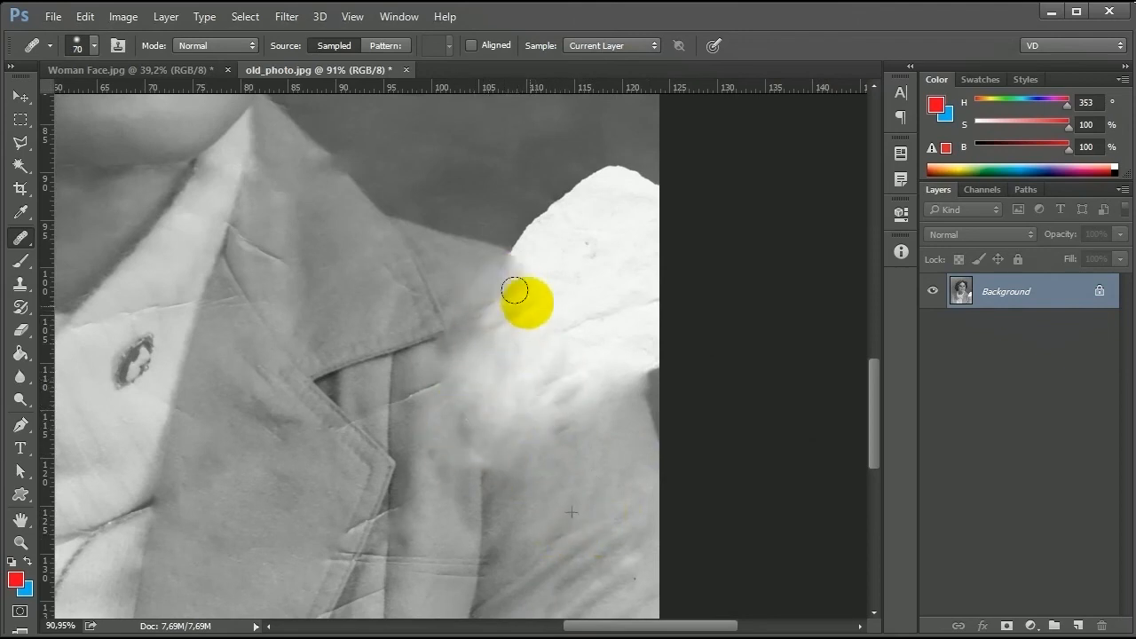
Step: Cover the torn white background above the right shoulder with sampled backdrop, using the Healing Brush at 70 px
left_click_drag(515, 175, 552, 422)
key("bracketright")
key("bracketright")
key("bracketright")
left_click(548, 246, "alt")
left_click_drag(595, 458, 676, 444)
left_click_drag(566, 468, 667, 441)
mouse_move(672, 485)
left_mouse_down()
mouse_move(612, 537)
mouse_move(624, 538)
left_mouse_up()
left_click(613, 417, "alt")
left_click(622, 380, "alt")
mouse_move(579, 480)
left_mouse_down()
mouse_move(572, 506)
mouse_move(651, 545)
left_mouse_up()
left_click(587, 425, "alt")
left_click_drag(657, 497, 661, 543)
mouse_move(589, 454)
left_mouse_down()
mouse_move(543, 350)
mouse_move(518, 367)
left_mouse_up()
Step: Blend the rest of the torn background into the gray backdrop along the right shoulder line
left_click(632, 178, "alt")
left_click_drag(638, 415, 634, 522)
left_click(614, 442, "alt")
left_click_drag(619, 509, 534, 508)
left_click(438, 382, "alt")
mouse_move(492, 398)
left_mouse_down()
mouse_move(548, 426)
mouse_move(552, 405)
left_mouse_up()
left_click_drag(600, 421, 632, 451)
left_click(497, 325, "alt")
left_click(511, 180, "alt")
left_click_drag(549, 342, 532, 367)
left_click_drag(550, 318, 598, 498)
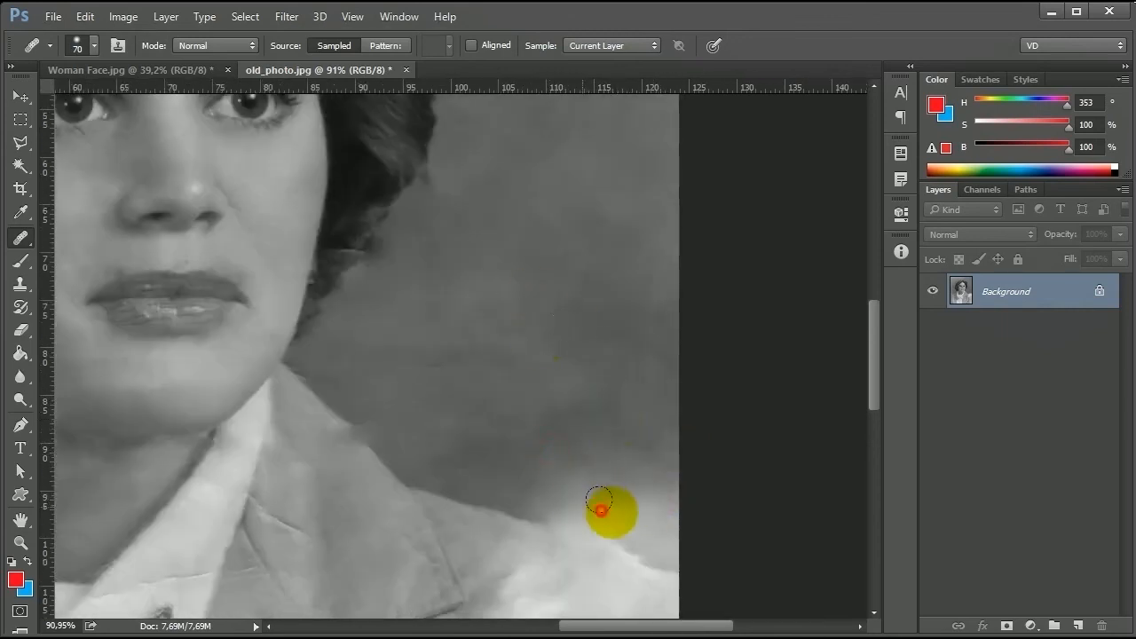
left_click_drag(682, 522, 680, 475)
left_click(24, 244)
left_click(75, 272)
mouse_move(552, 407)
left_mouse_down()
mouse_move(700, 393)
mouse_move(699, 353)
left_mouse_up()
key("ctrl+d")
left_click_drag(629, 453, 646, 290)
left_click(22, 240)
left_click(76, 252)
Step: Paint over the white tear on the right shoulder and upper sleeve and rebuild the shoulder outline with the 70 px Healing Brush
left_click(646, 399)
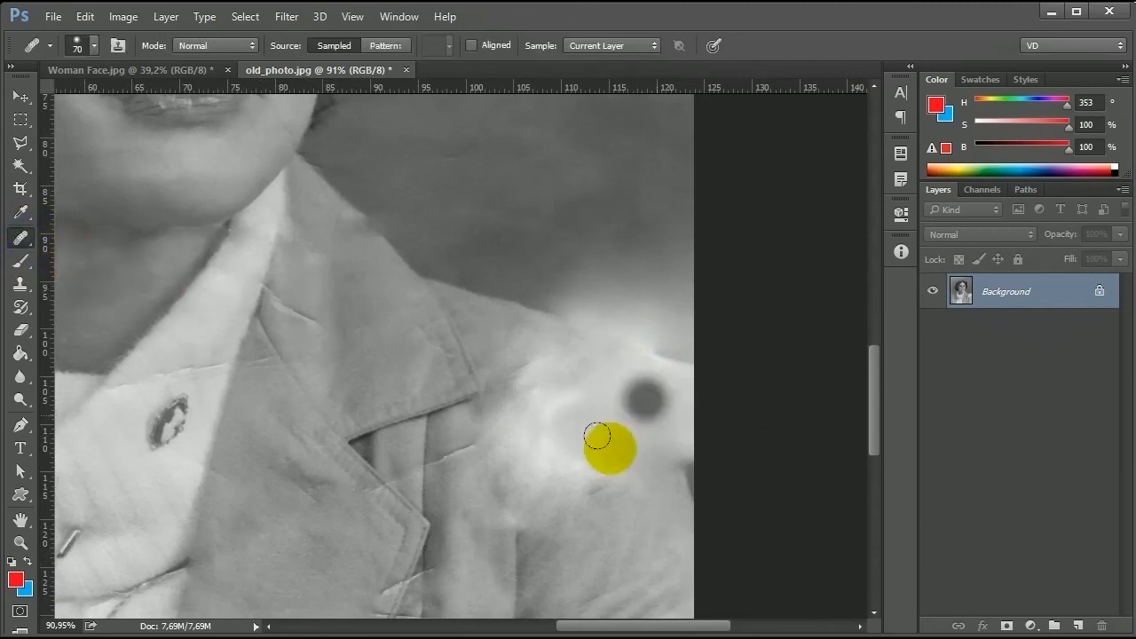
left_click(538, 407)
left_click(580, 453)
left_click_drag(623, 462, 591, 375)
left_click(572, 313)
left_click(648, 353)
mouse_move(686, 393)
left_mouse_down()
mouse_move(666, 419)
mouse_move(680, 408)
left_mouse_up()
left_click(497, 314, "alt")
left_click_drag(545, 329, 555, 336)
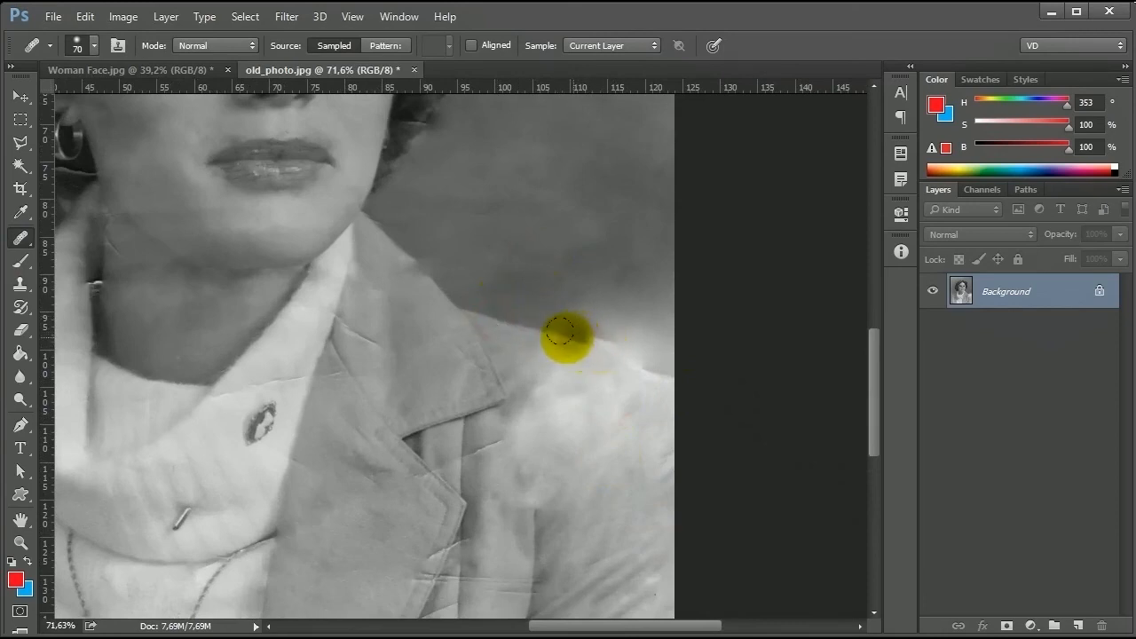
mouse_move(608, 355)
left_mouse_down()
mouse_move(601, 310)
mouse_move(668, 309)
mouse_move(641, 303)
left_mouse_up()
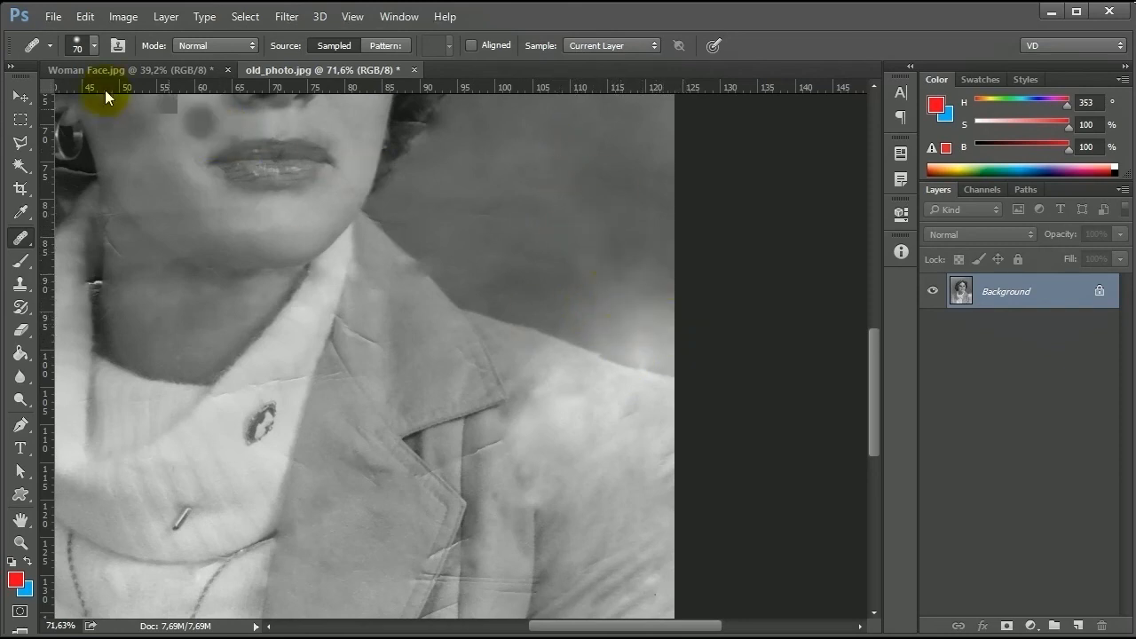
Step: Set the brush hardness to 59% and darken the bright background patch above the right shoulder with sampled backdrop
left_click(94, 45)
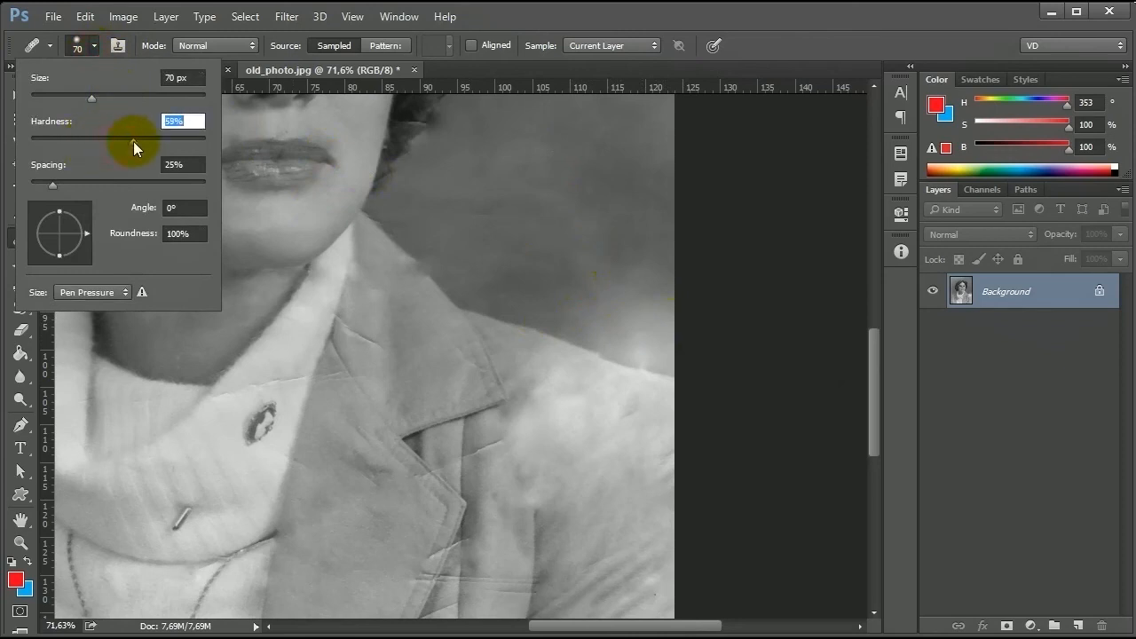
left_click(609, 17)
left_click_drag(603, 277, 607, 288)
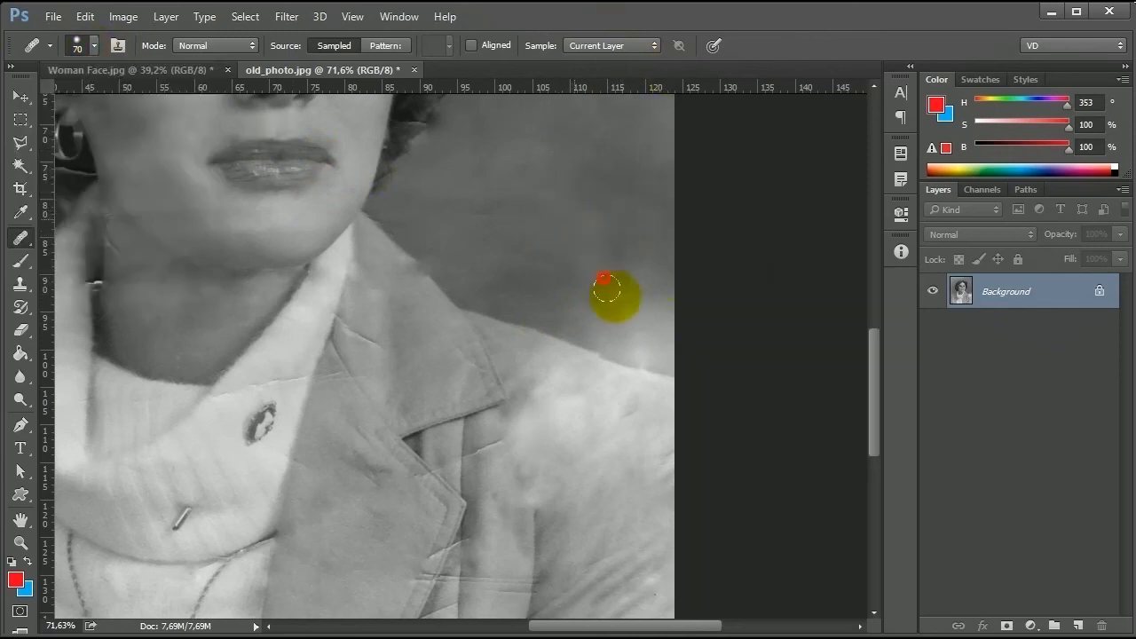
left_click(559, 213, "alt")
left_click(628, 256)
left_click(638, 314)
left_click(570, 199, "alt")
left_click(672, 370)
Step: Even out the bright blotches on the right shoulder and upper sleeve with nearby sampled jacket fabric
left_click(616, 517, "alt")
left_click(560, 407)
left_click(575, 479, "alt")
left_click(562, 417)
left_click(603, 398, "alt")
left_click(538, 449)
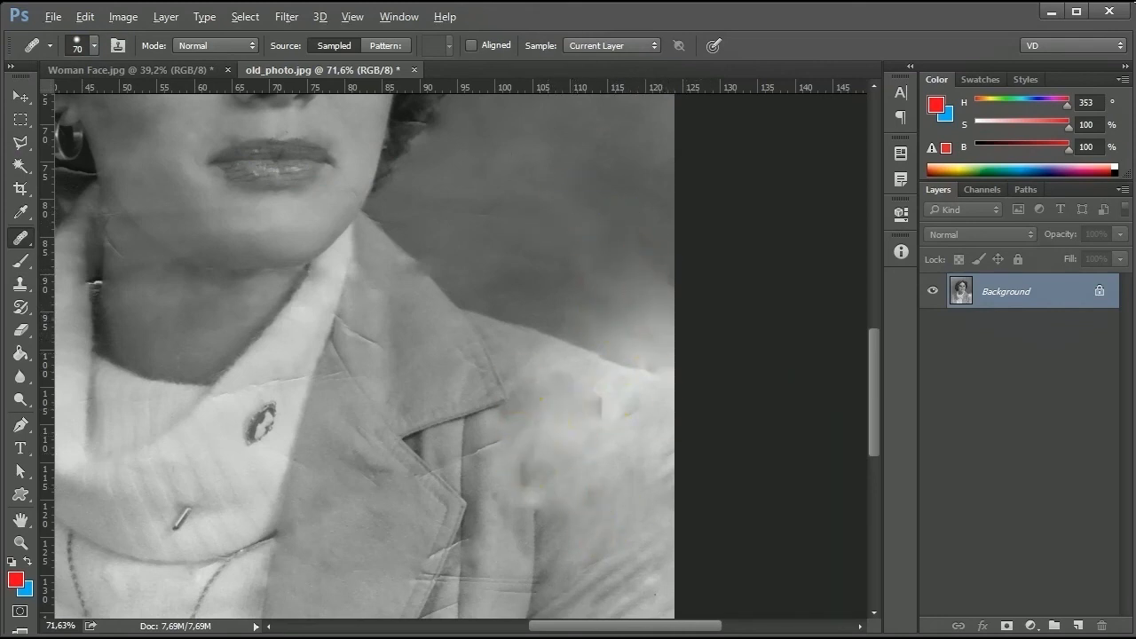
left_click(575, 413, "alt")
left_click(651, 426)
left_click(552, 434, "alt")
left_click_drag(620, 396, 607, 433)
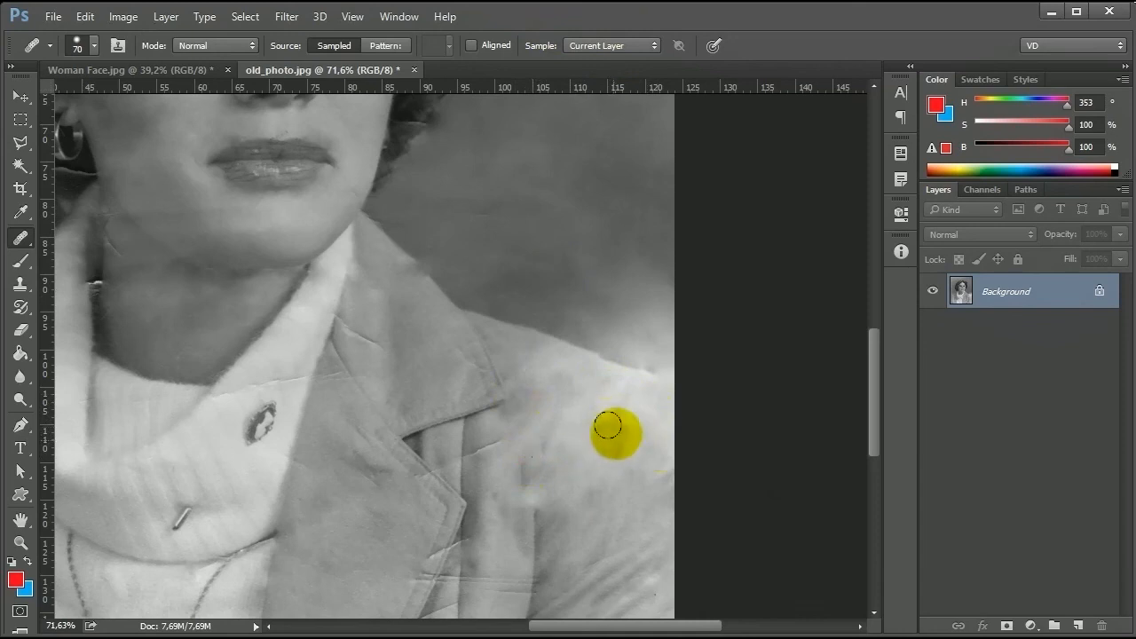
scroll(617, 462, "down", 5)
scroll(642, 479, "up", 3)
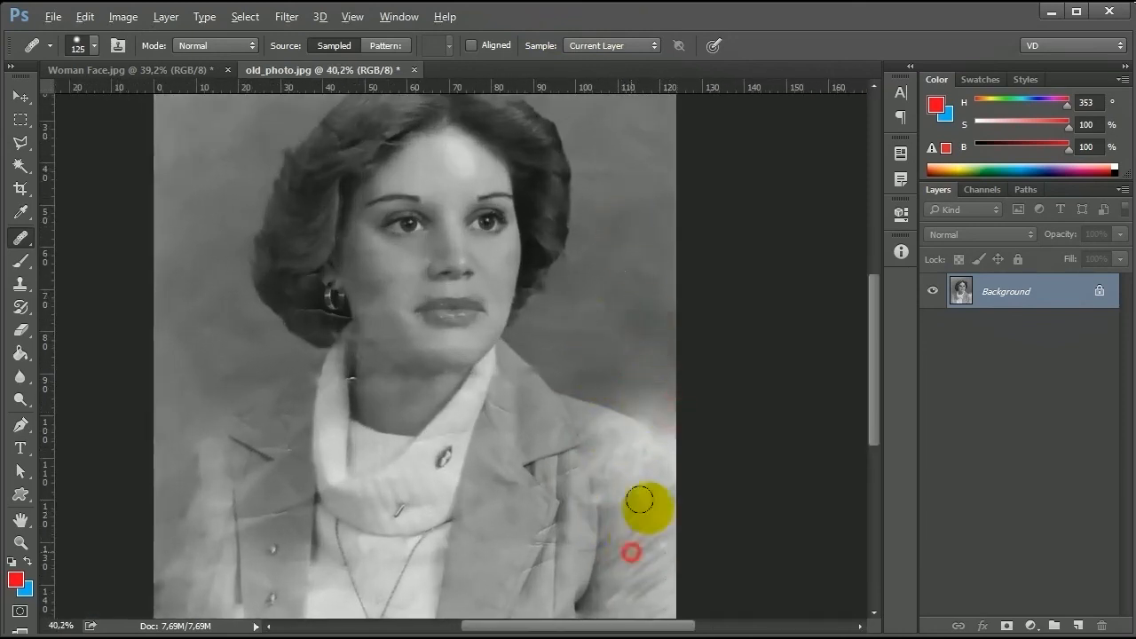
Step: Heal the fold line through the hair below the earring and the white tear between collar and neck with the Healing Brush
left_click(938, 477)
key("v")
scroll(560, 440, "down", 3)
scroll(408, 353, "up", 12)
left_click_drag(411, 350, 487, 378)
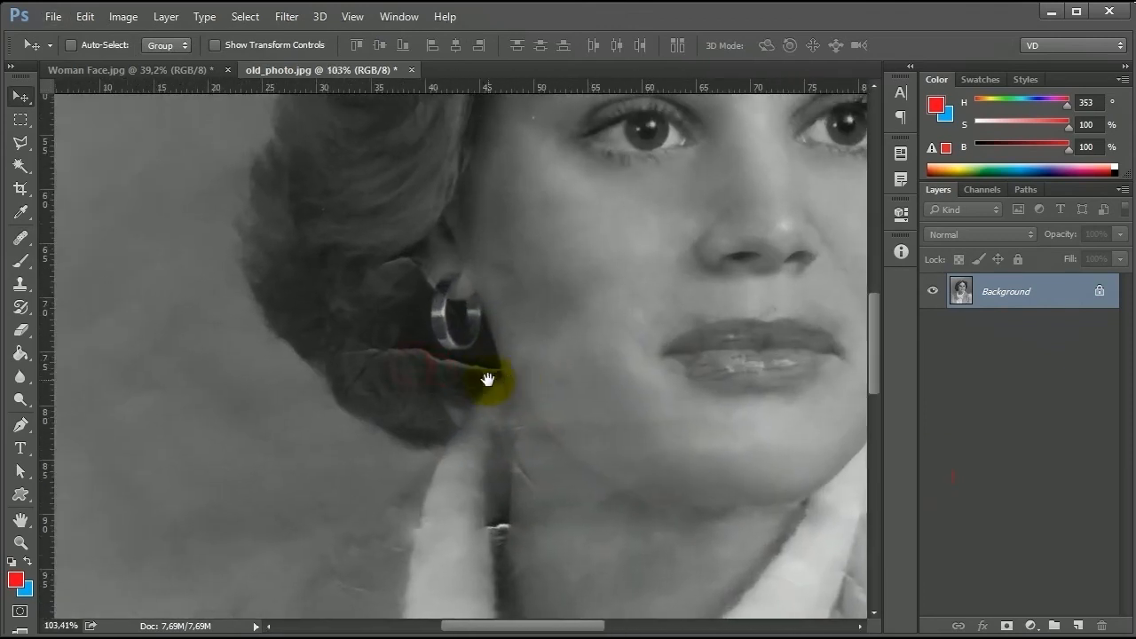
scroll(530, 514, "up", 1)
left_click_drag(529, 512, 523, 456)
key("j")
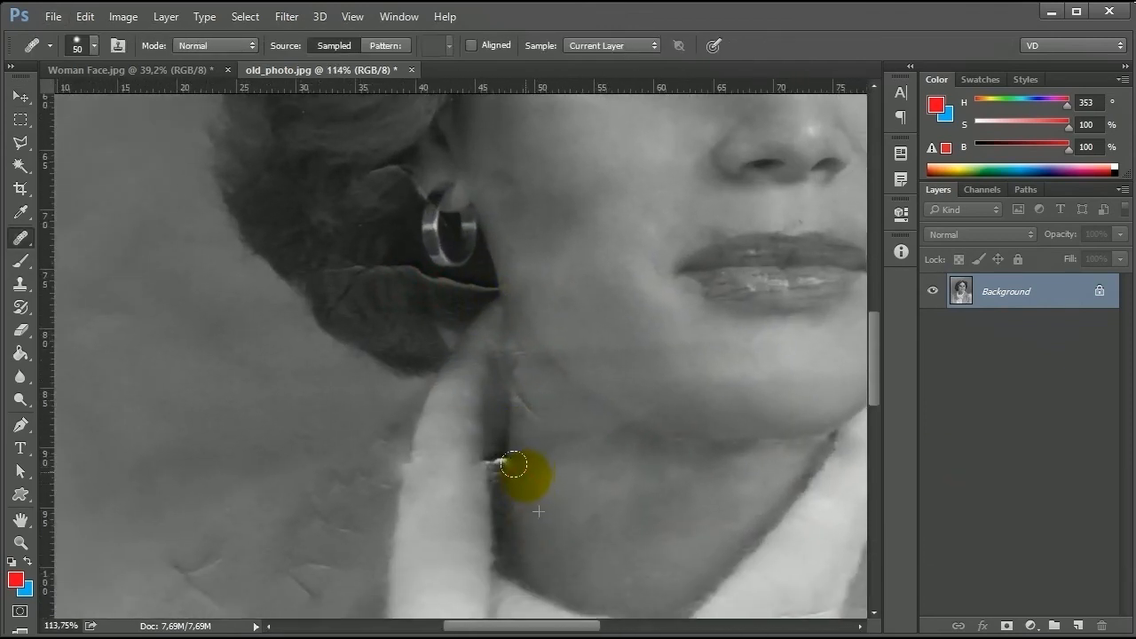
scroll(488, 483, "down", 10)
scroll(463, 405, "up", 8)
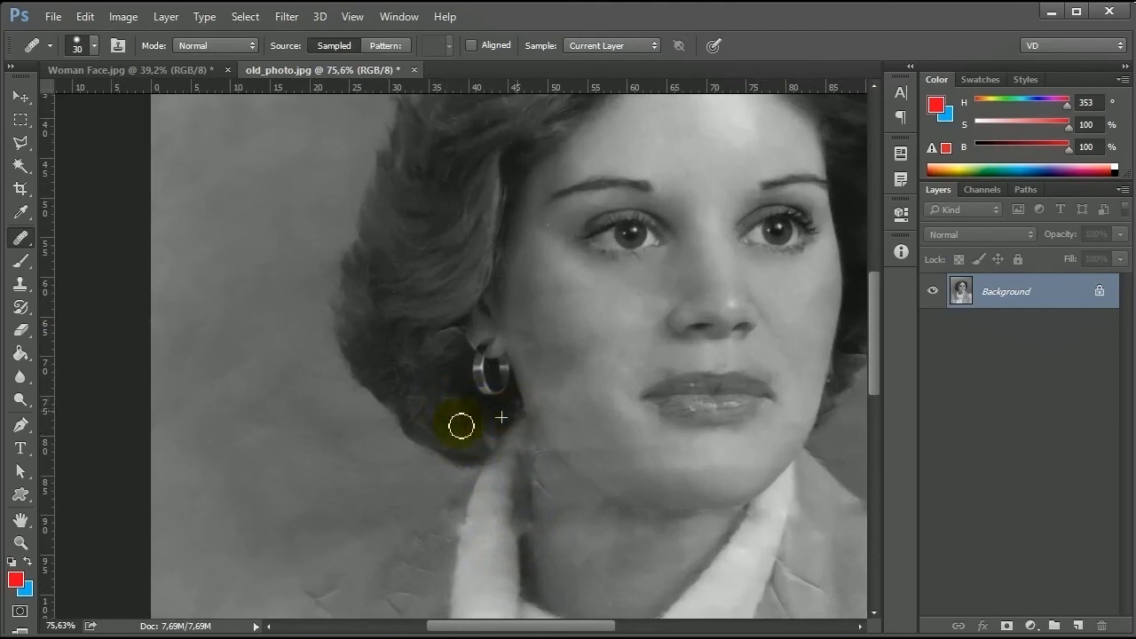
Step: Heal the remaining marks in the hair, including the crease beside the right cheek, with the 30 px Healing Brush
scroll(507, 254, "down", 2)
scroll(518, 252, "up", 1)
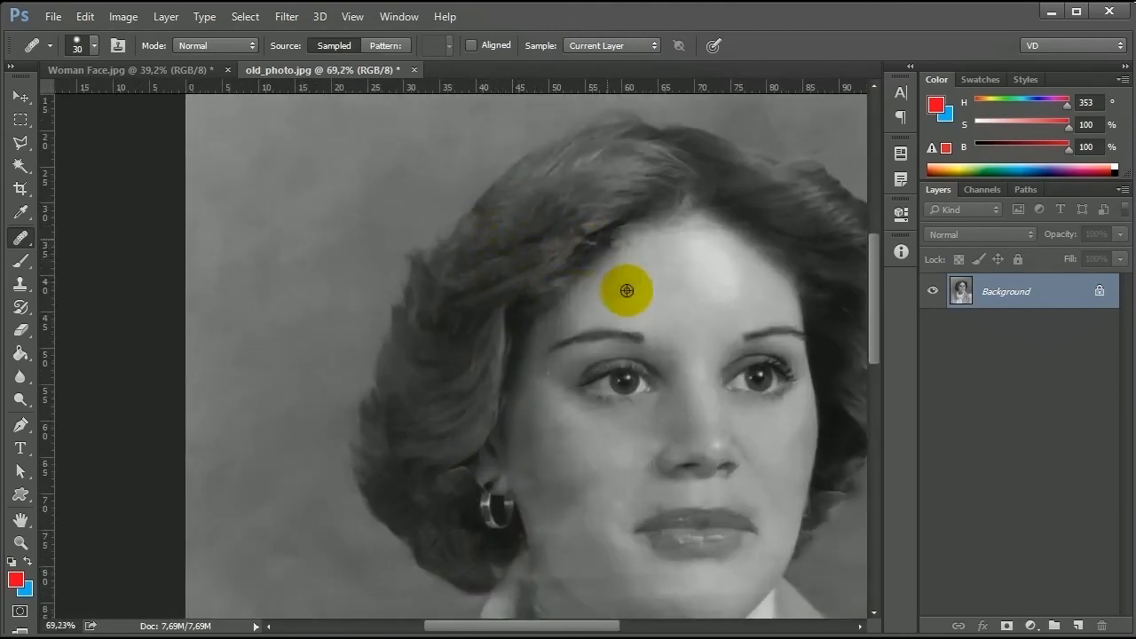
scroll(591, 347, "down", 4)
scroll(716, 407, "up", 6)
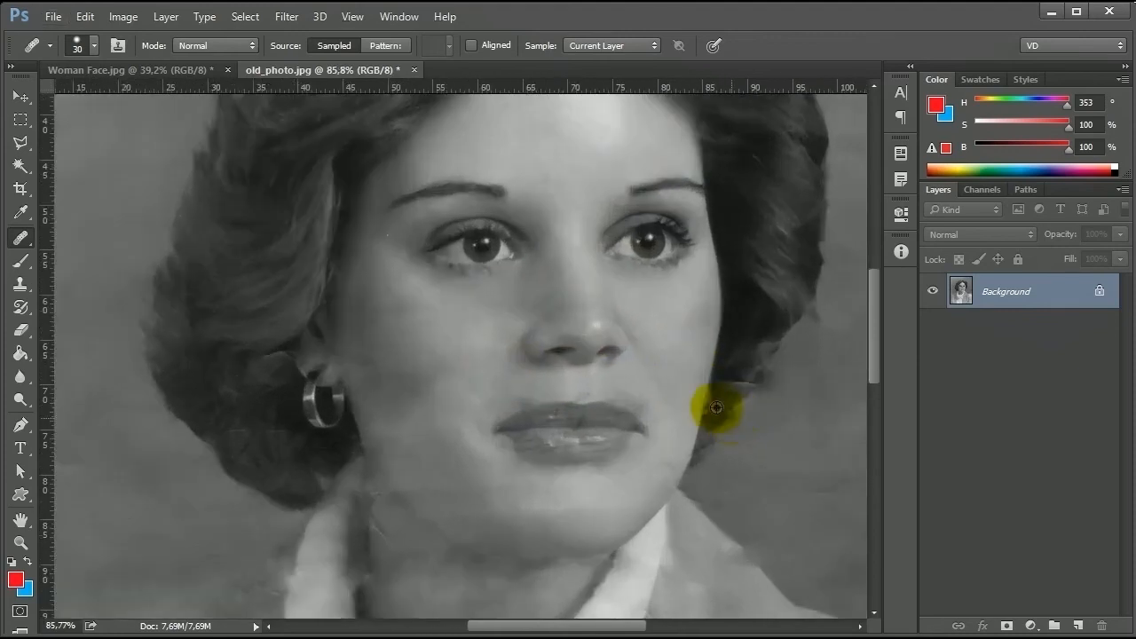
scroll(765, 367, "down", 2)
scroll(507, 450, "down", 3)
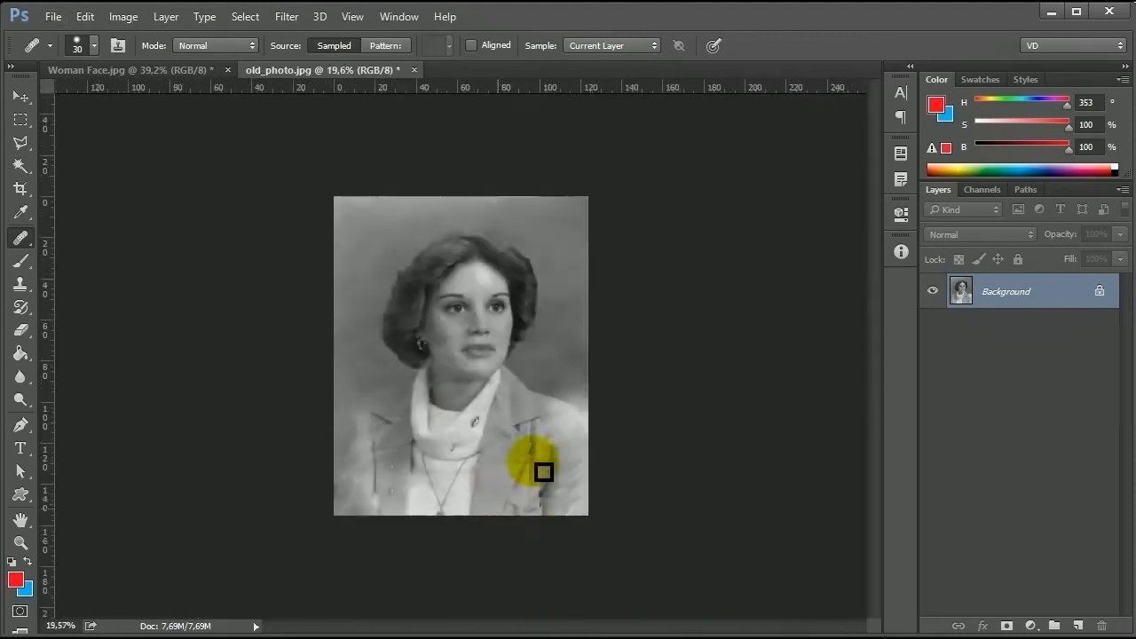
Step: Heal the crease lines along the right lapel's edge and across the jacket front beside it with the 30 px Healing Brush
scroll(537, 469, "up", 3)
scroll(558, 465, "down", 4)
scroll(591, 482, "up", 4)
scroll(543, 457, "up", 5)
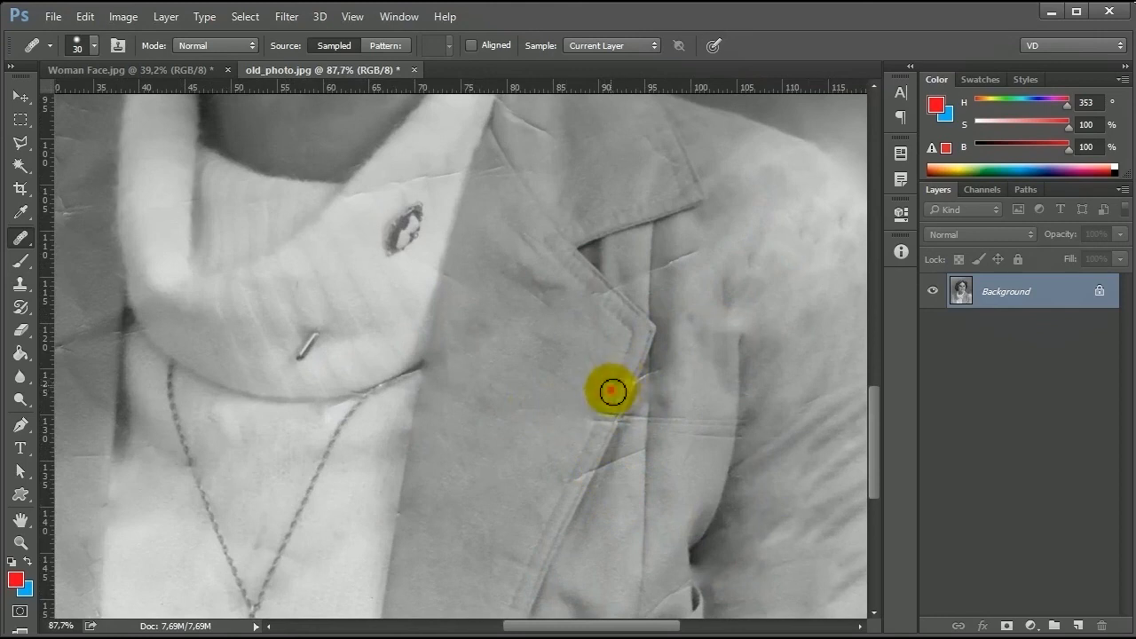
left_click(558, 508, "alt")
mouse_move(568, 493)
left_mouse_down()
mouse_move(589, 461)
mouse_move(634, 458)
left_mouse_up()
left_click(606, 492, "alt")
left_click(673, 462, "alt")
left_click_drag(727, 428, 727, 436)
left_click(696, 458, "alt")
left_click_drag(726, 464, 713, 466)
left_click(624, 491, "alt")
left_click(637, 423)
left_click(707, 270, "alt")
left_click_drag(692, 257, 684, 265)
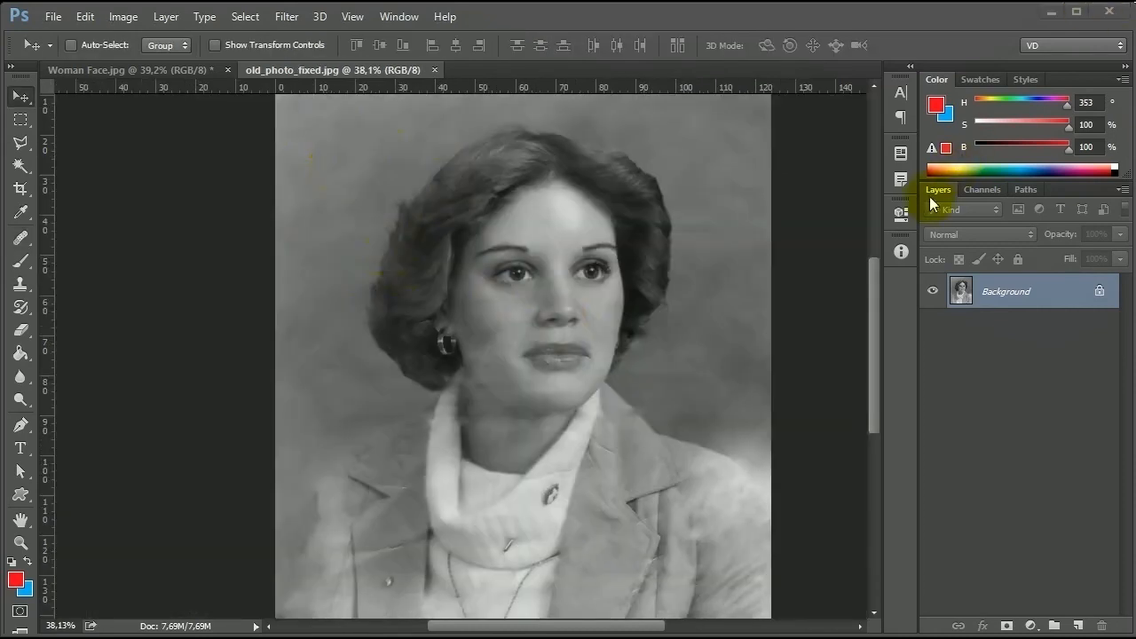
Step: Review the restored portrait and close old_photo_fixed.jpg
mouse_move(873, 334)
left_mouse_down()
mouse_move(869, 382)
mouse_move(876, 306)
mouse_move(875, 319)
left_mouse_up()
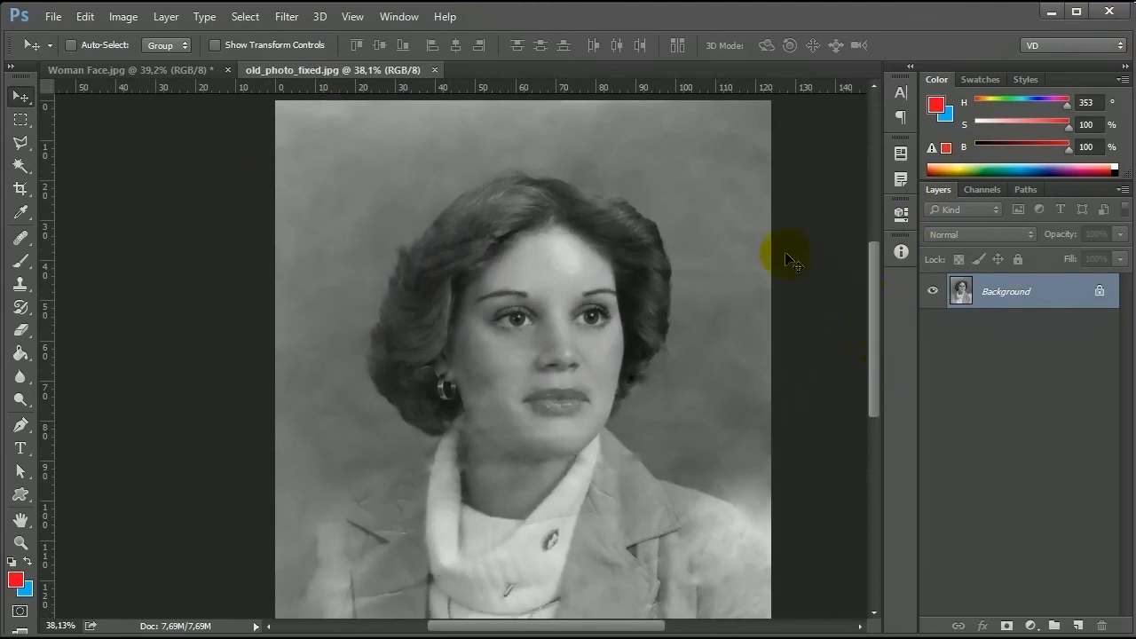
left_click(434, 70)
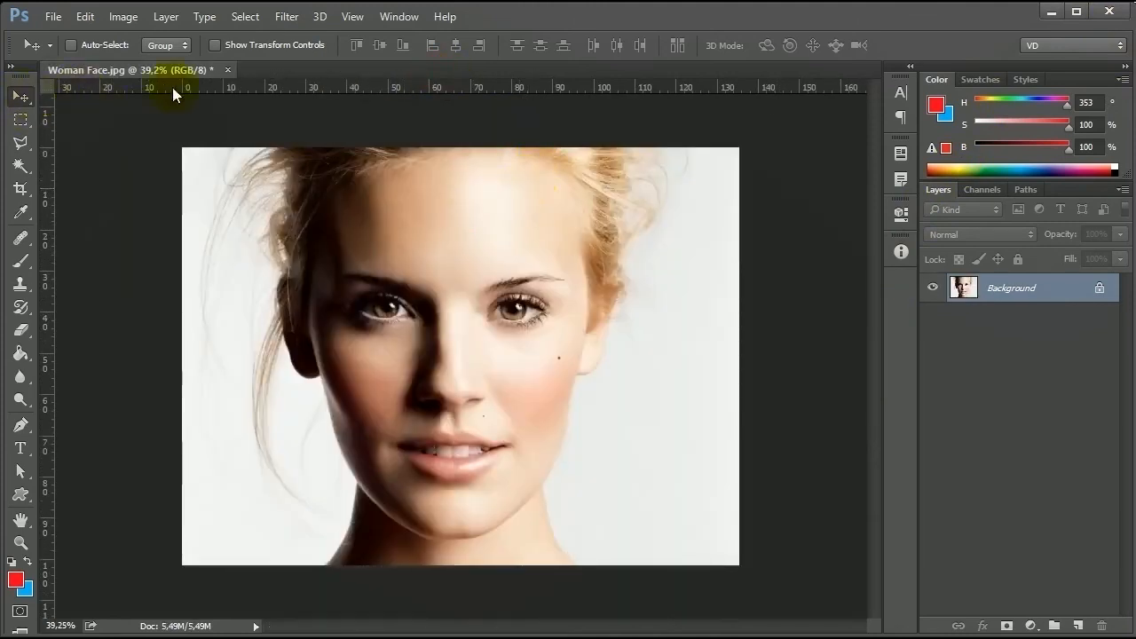